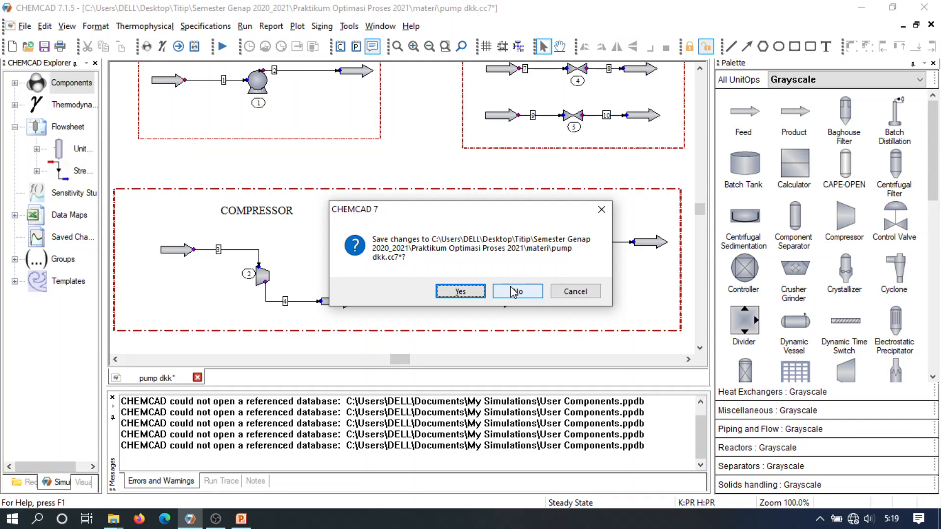
Step: Discard the changes to the pump dkk simulation and collapse the recently used files list
left_click(515, 292)
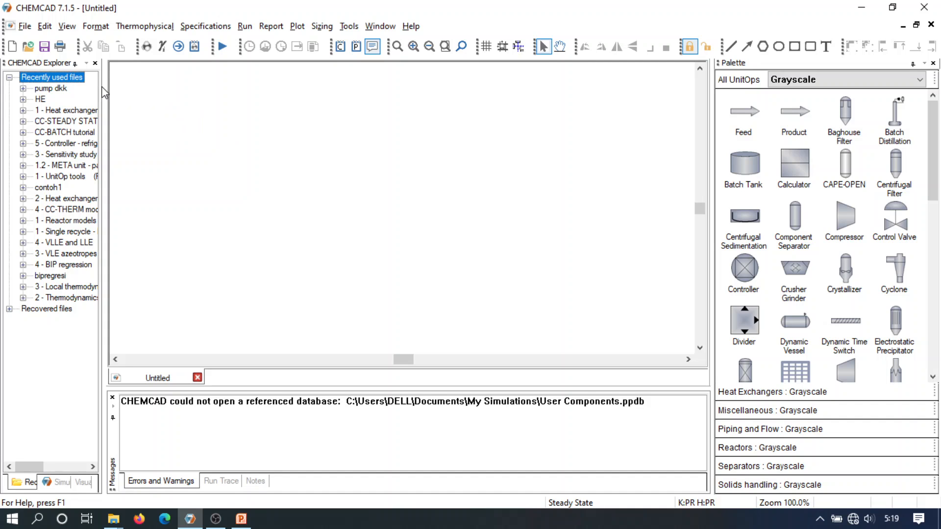
left_click(10, 77)
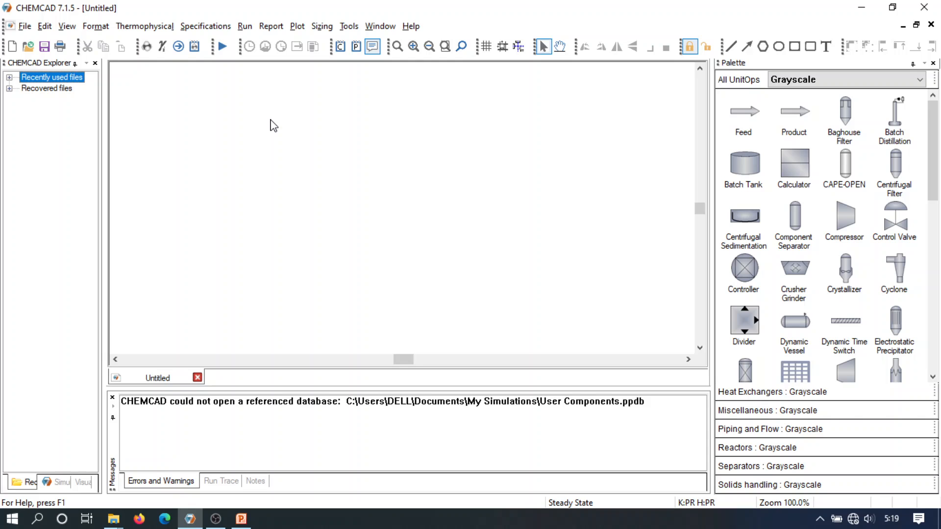
Step: Set the simulation's engineering units to the Common SI profile
left_click(89, 28)
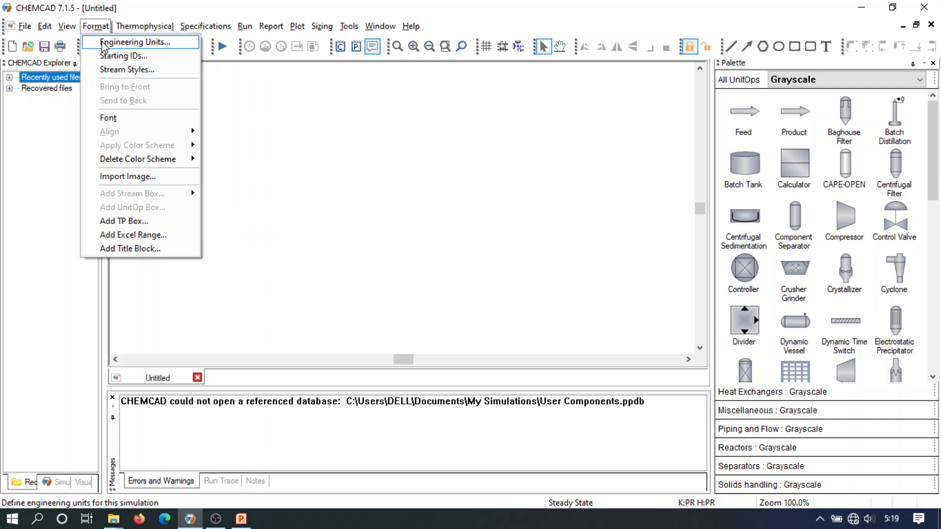
left_click(103, 43)
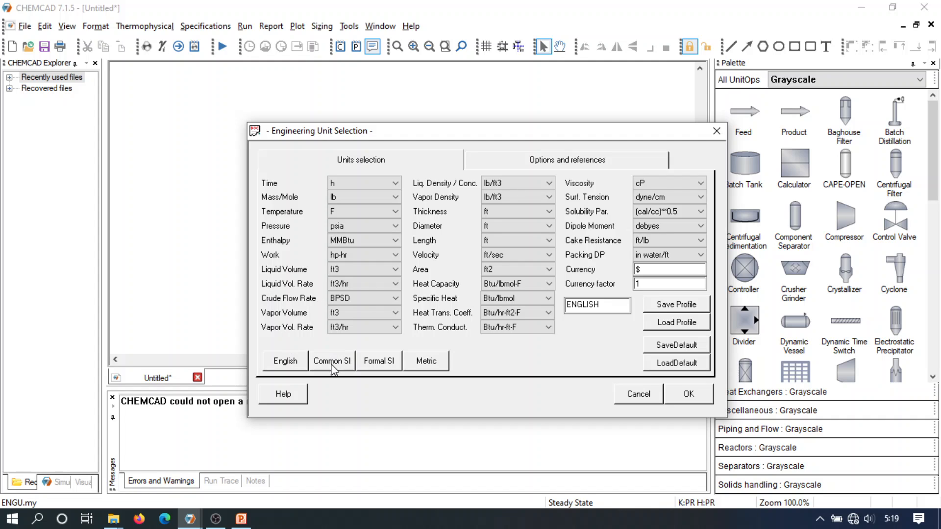
left_click(346, 364)
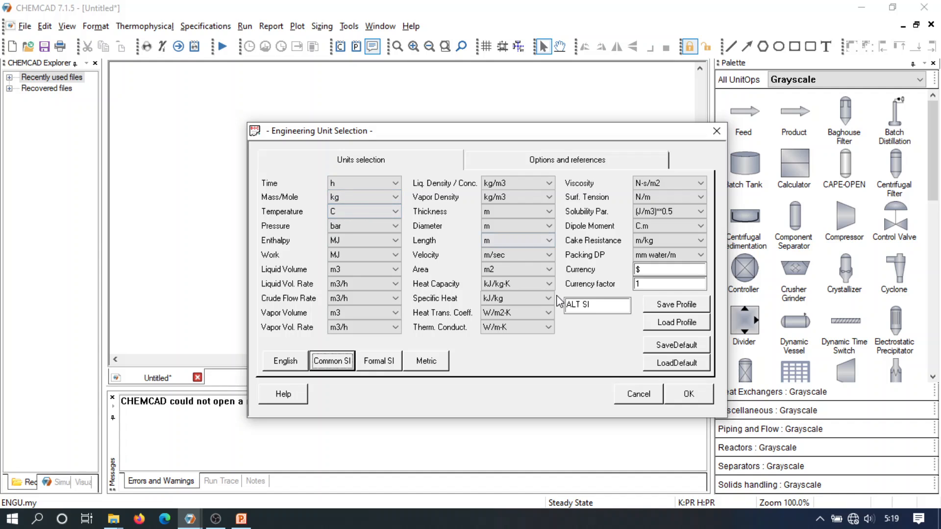
left_click(686, 395)
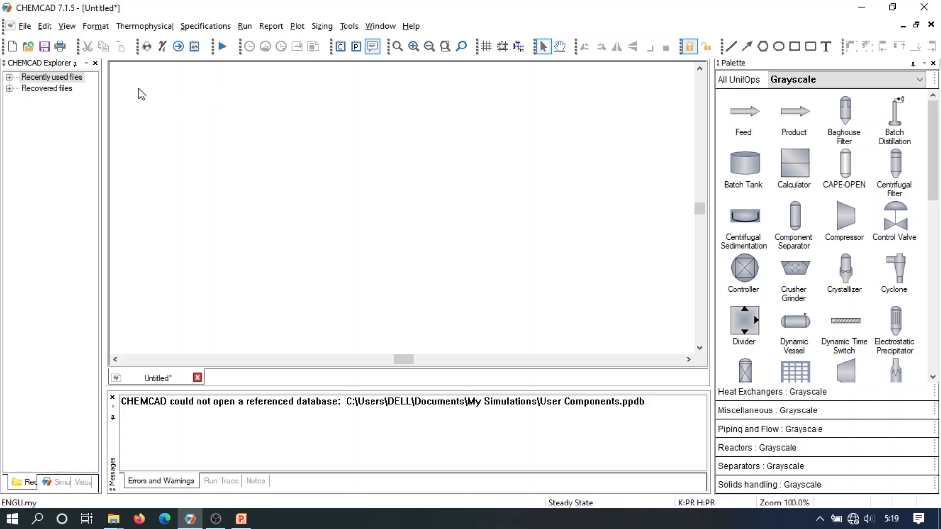
Step: Search the component database for water and add Water to the selected components
left_click(146, 50)
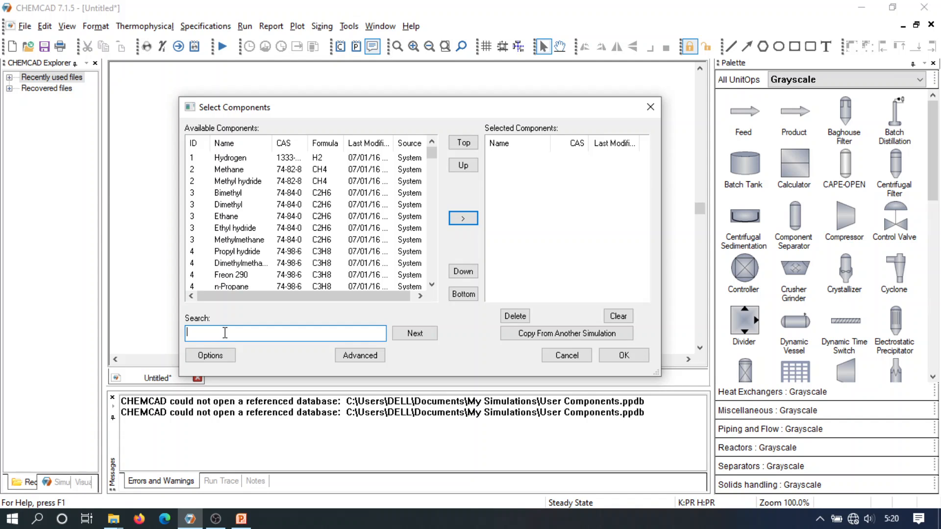
type("wat")
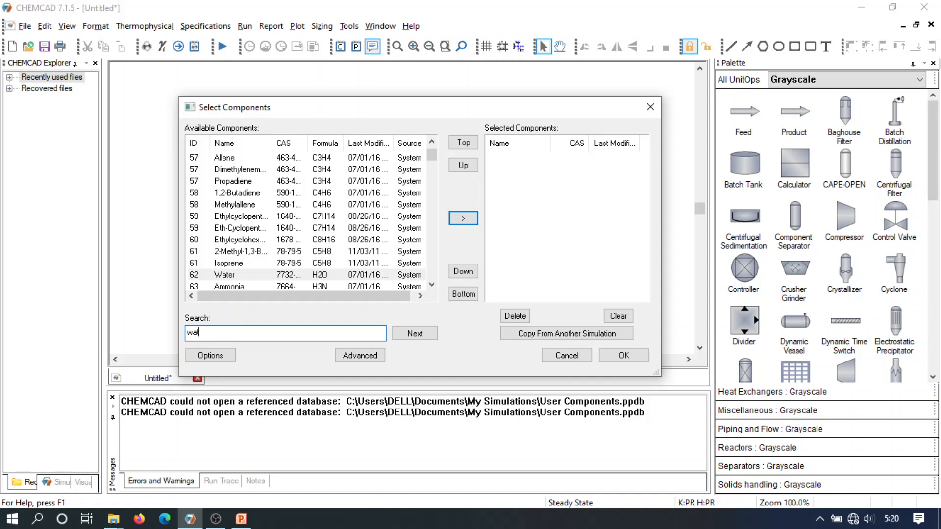
type("er")
key("Return")
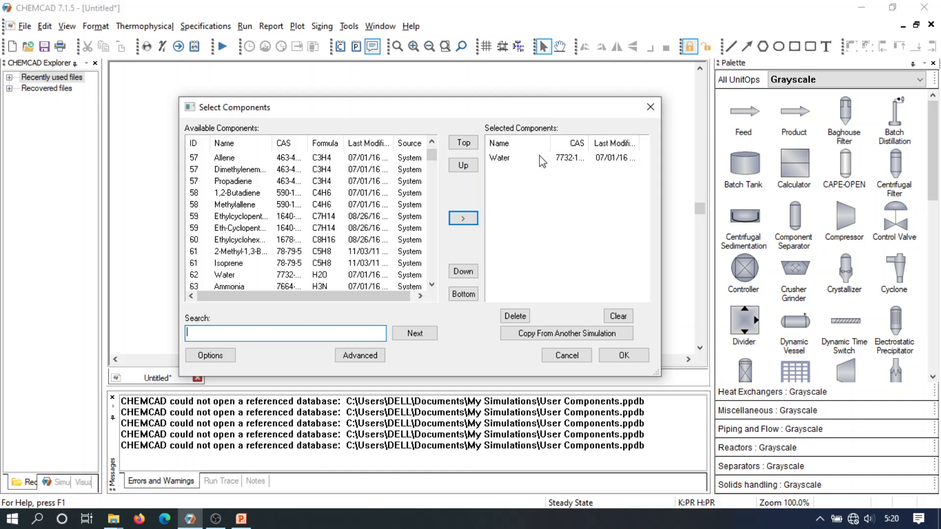
Step: Search for hydrogen, add Hydrogen to the selected components, and accept the component list
left_click(271, 339)
type("hidro")
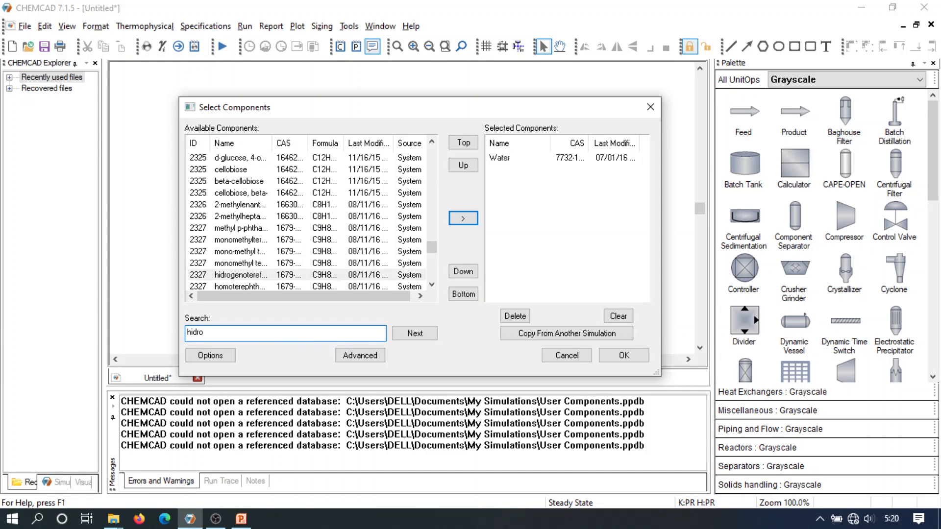
type("ne")
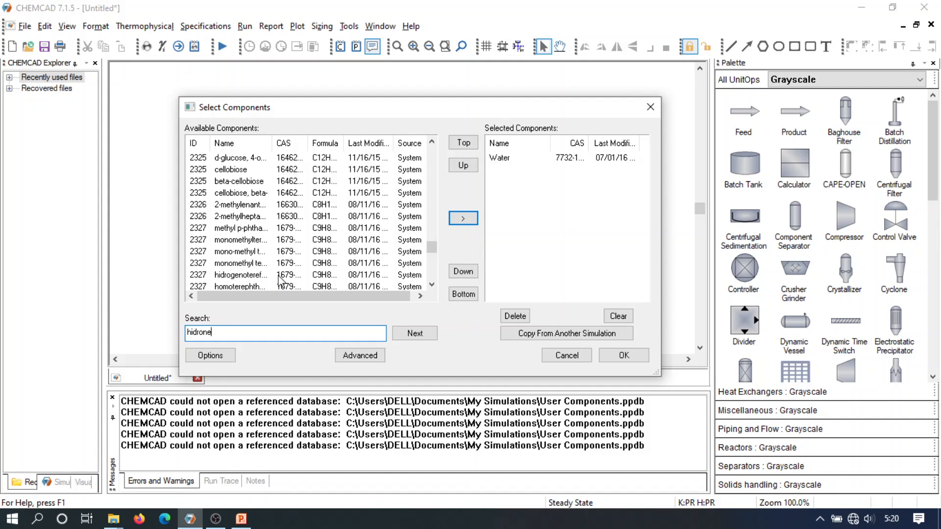
key("BackSpace")
key("BackSpace")
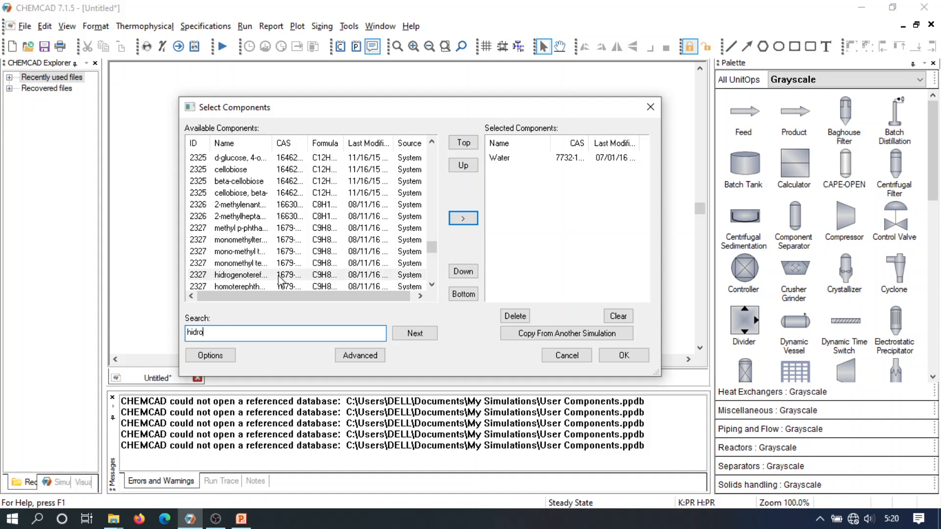
type("gge")
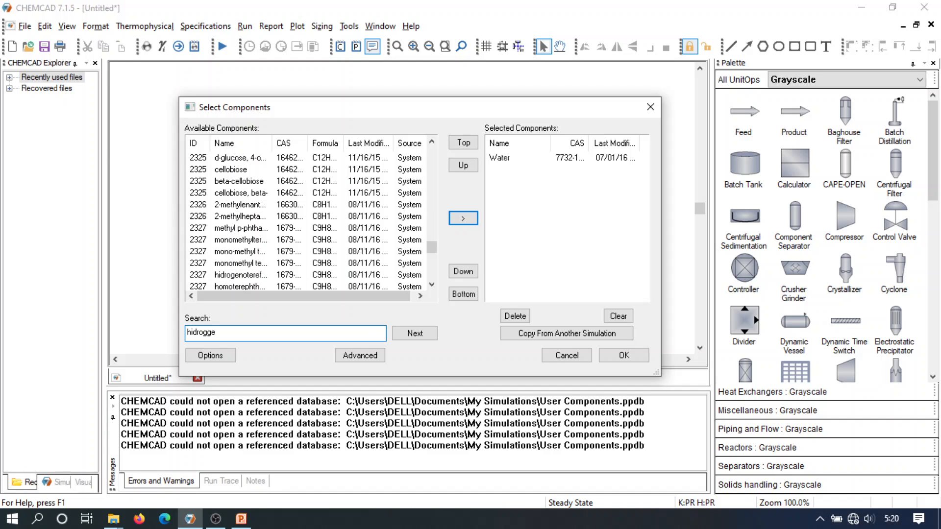
key("BackSpace")
key("BackSpace")
type("n")
key("BackSpace")
type("y")
left_click(209, 334)
type("e")
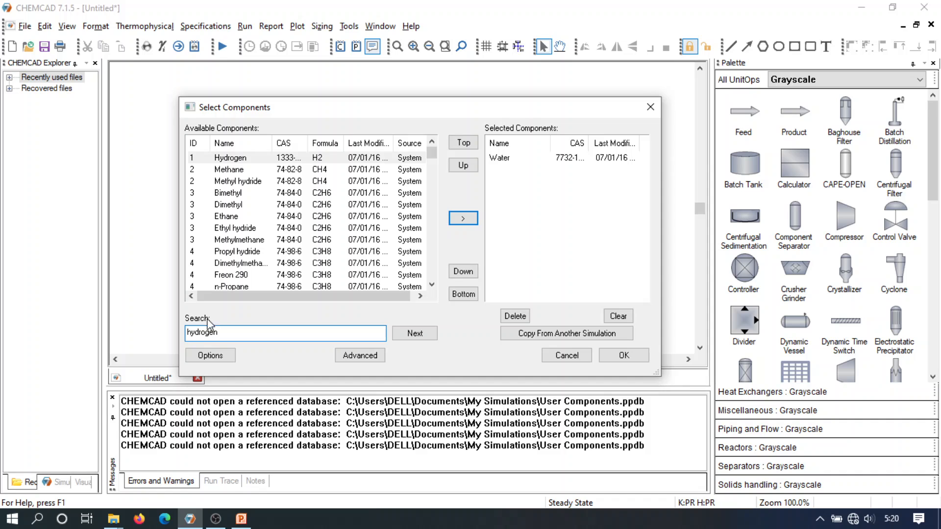
double_click(257, 159)
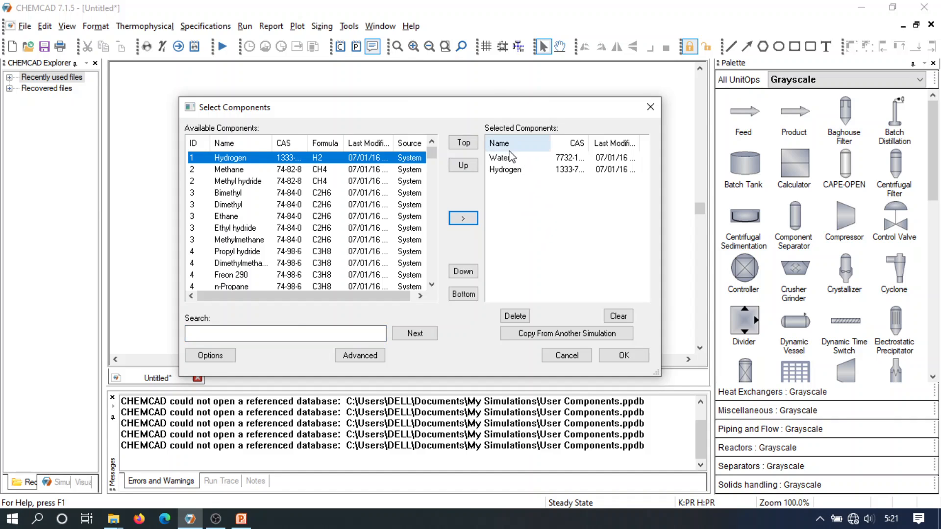
left_click(624, 356)
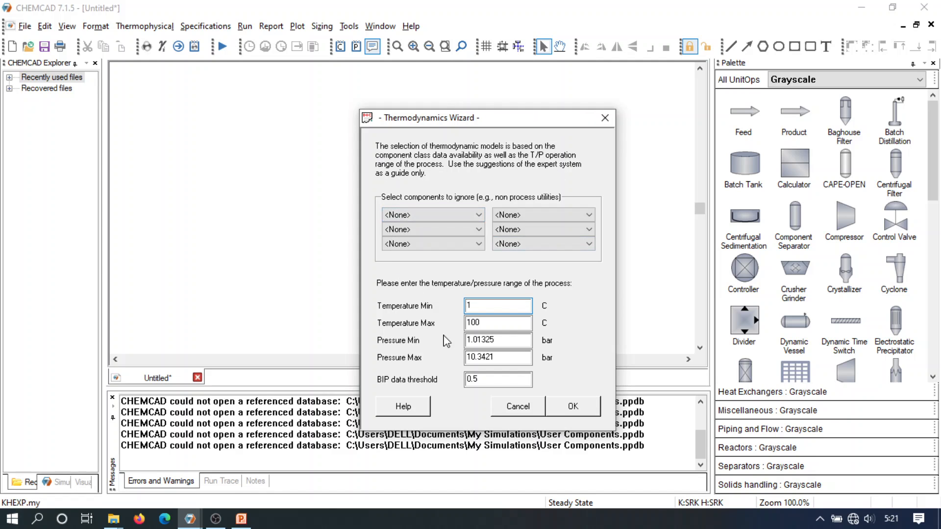
Step: Accept the Thermodynamics Wizard's default ranges and suggestion, and set the global K-value model to Peng-Robinson
left_click(572, 406)
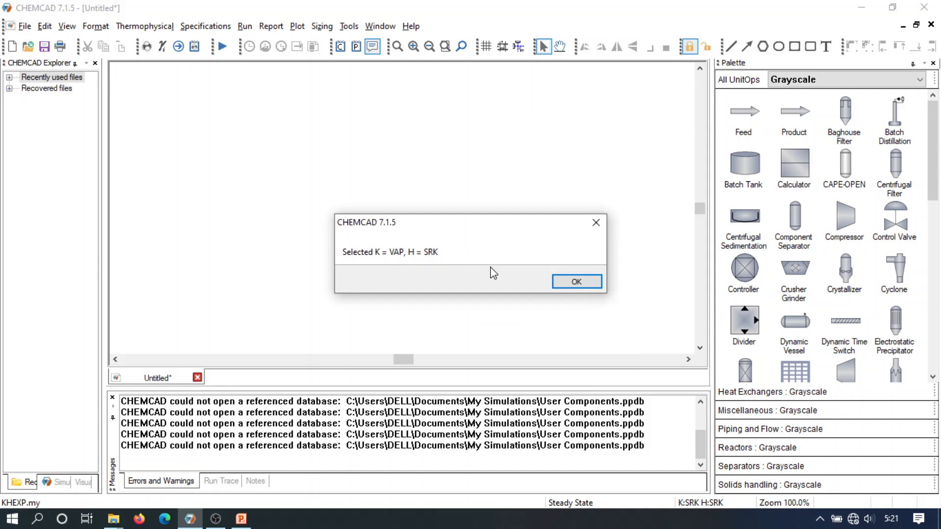
left_click(575, 283)
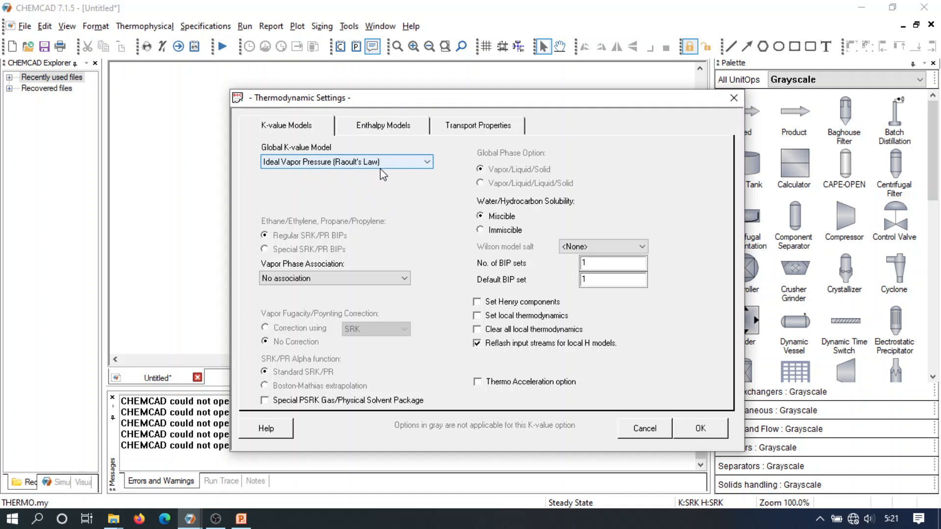
left_click(415, 168)
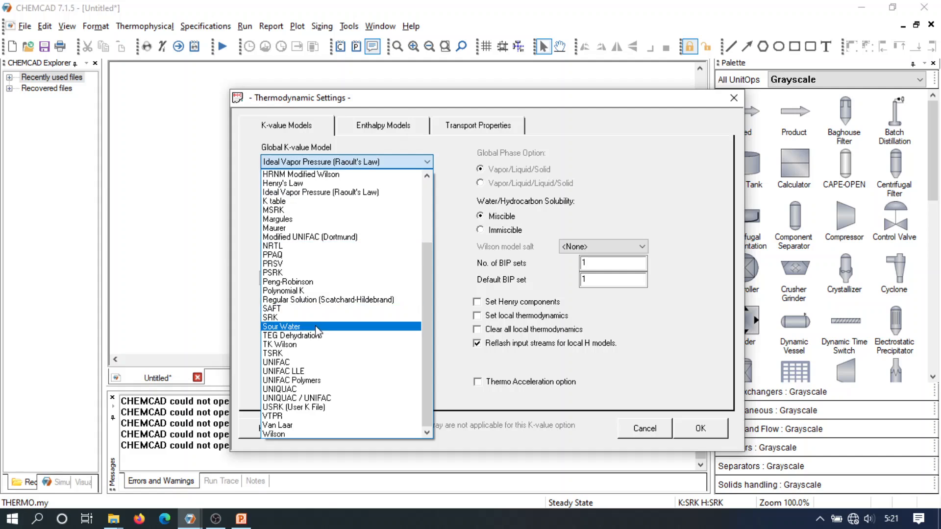
left_click(319, 283)
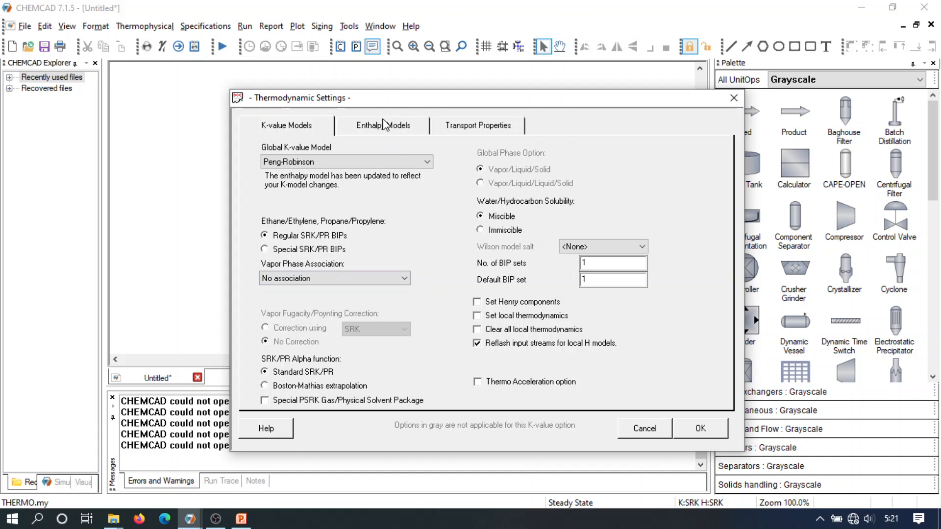
left_click(388, 137)
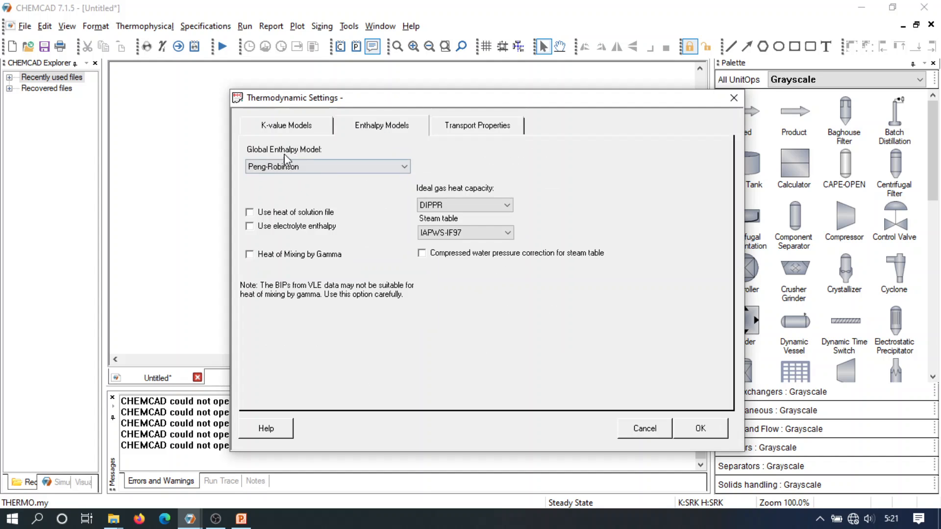
left_click(700, 430)
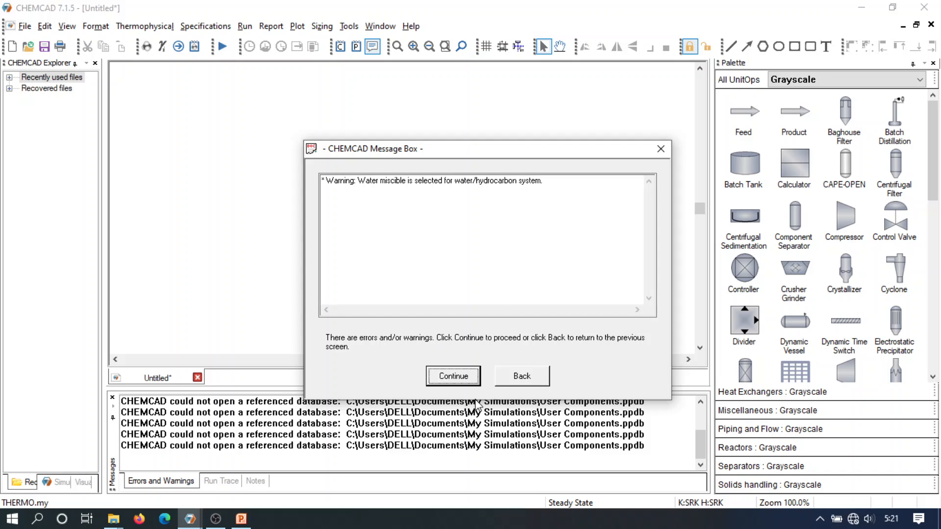
Step: Return to the thermodynamic settings and set the water/hydrocarbon solubility to Immiscible
left_click(514, 383)
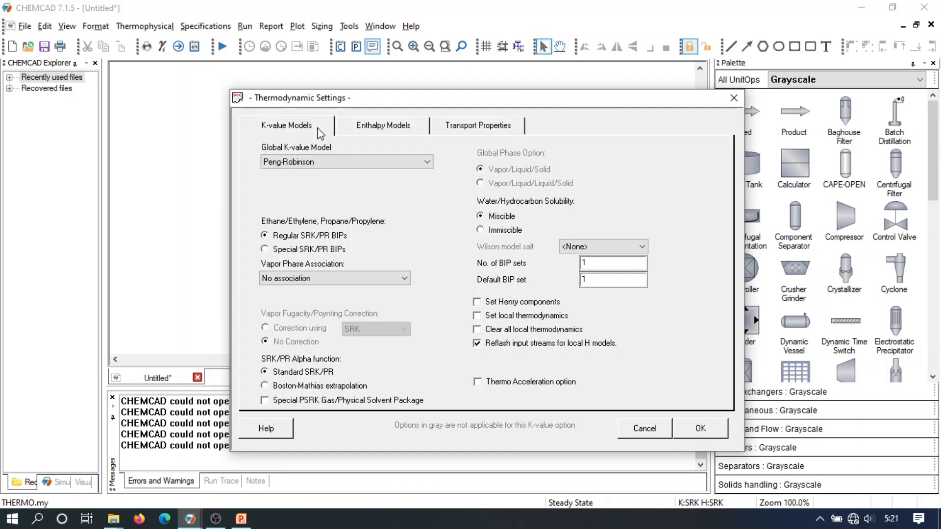
left_click(481, 232)
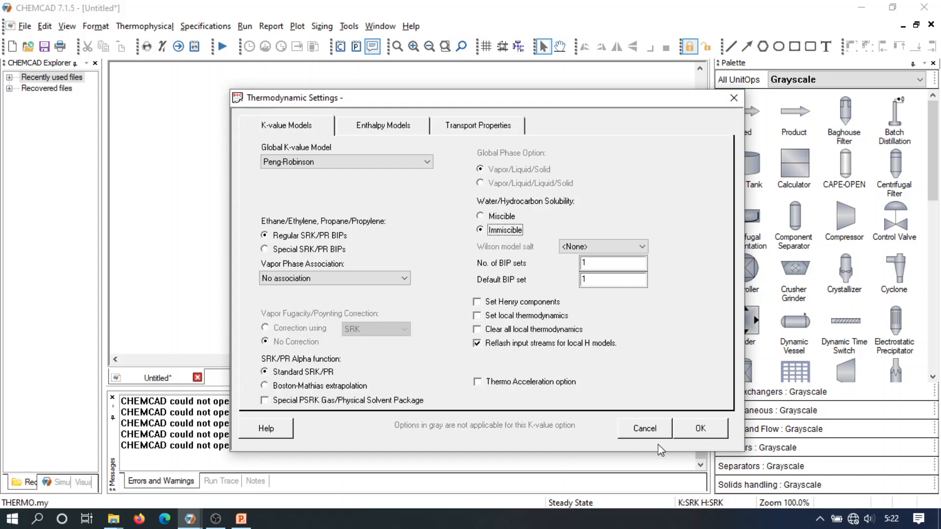
left_click(705, 431)
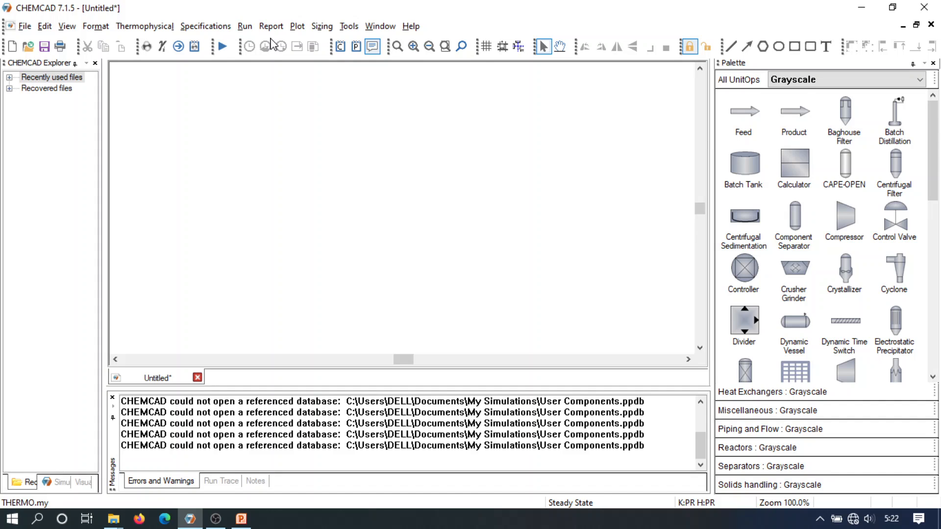
Step: Place a Feed arrow on the flowsheet and a Product arrow level with it, leaving a gap between them
left_click(749, 120)
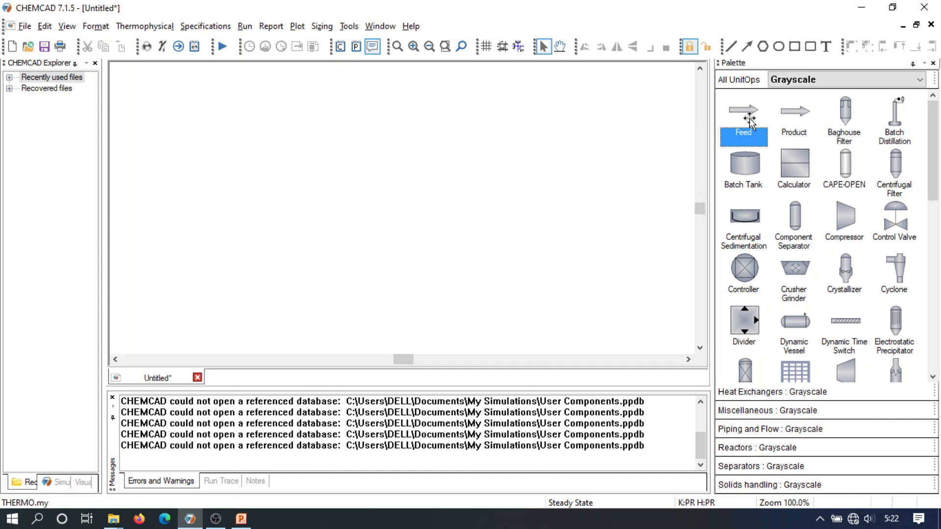
left_click(223, 185)
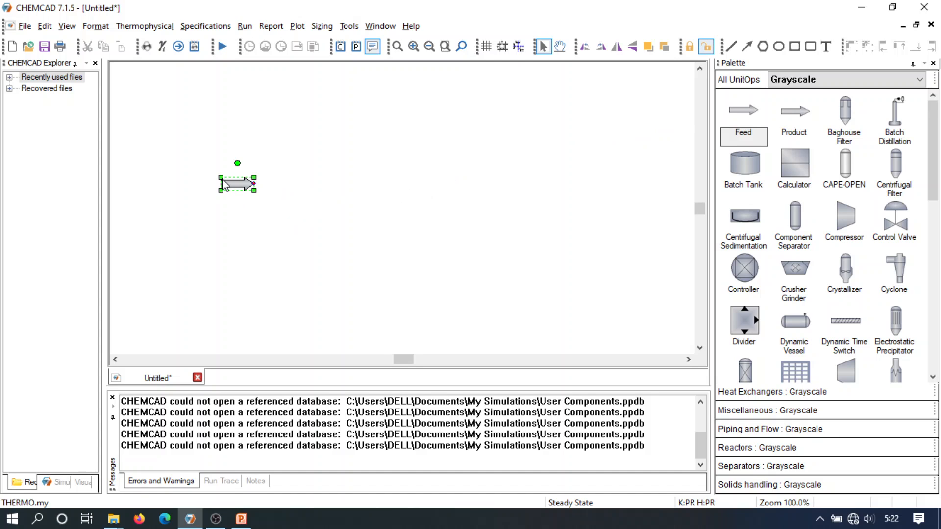
left_click(796, 118)
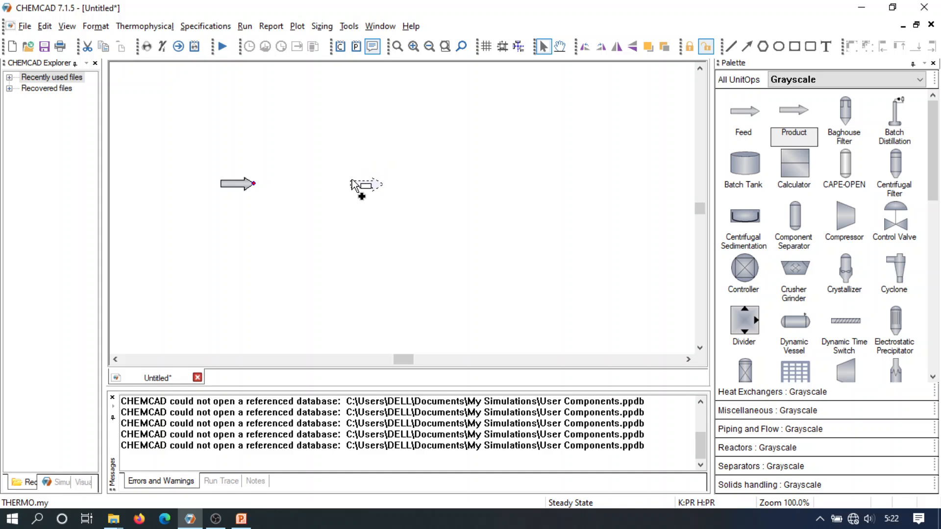
left_click(352, 185)
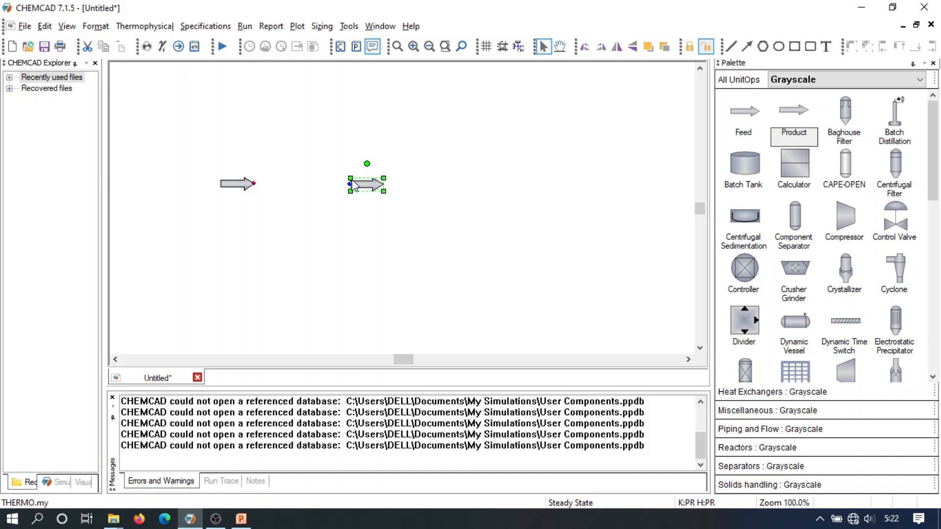
Step: Add a Pump unit to the flowsheet and position it between the feed and product arrows
left_click(933, 378)
left_click(932, 378)
left_click(933, 378)
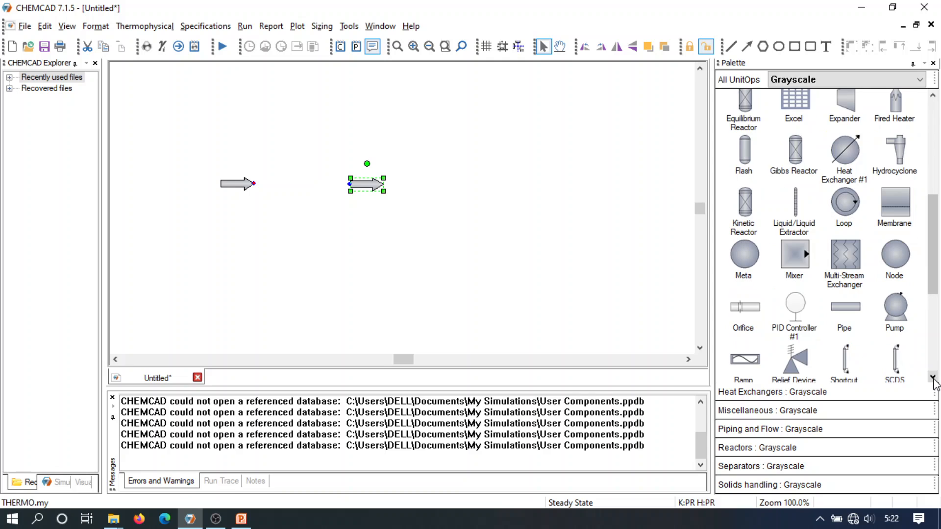
left_click(902, 312)
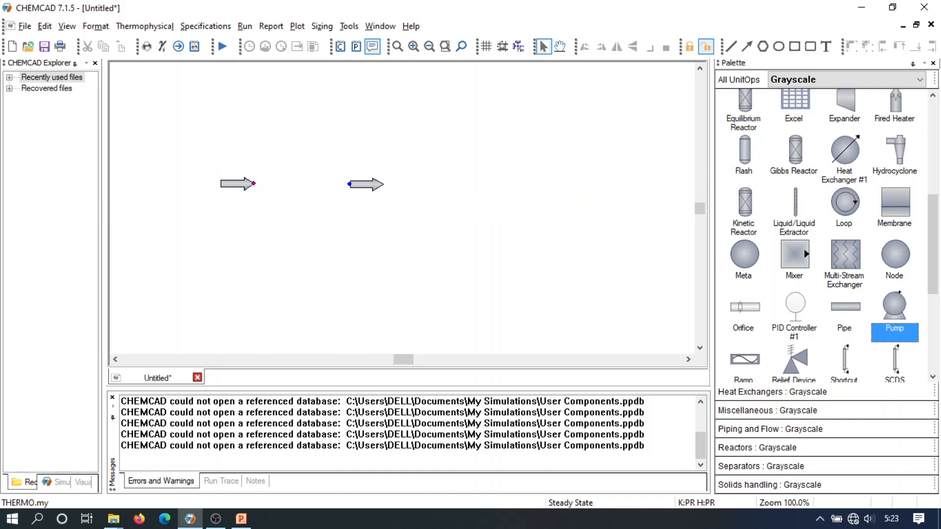
left_click(899, 307)
left_click(326, 218)
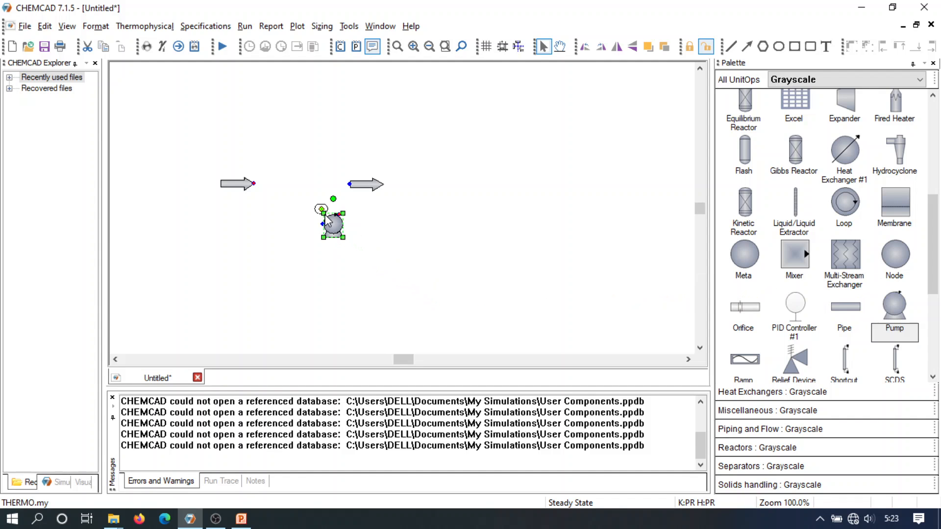
left_click_drag(328, 220, 300, 185)
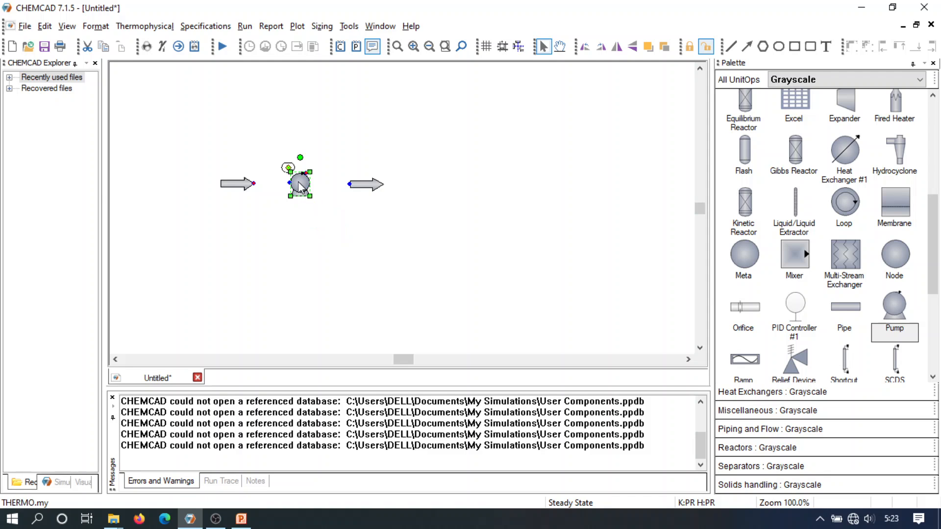
left_click(314, 236)
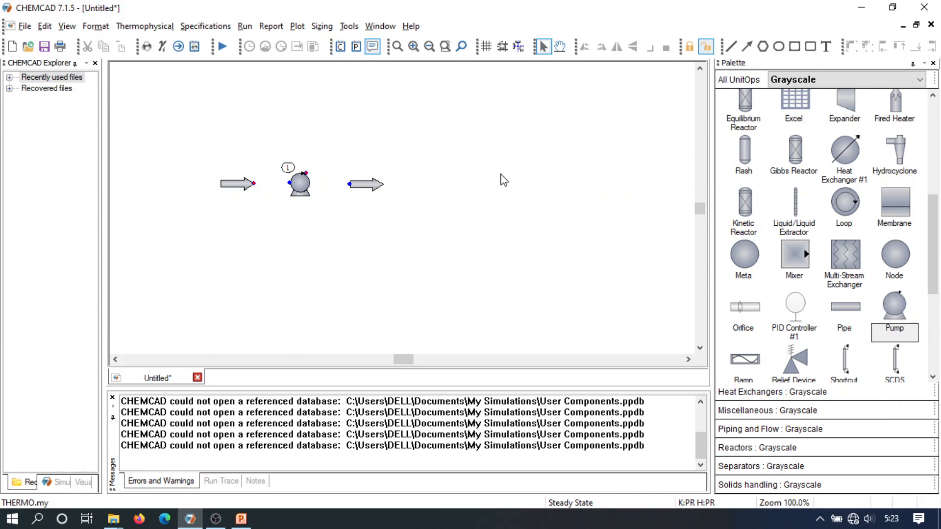
Step: Connect the feed's outlet to the pump's inlet with a stream
left_click(253, 185)
left_click(289, 183)
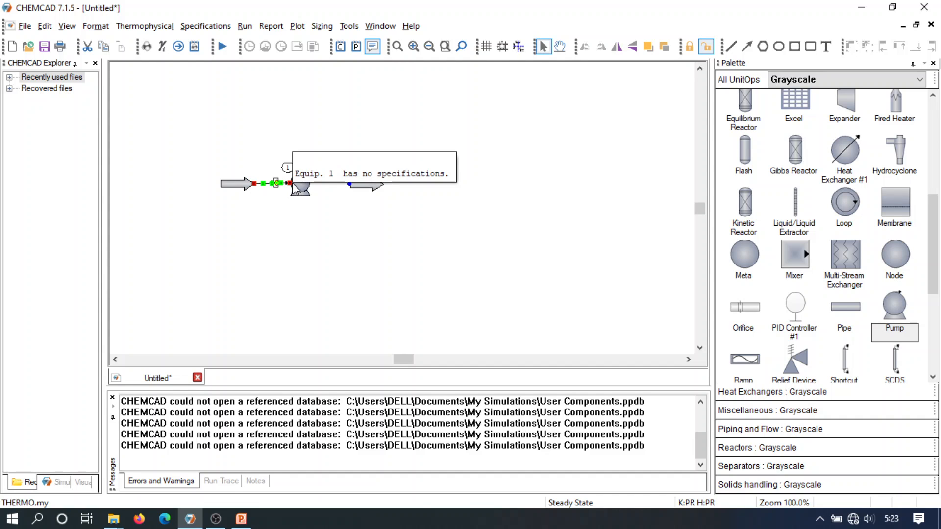
Step: Connect the pump's outlet to the product arrow's inlet with a stream
left_click(306, 172)
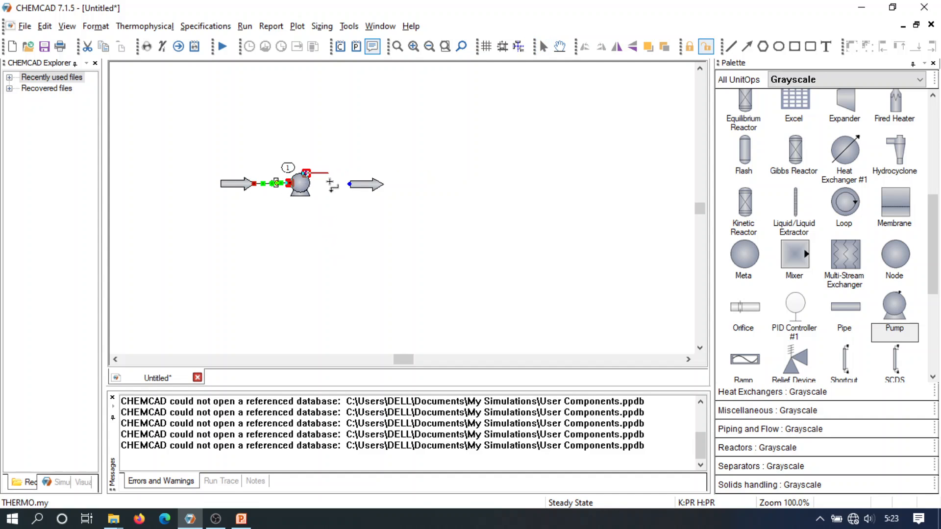
left_click(350, 184)
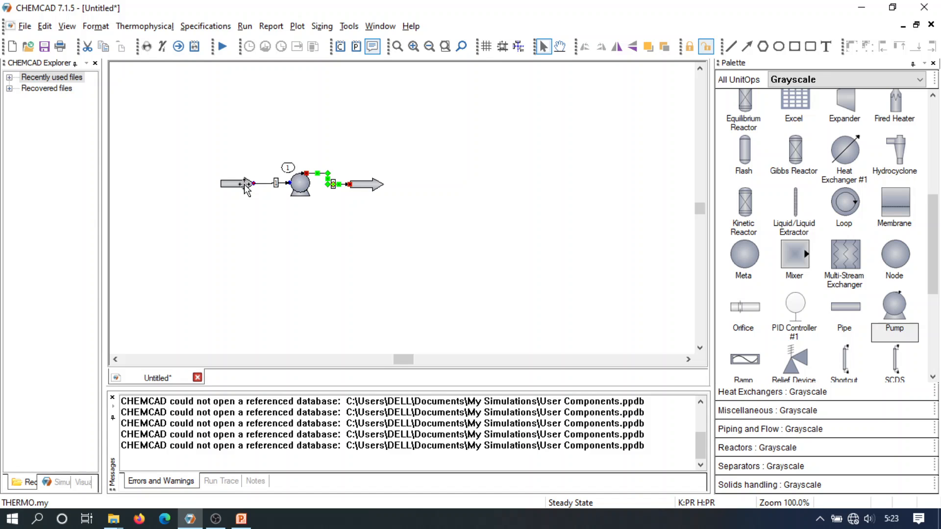
Step: Define the feed stream at 70 °C and 1 bar with 100 kg/h of water, and flash it
double_click(246, 185)
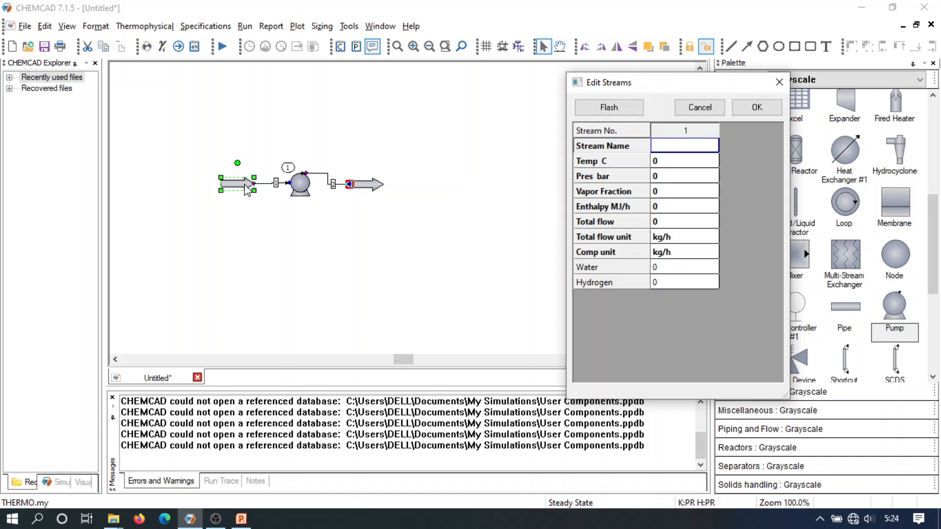
left_click(684, 164)
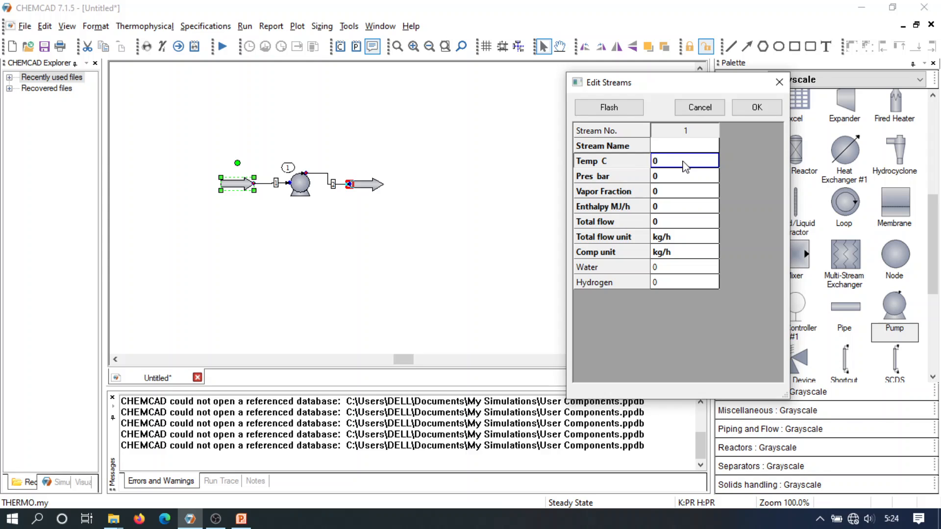
type("70")
left_click(662, 183)
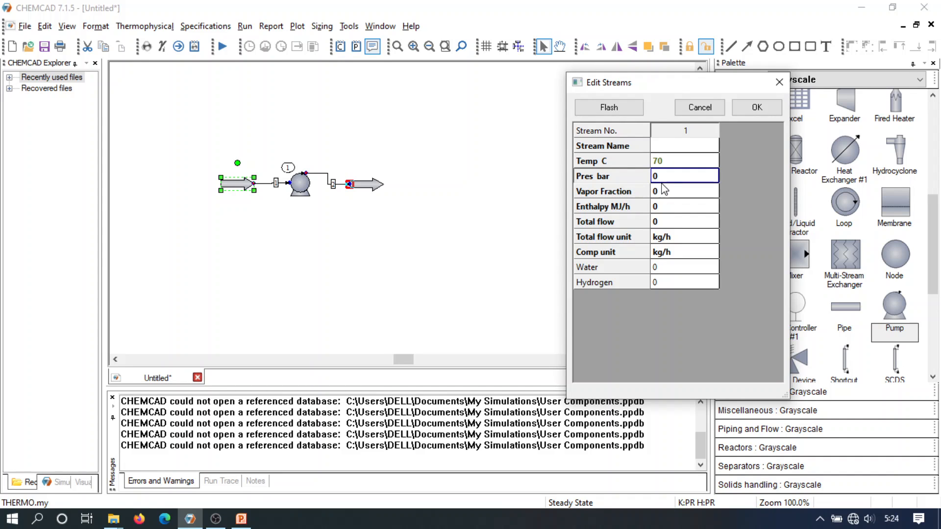
type("1")
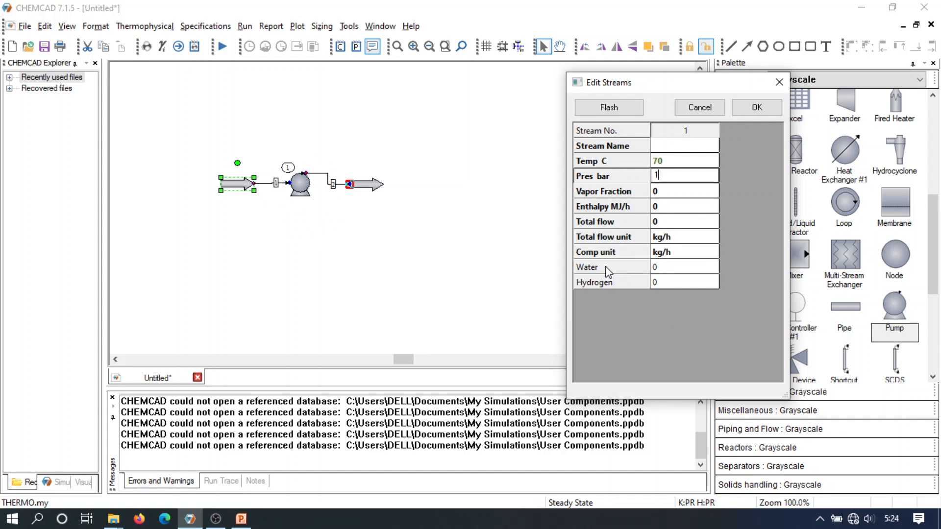
left_click(672, 272)
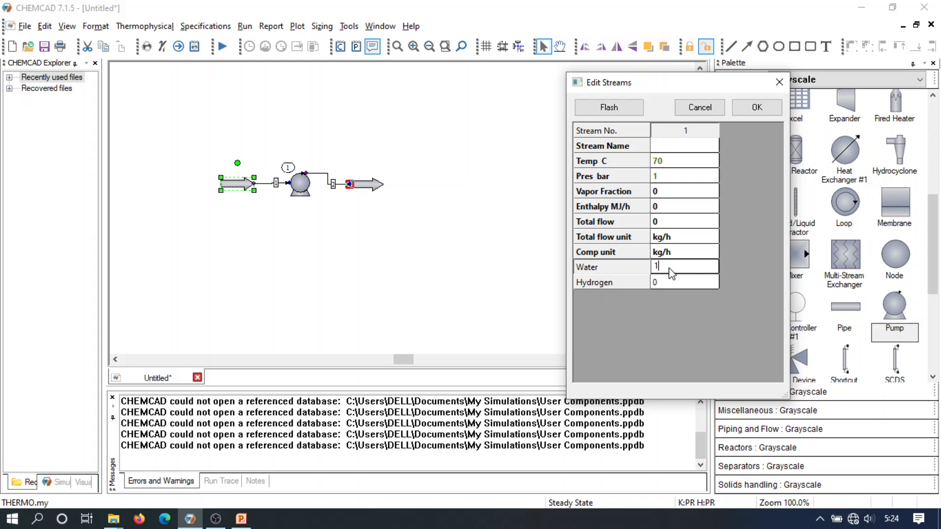
type("100")
key("Return")
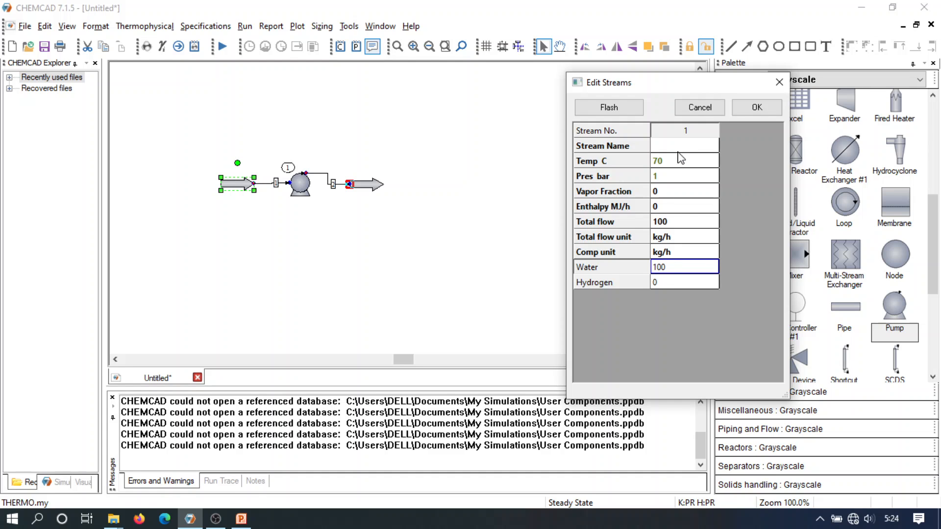
left_click(611, 107)
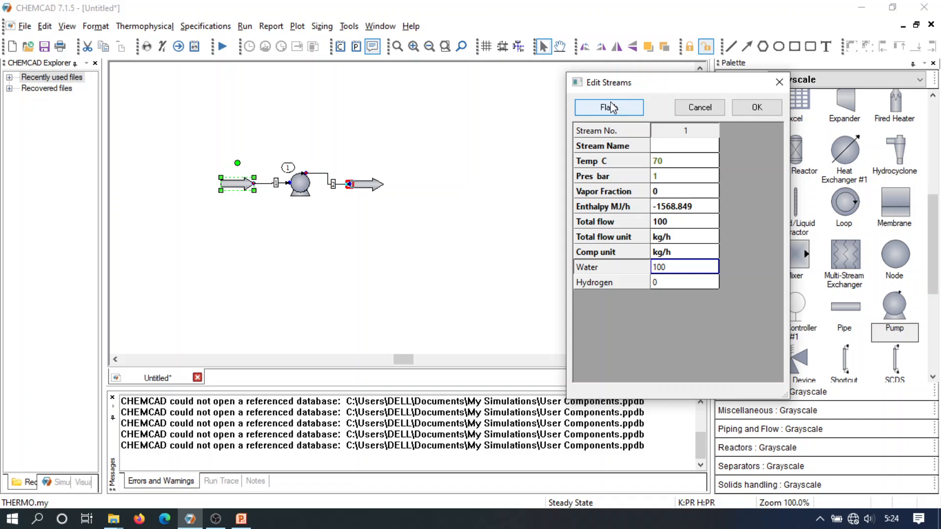
Step: Set the feed stream's pressure to 5 bar, flash it again and accept the stream data
left_click(657, 177)
type("5")
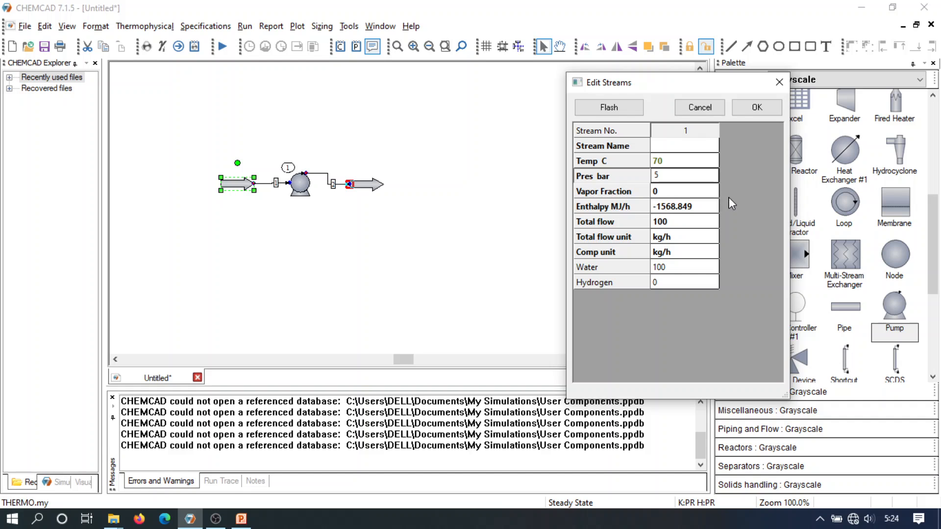
left_click(605, 108)
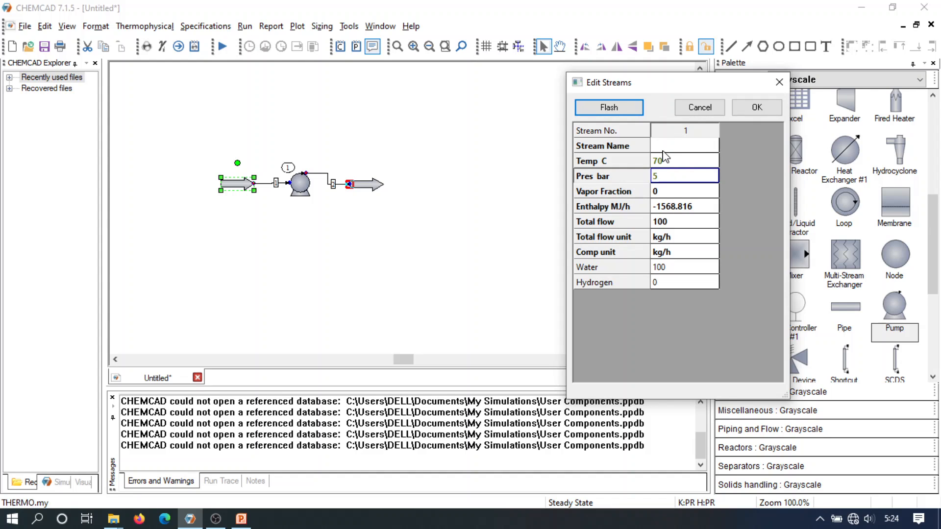
left_click(766, 110)
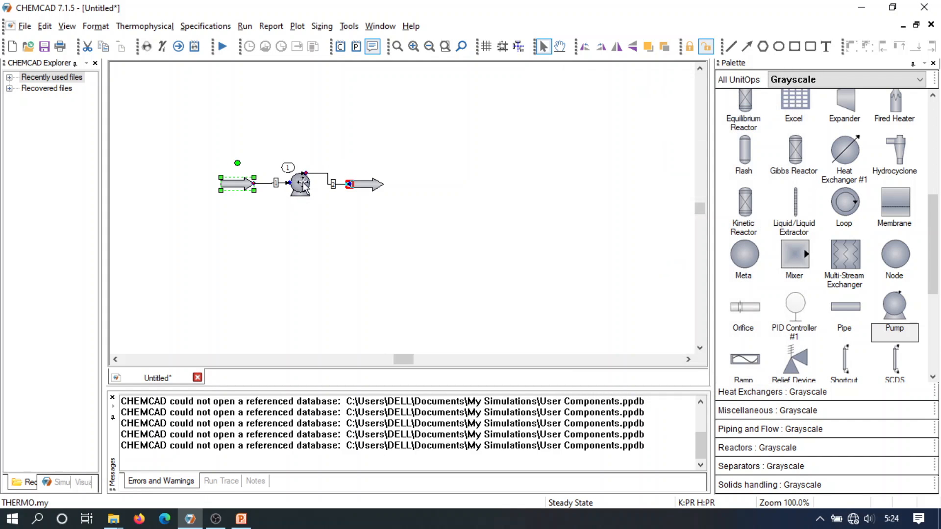
Step: Specify an outlet pressure of 25 bar for the pump and accept its specifications
mouse_move(305, 184)
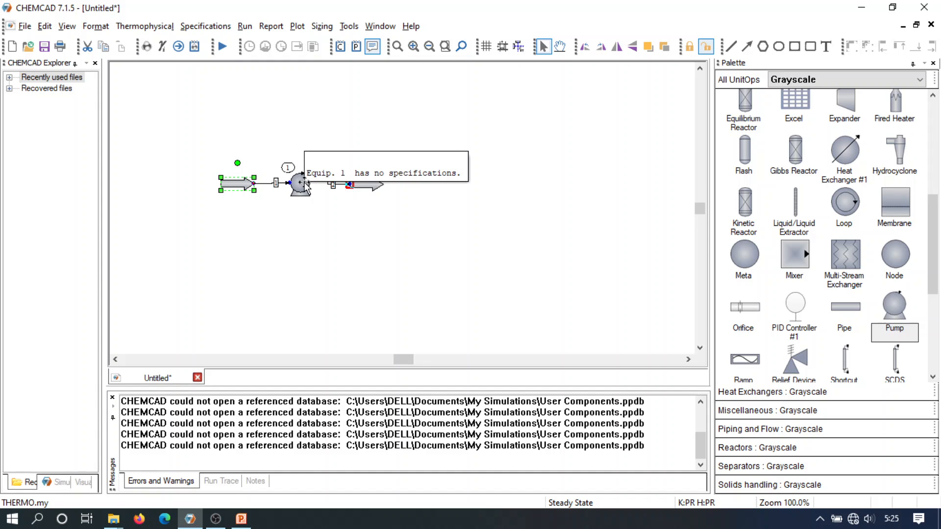
double_click(300, 190)
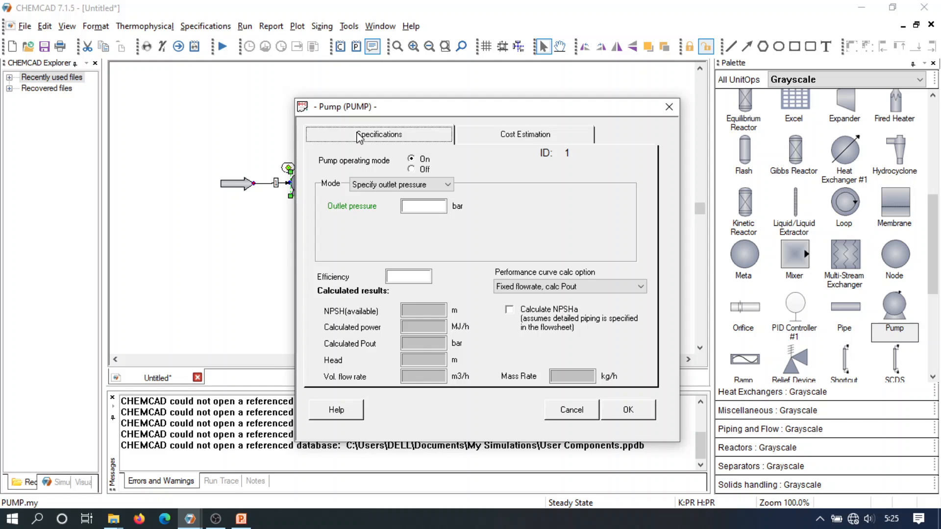
left_click_drag(405, 104, 483, 61)
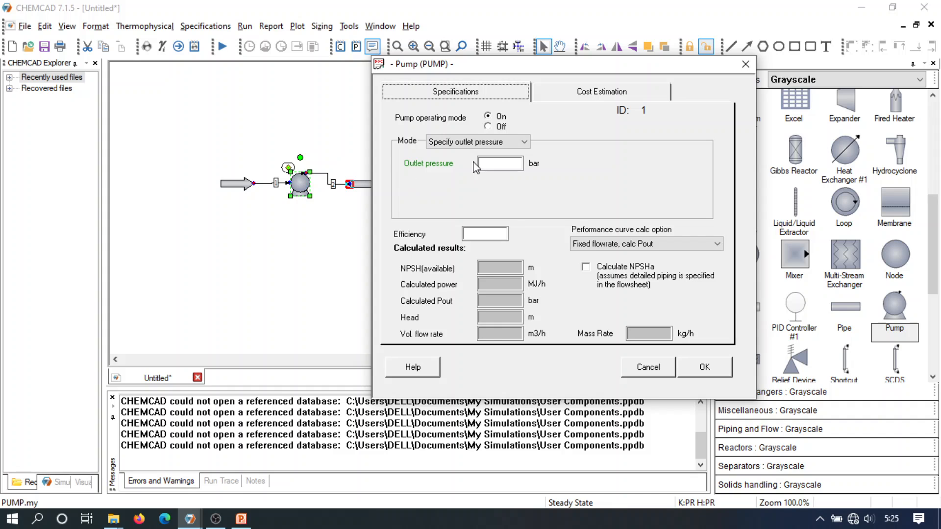
left_click(501, 164)
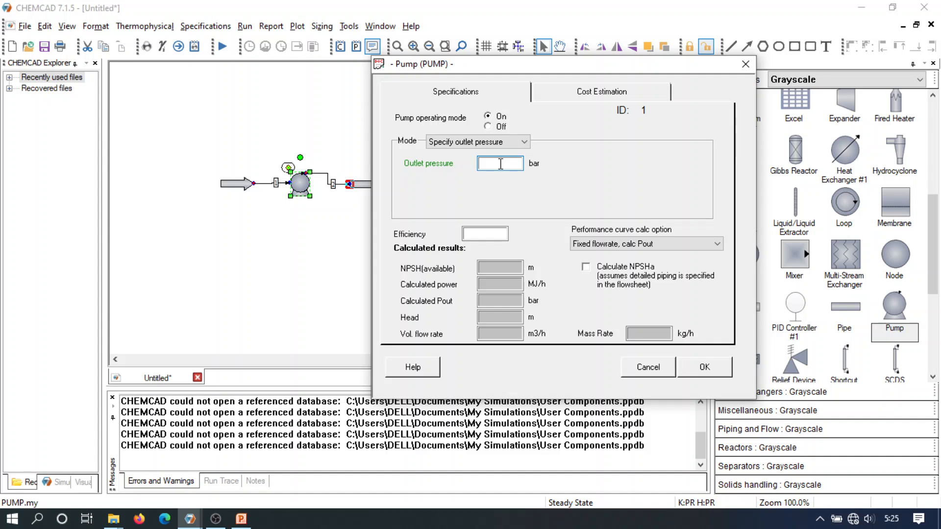
type("25")
left_click(705, 368)
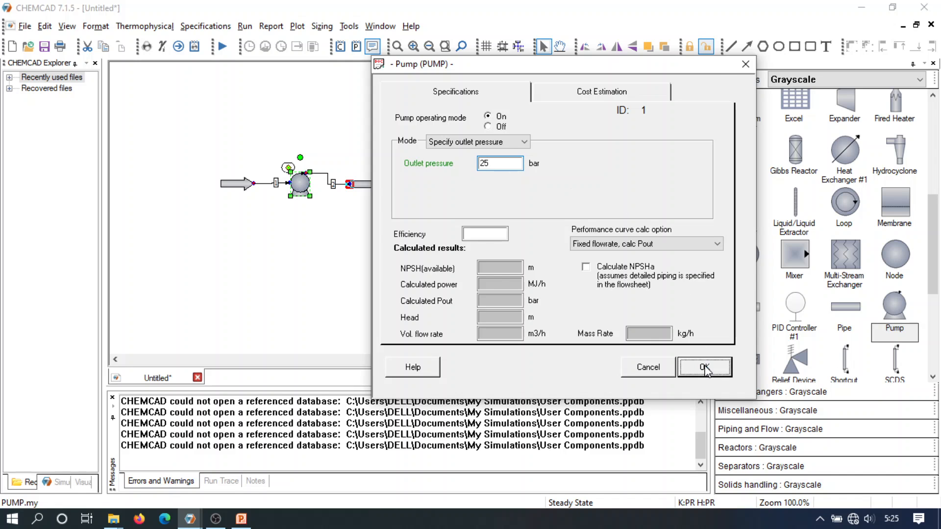
left_click(339, 276)
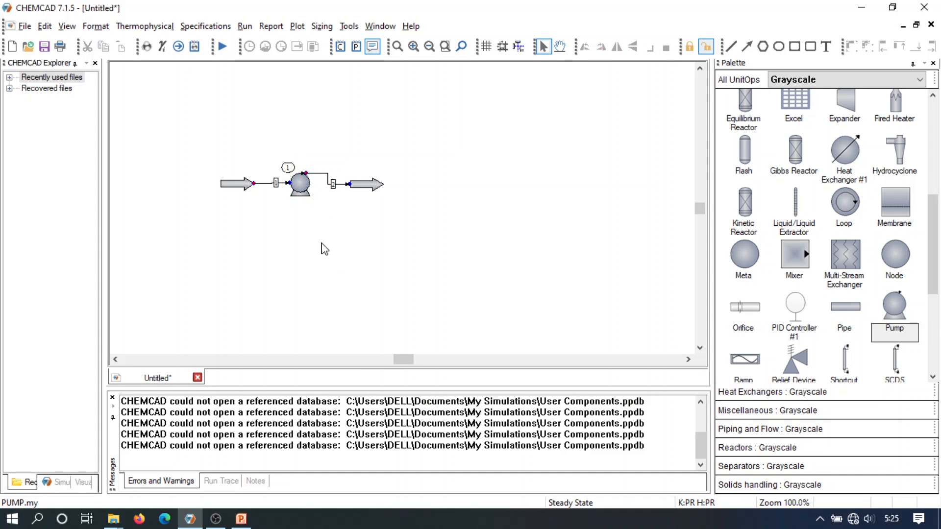
Step: Run the whole simulation and check the properties of the pump's inlet and outlet streams
left_click(223, 48)
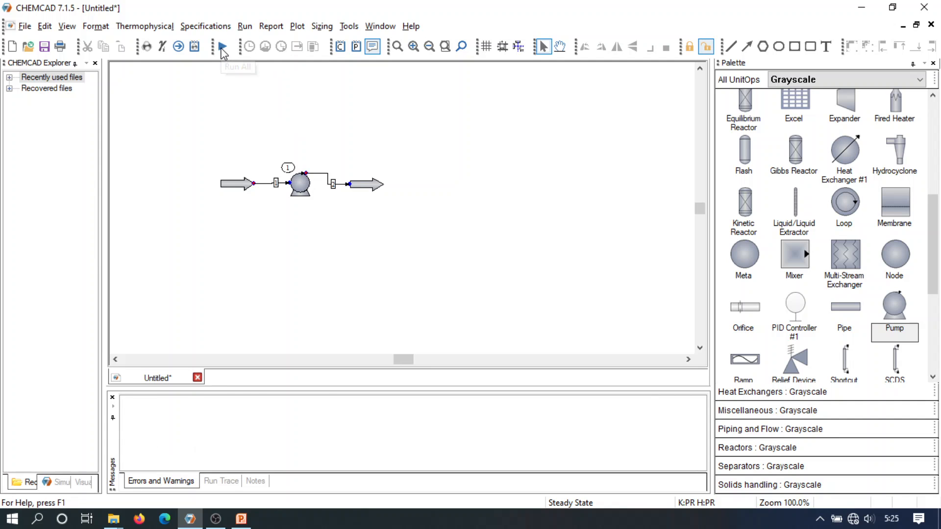
left_click(222, 47)
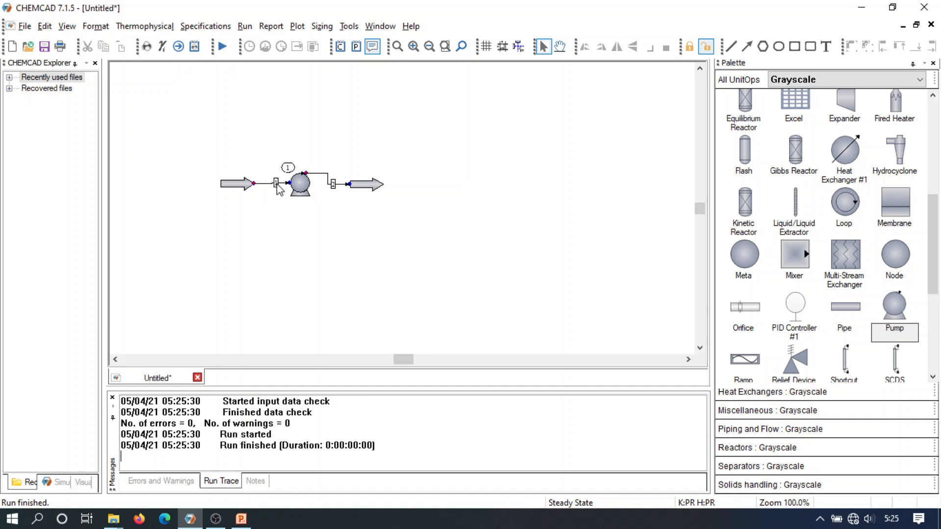
mouse_move(279, 188)
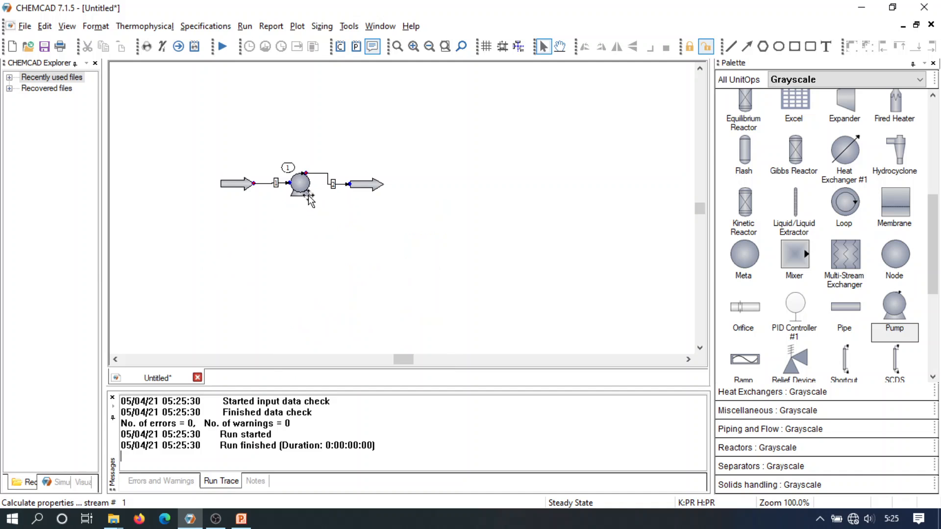
mouse_move(335, 188)
Step: Change the feed composition to 0 kg/h water and 100 kg/h hydrogen, flash the stream and accept it
double_click(246, 185)
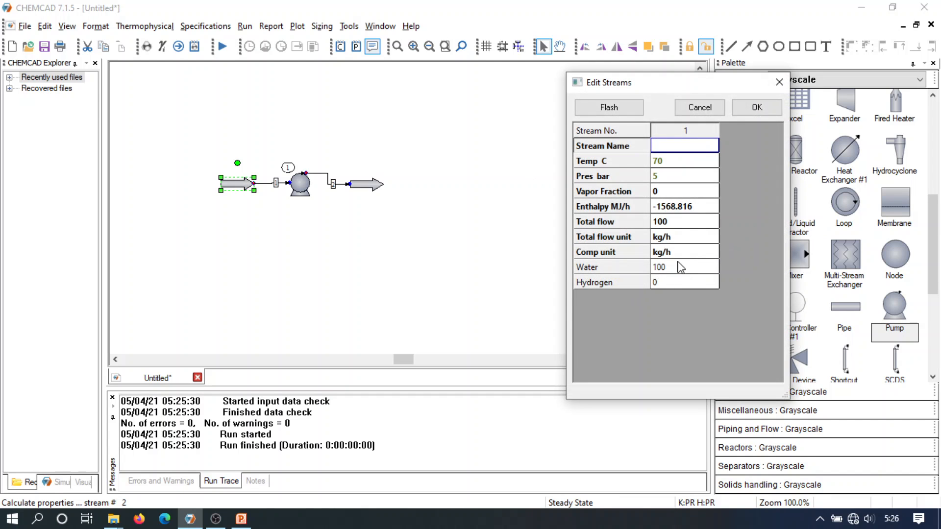
left_click(684, 268)
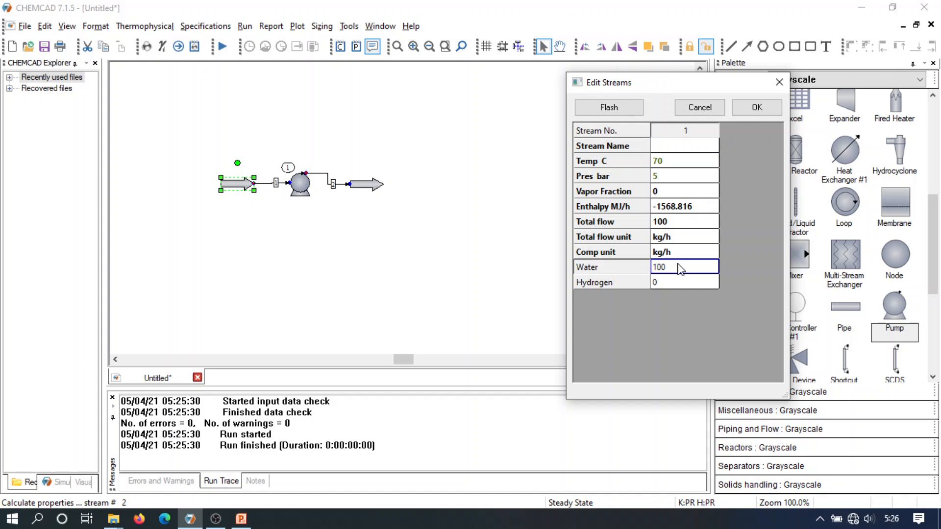
type("1")
left_click(670, 287)
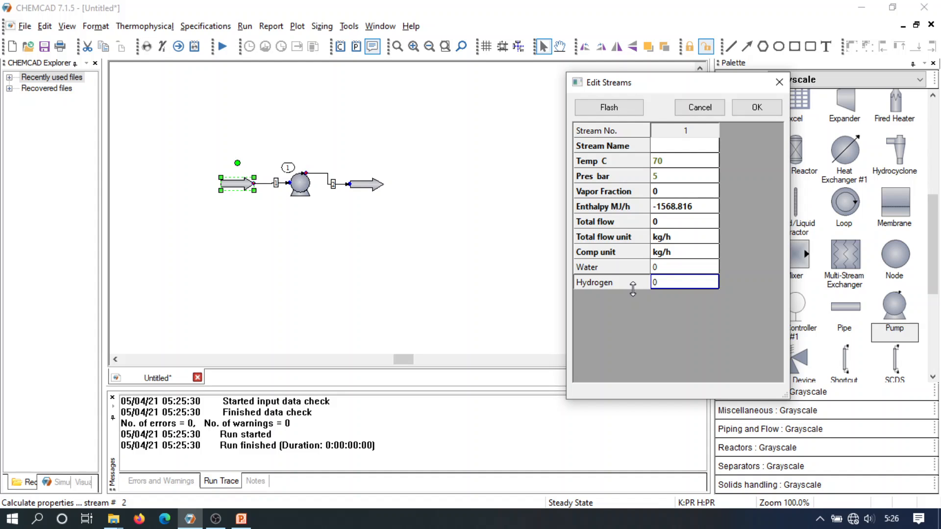
left_click(665, 289)
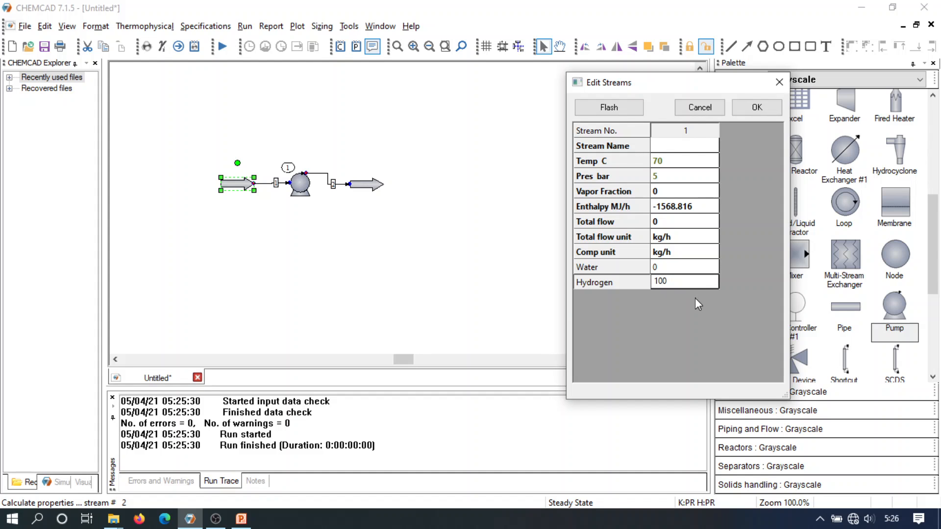
key("Return")
left_click(613, 112)
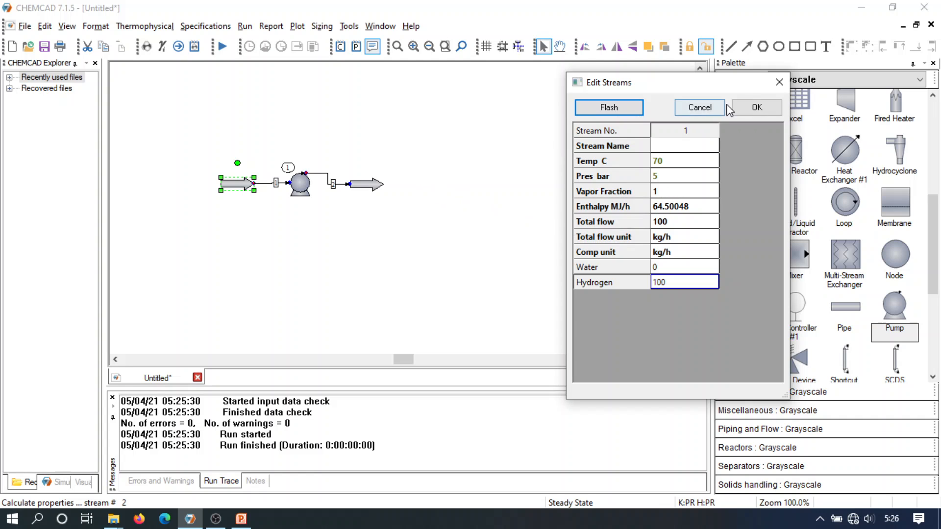
left_click(753, 107)
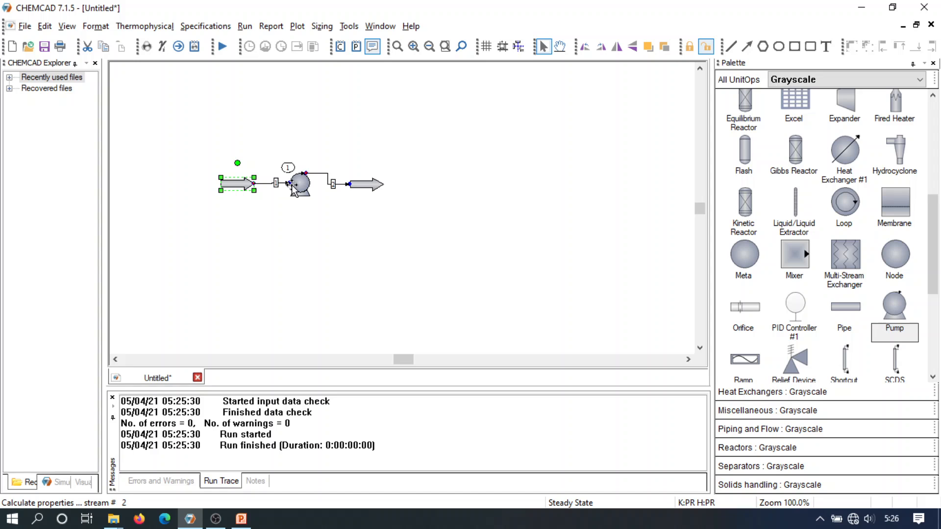
Step: Rerun the whole simulation with the hydrogen feed, read the run messages and dismiss them
left_click(293, 112)
left_click(221, 47)
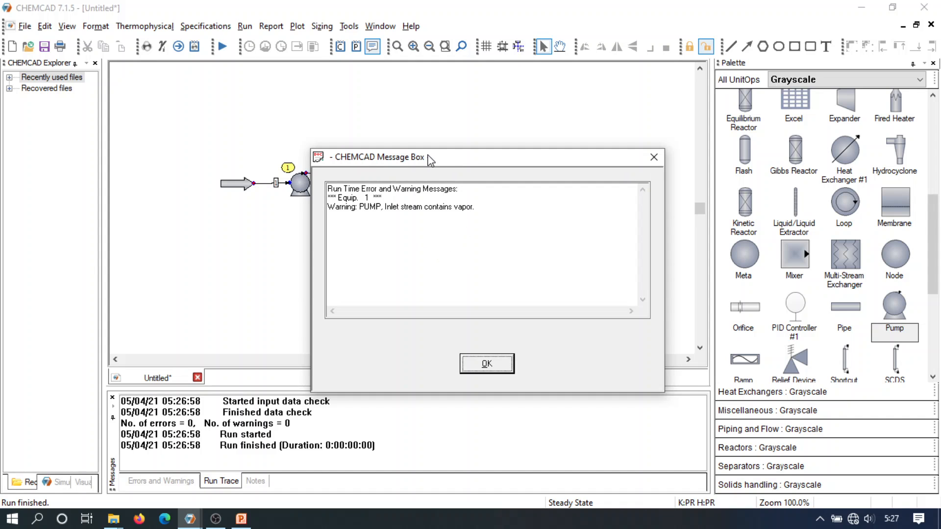
left_click_drag(430, 160, 493, 104)
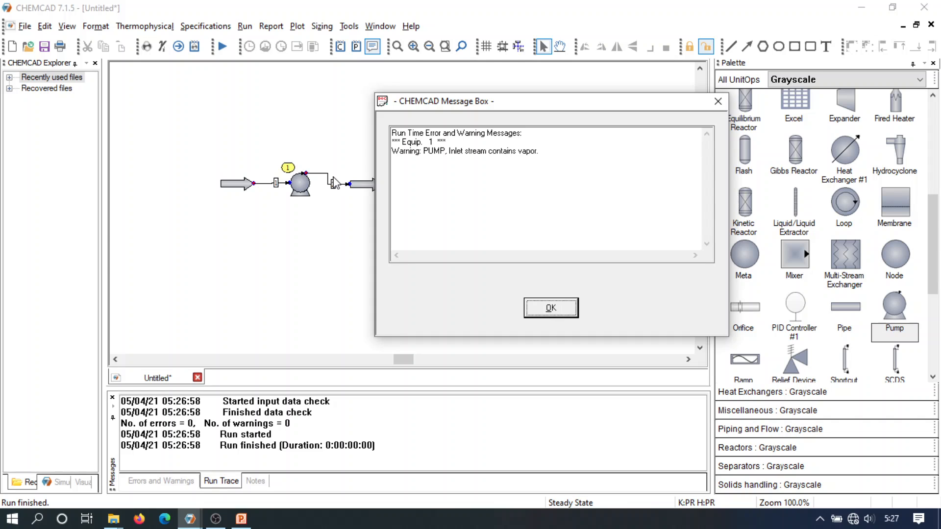
left_click(557, 309)
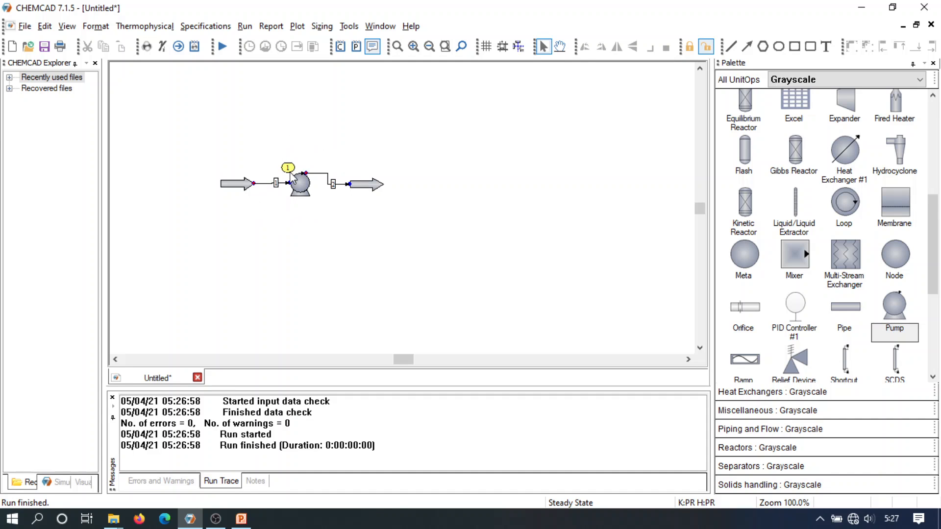
mouse_move(293, 191)
Step: Add a Valve unit in the empty area below and to the right of the pump line
left_click(933, 377)
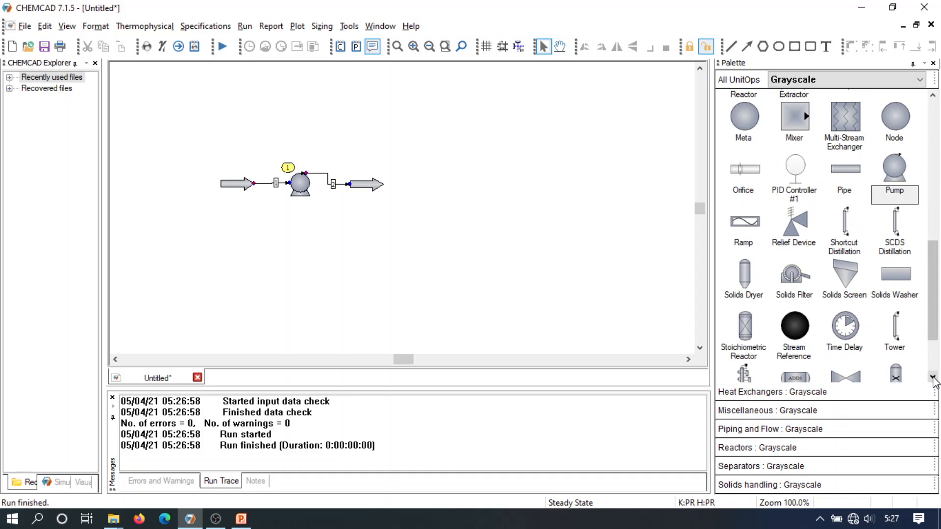
left_click(933, 377)
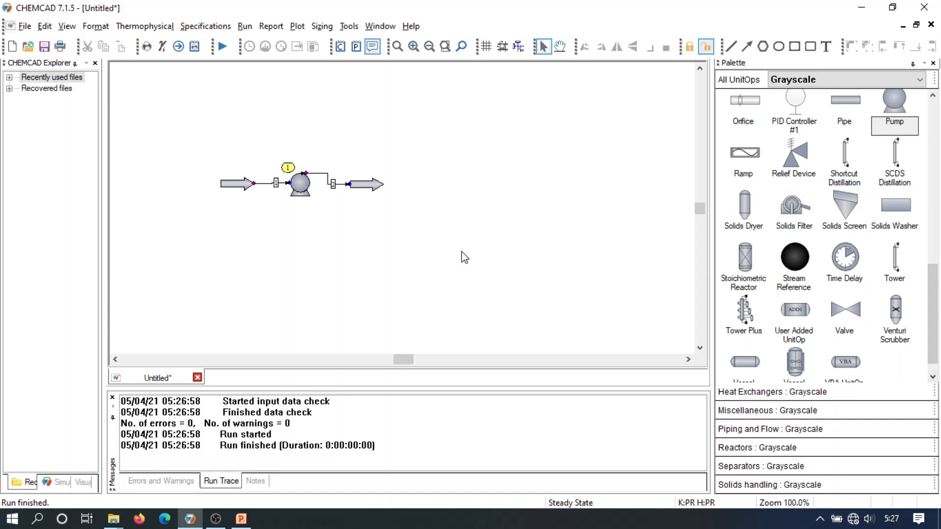
left_click(844, 310)
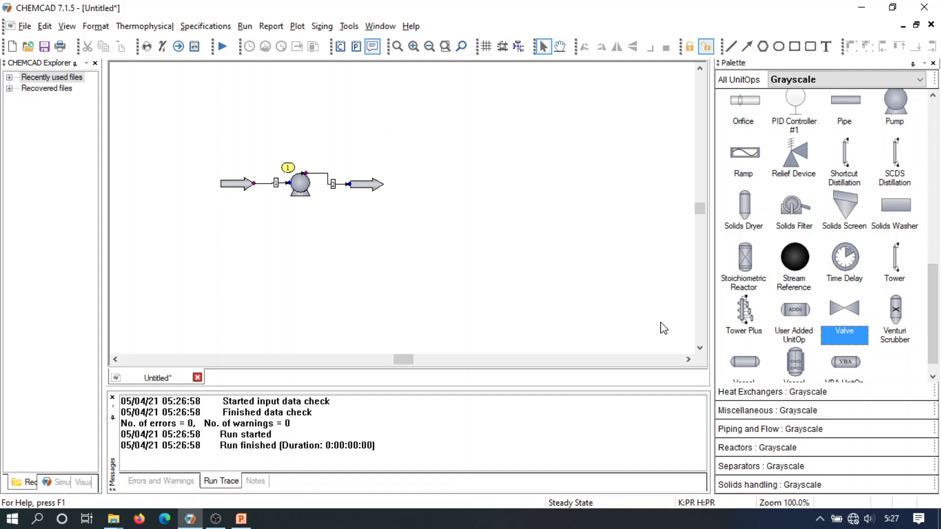
left_click(447, 254)
Step: Add a Feed to the left of the new valve and a Product to its right
left_click_drag(933, 278, 931, 118)
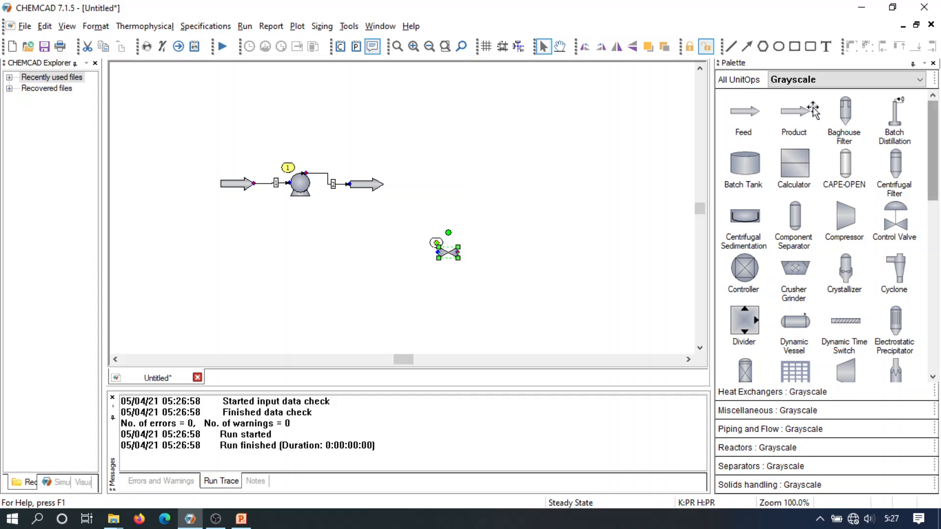
left_click(744, 117)
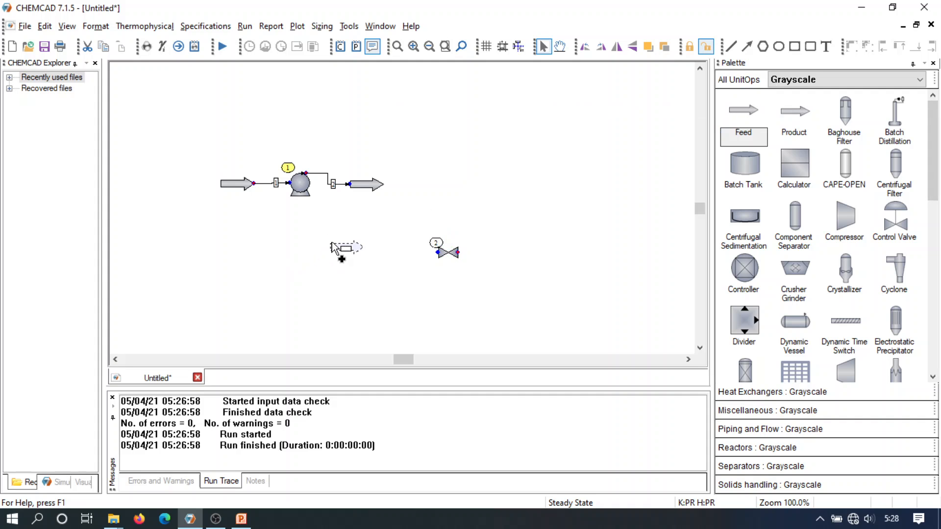
left_click(332, 244)
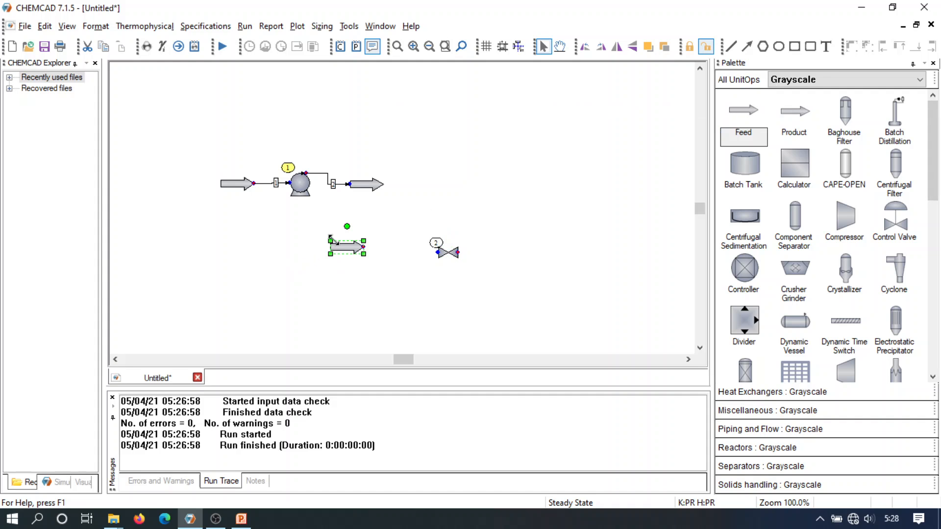
left_click(794, 128)
left_click(523, 252)
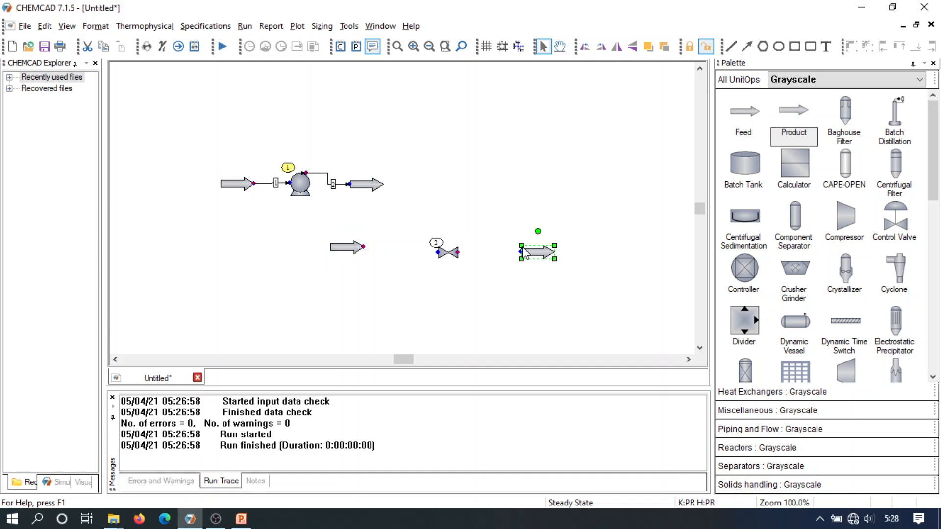
Step: Line up the valve, its feed arrow and its product arrow in one horizontal row
left_click(448, 251)
left_click_drag(462, 251, 463, 253)
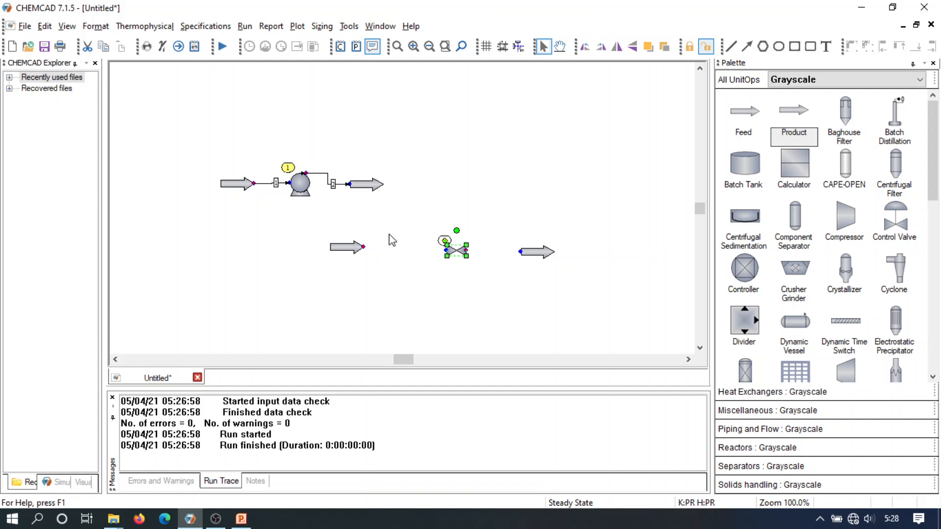
left_click(347, 248)
left_click_drag(347, 249, 349, 251)
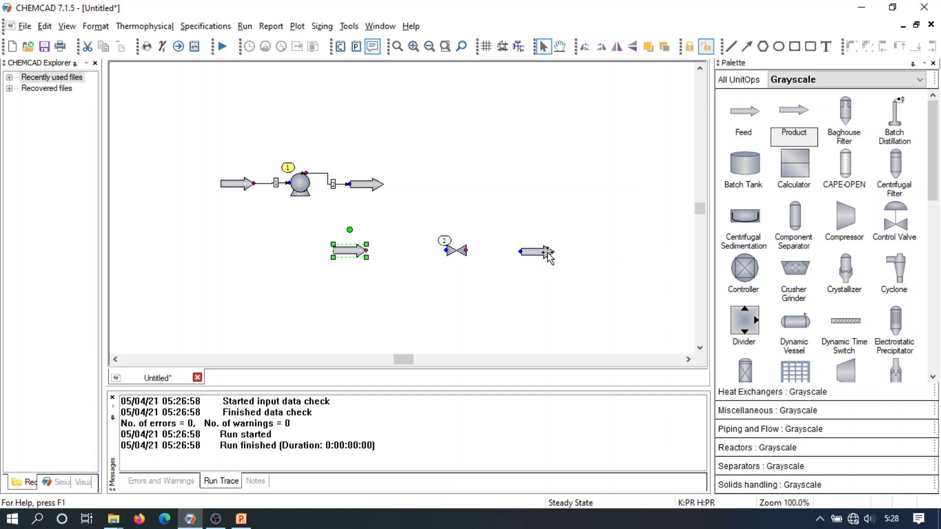
left_click(548, 252)
left_click_drag(548, 252, 549, 250)
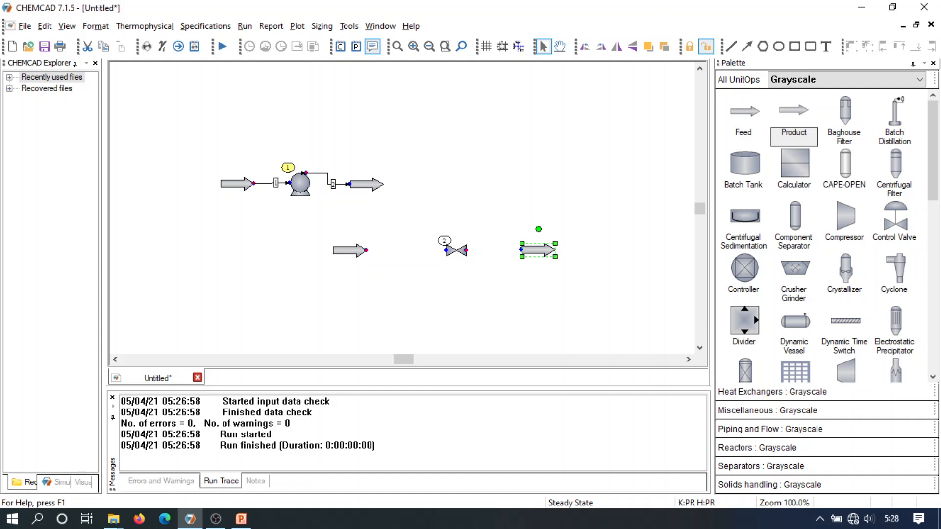
Step: Connect the new feed to the valve inlet and the valve outlet to the product with streams
left_click_drag(934, 173, 937, 335)
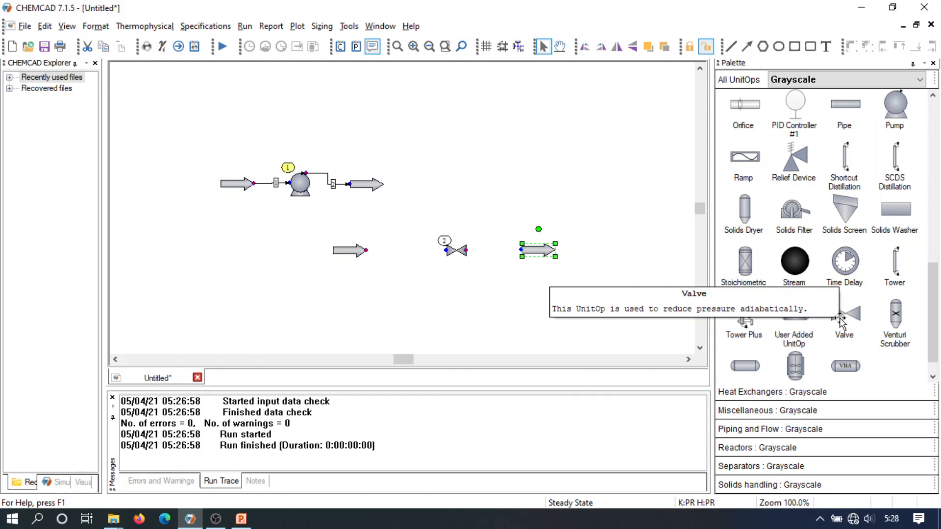
left_click(431, 294)
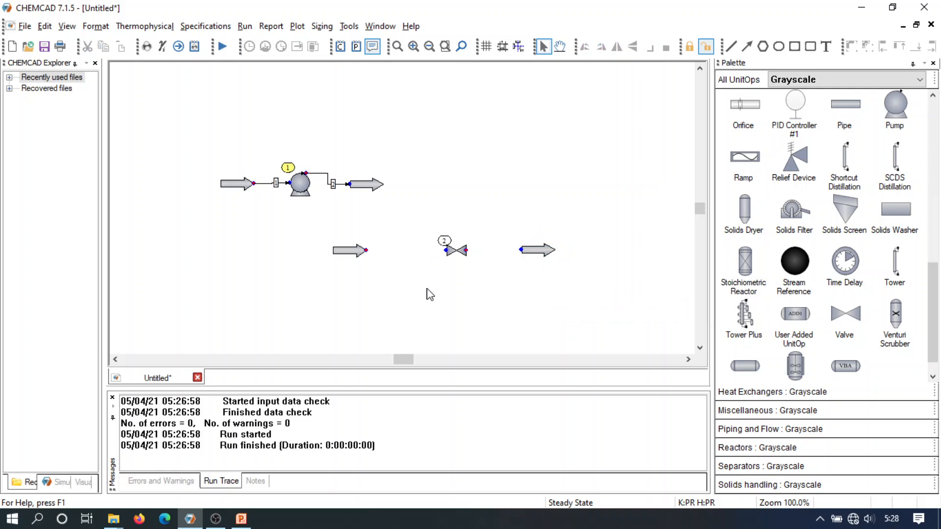
left_click(365, 251)
left_click(445, 253)
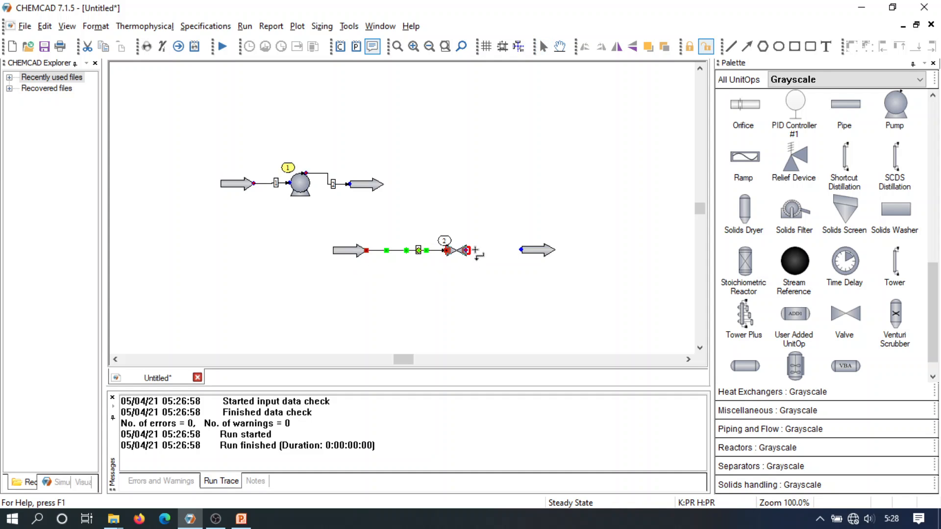
left_click(466, 251)
left_click(521, 250)
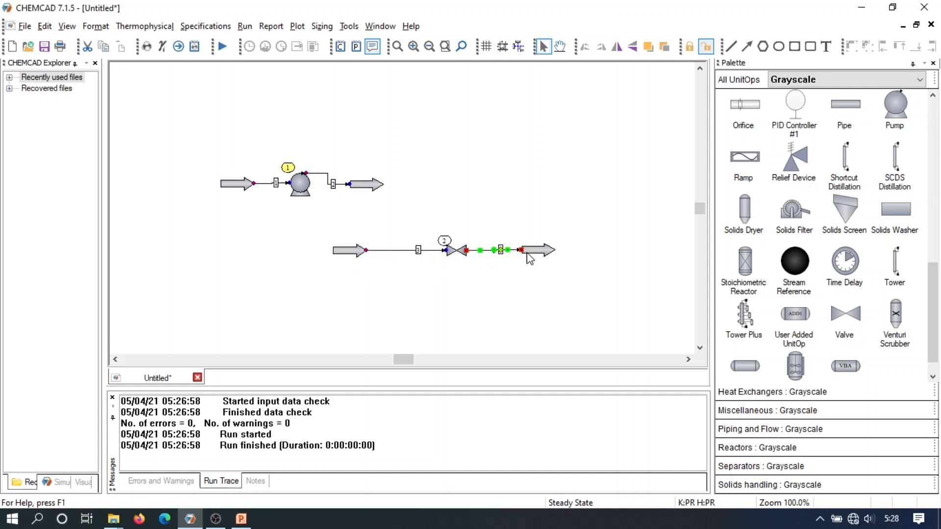
Step: Define the valve's feed stream as 100 kg/h water at 70 °C and 5 bar, flash it and accept it
double_click(352, 253)
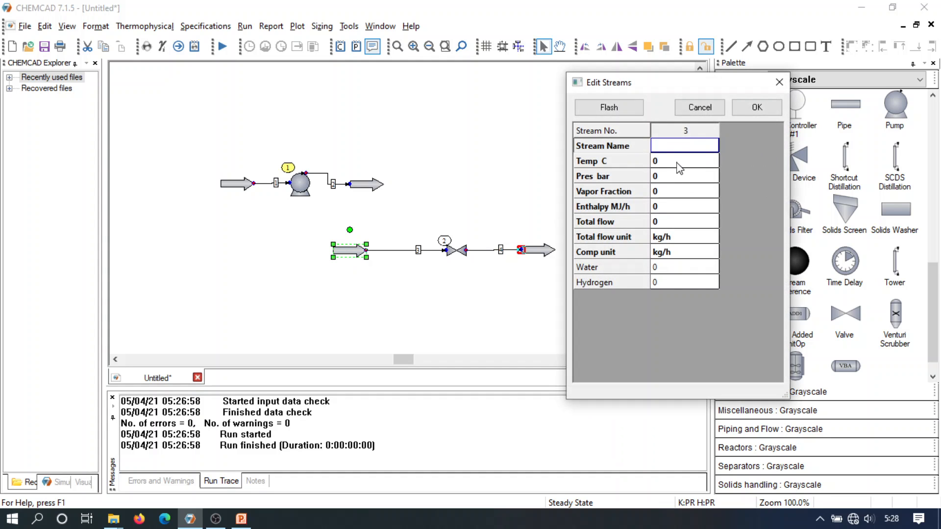
left_click(678, 167)
type("70")
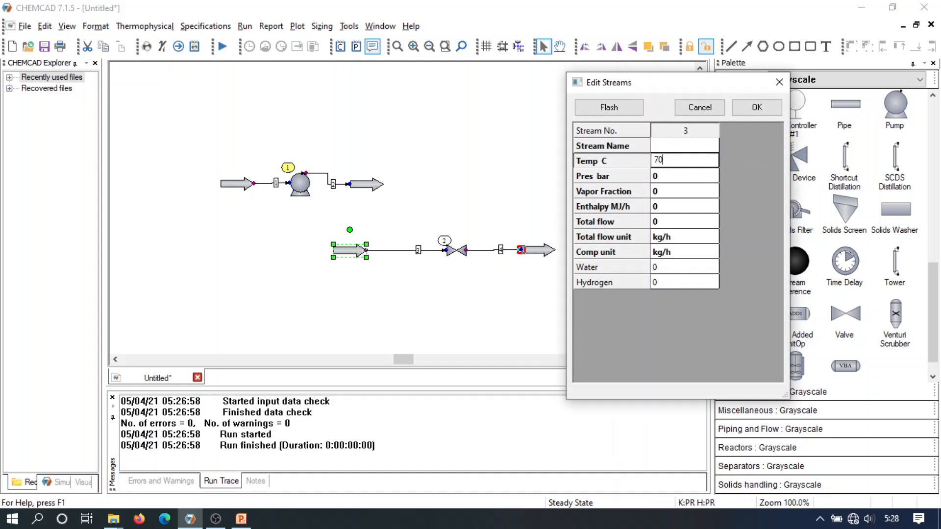
left_click(660, 180)
type("1")
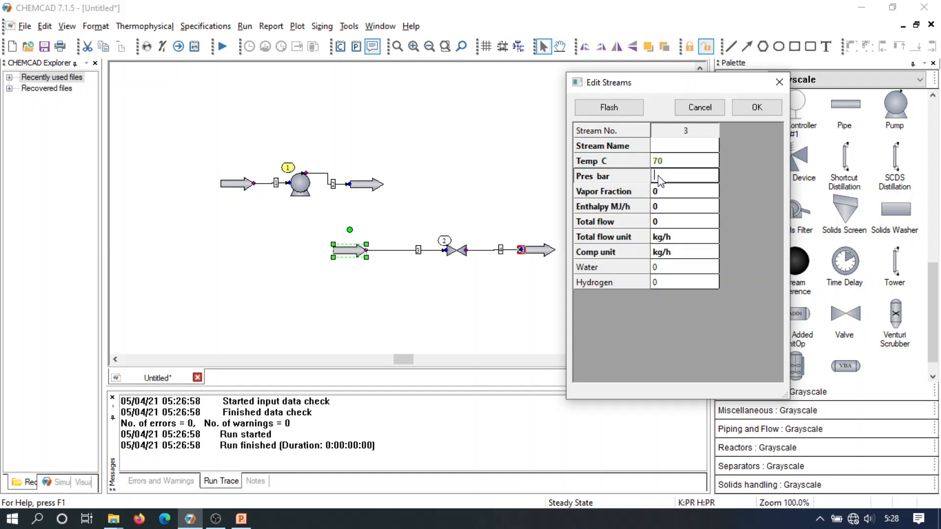
key("BackSpace")
type("5")
left_click(658, 272)
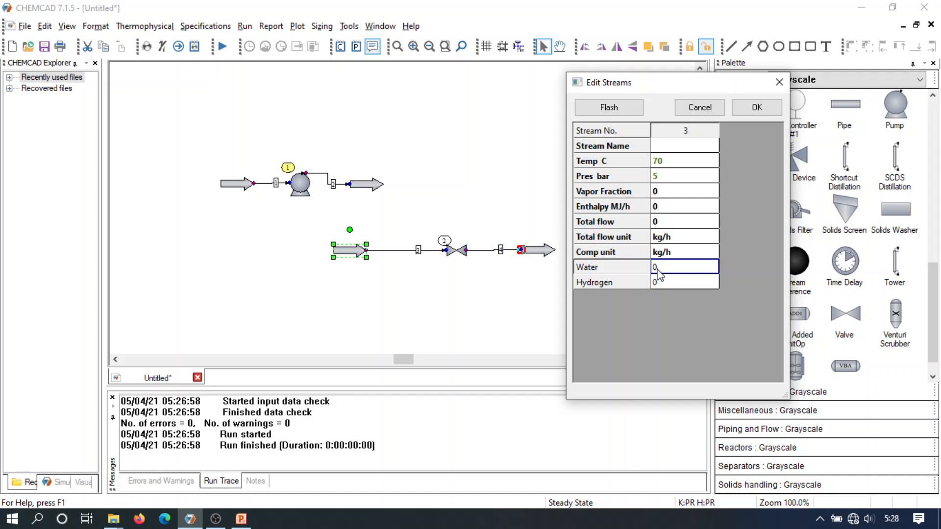
type("100")
key("Return")
left_click(618, 109)
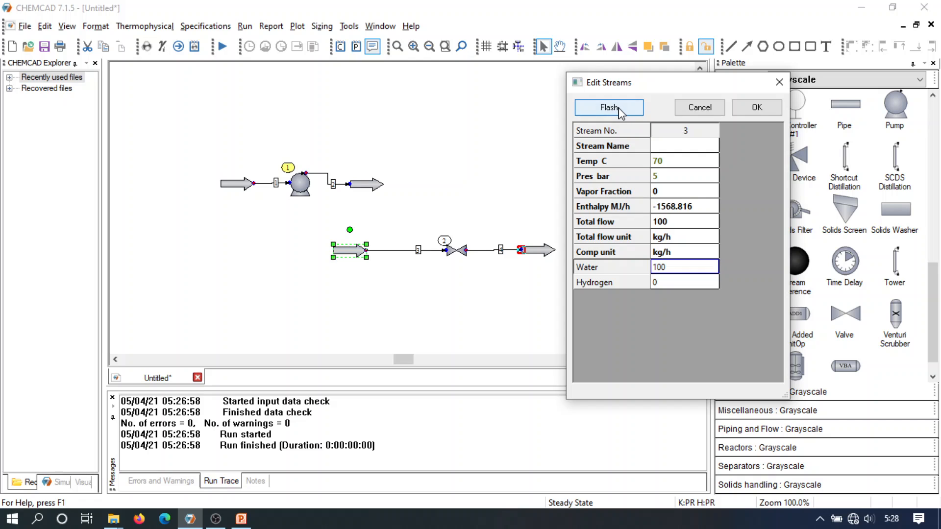
left_click(756, 109)
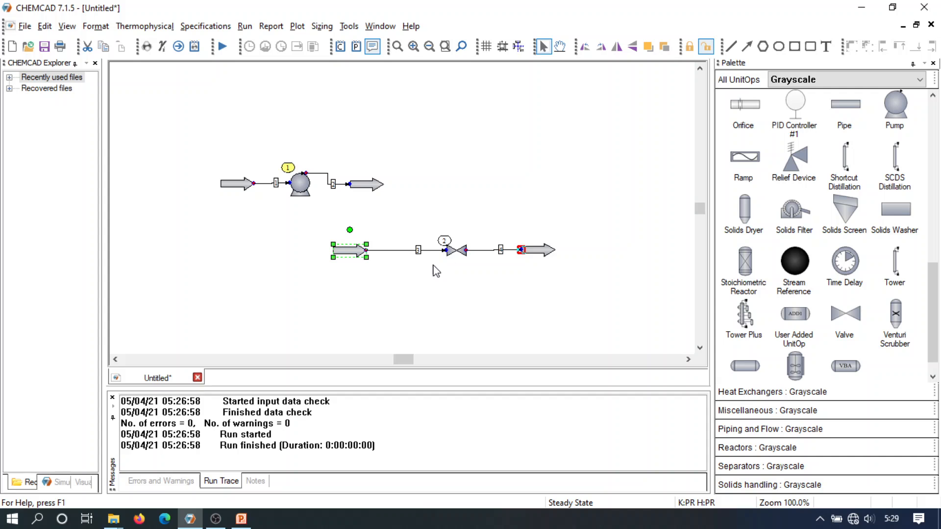
Step: Set the valve's outlet pressure to 1 bar and accept the specification
double_click(461, 252)
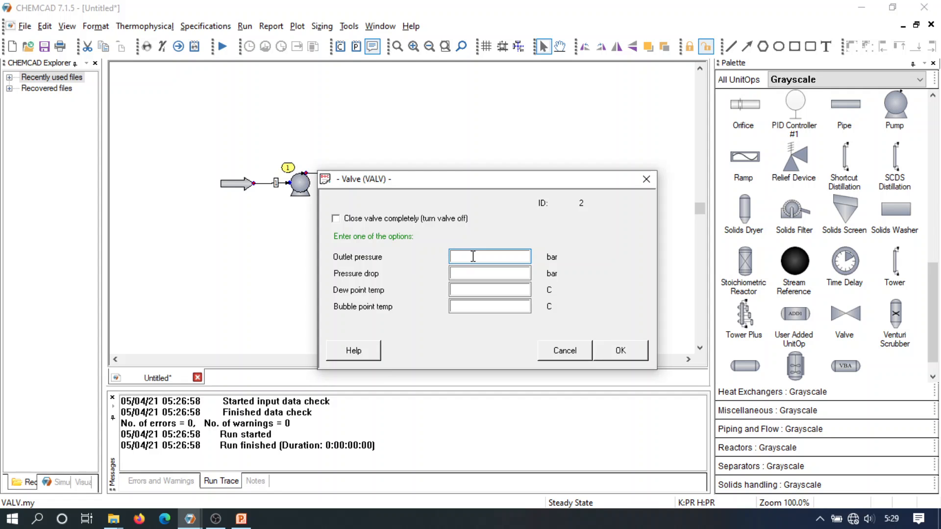
type("1")
left_click(621, 351)
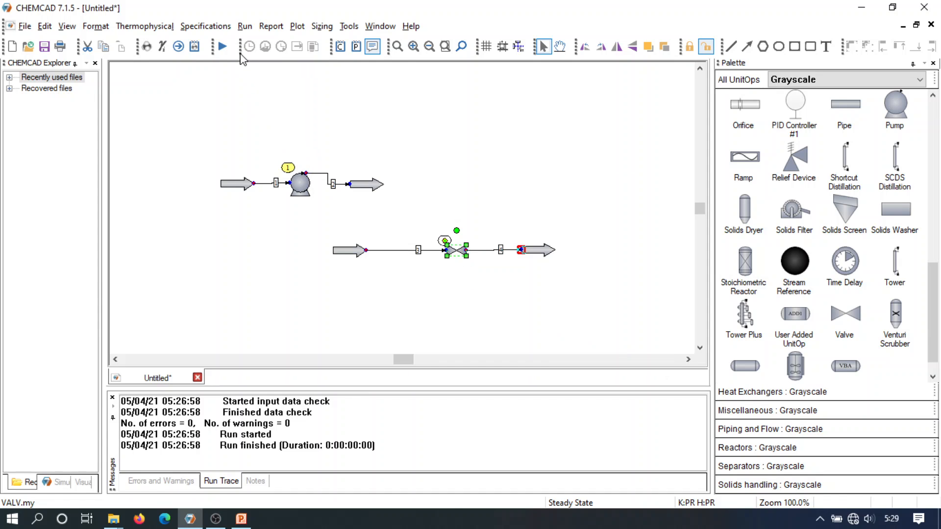
left_click(265, 270)
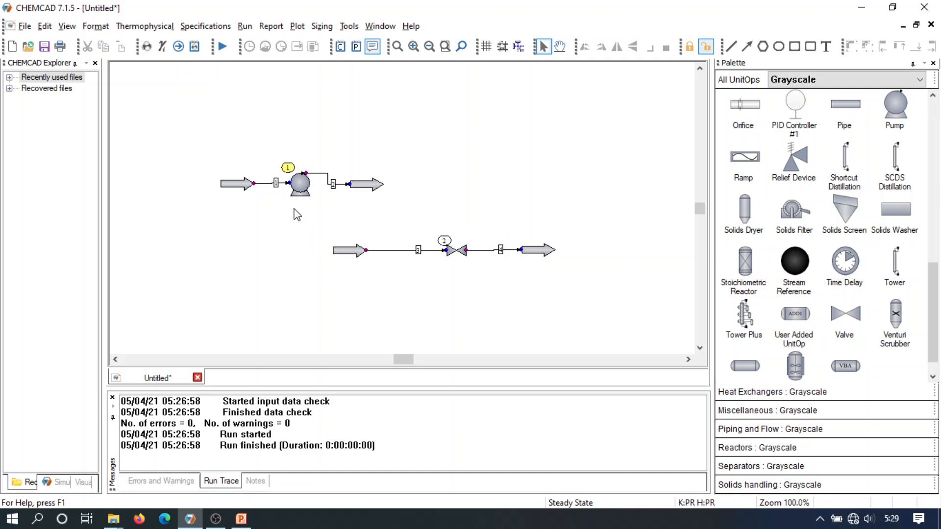
Step: Run only the selected valve line in steady state and check the properties of the valve's inlet and outlet streams
left_click_drag(297, 218, 621, 307)
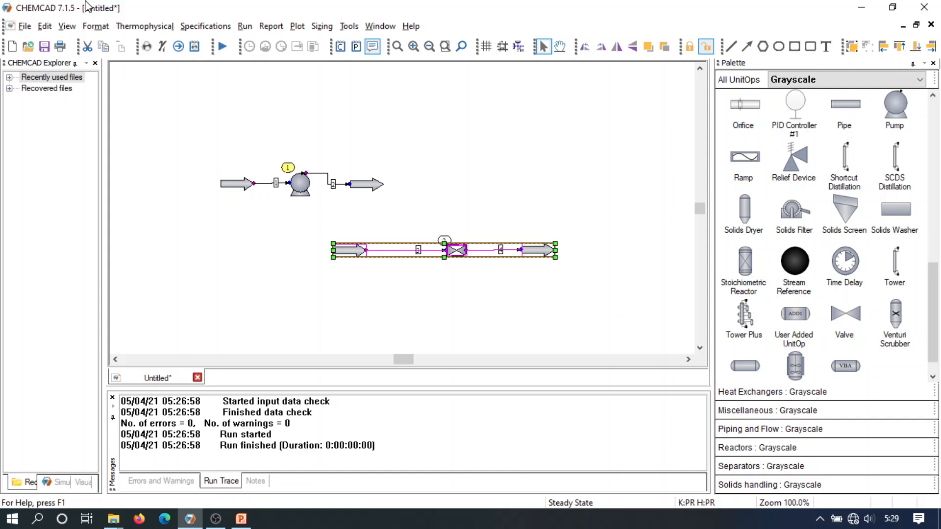
left_click(243, 29)
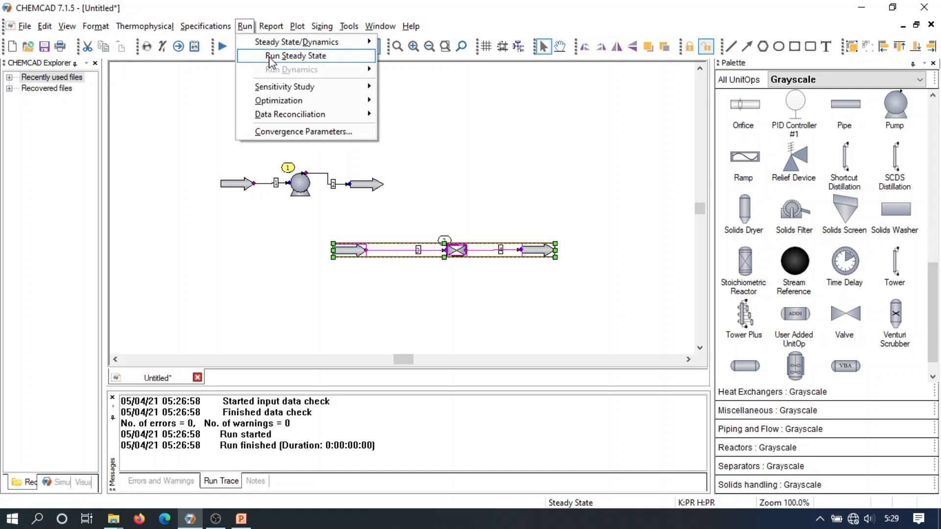
mouse_move(276, 56)
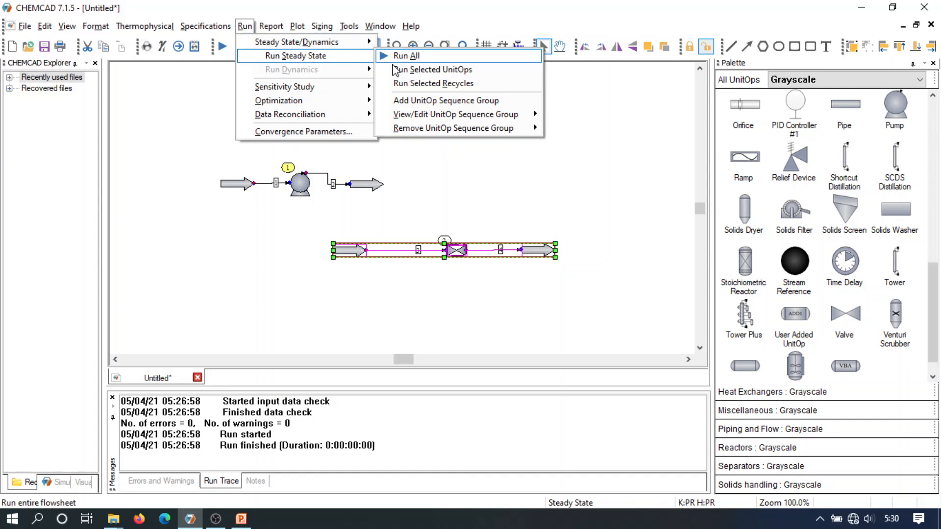
left_click(431, 73)
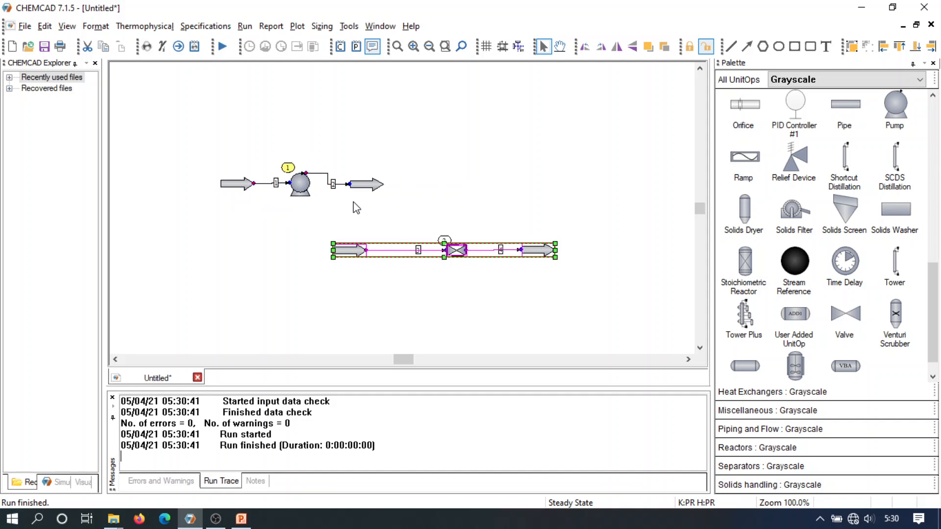
left_click(404, 283)
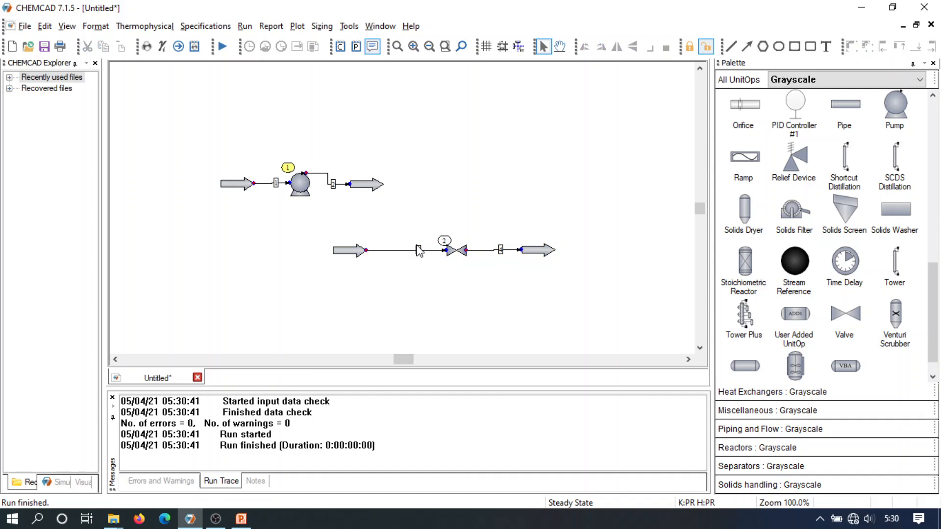
mouse_move(419, 250)
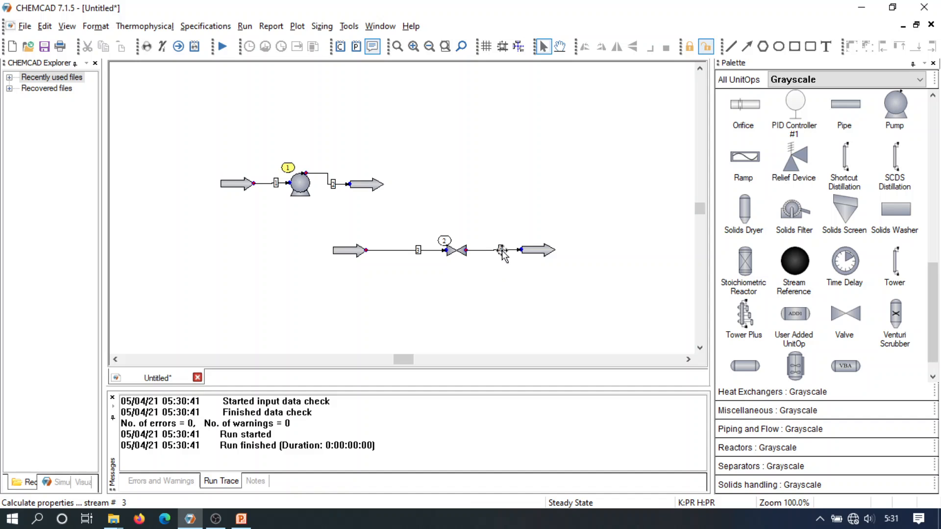
mouse_move(505, 255)
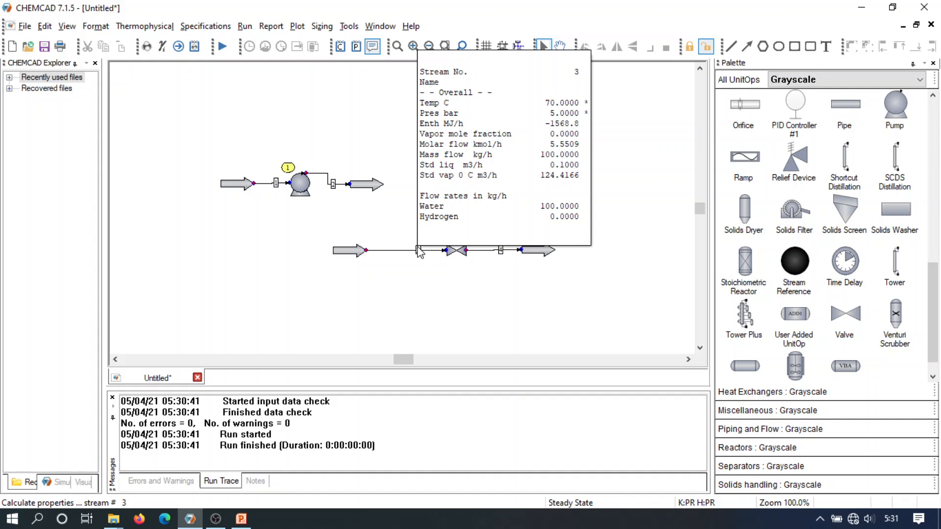
Step: Duplicate the complete feed-valve-product line and place the copy directly below the original
left_click_drag(297, 231, 593, 276)
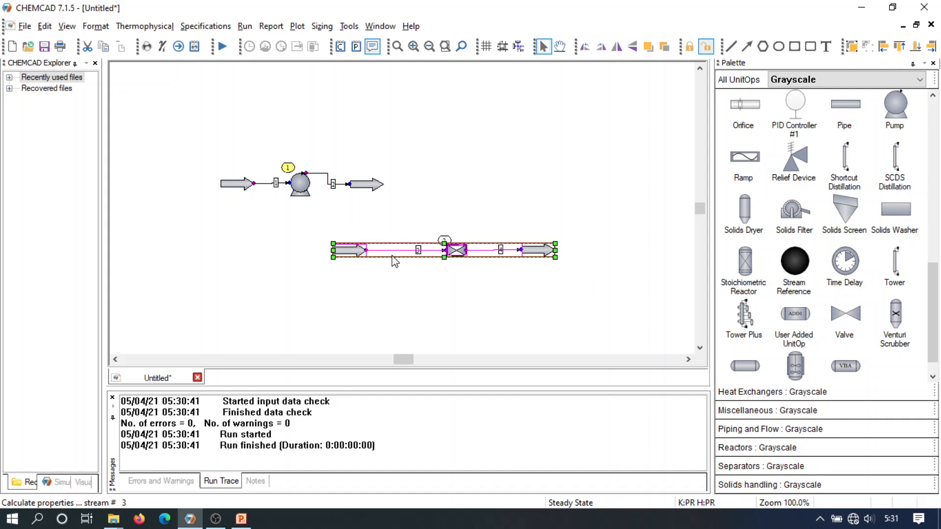
key("ctrl+c")
left_click(381, 280)
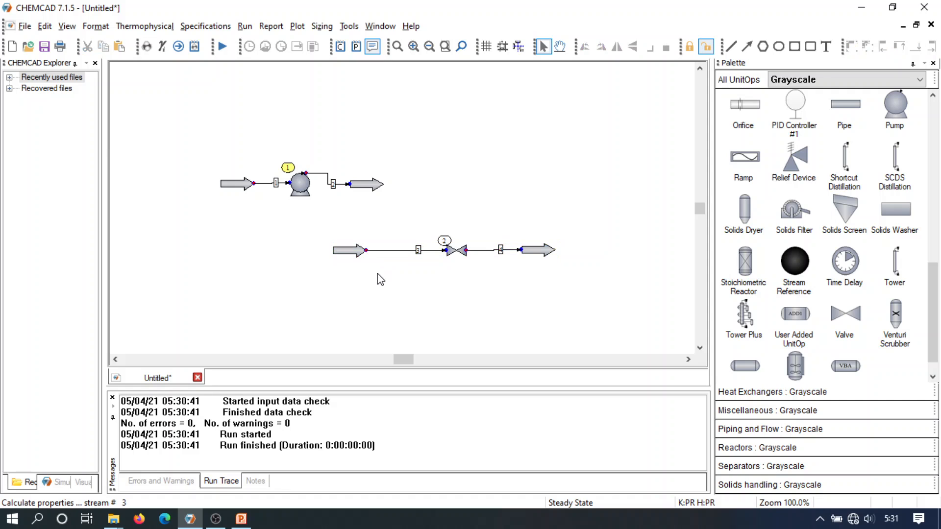
key("ctrl+v")
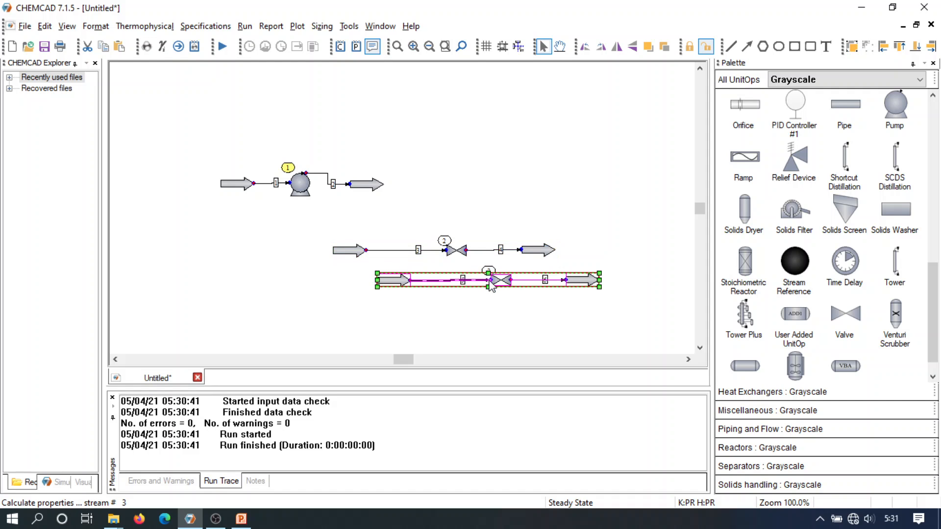
left_click_drag(507, 286, 453, 296)
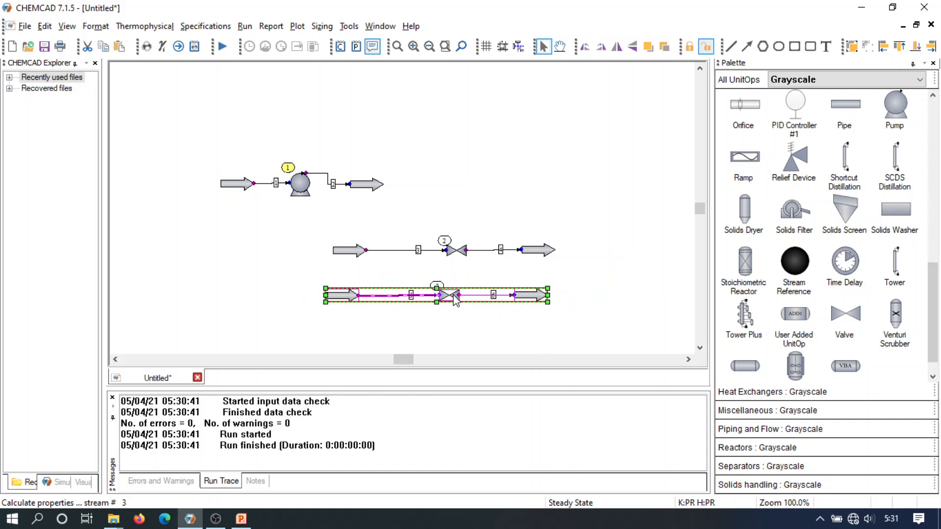
left_click(430, 338)
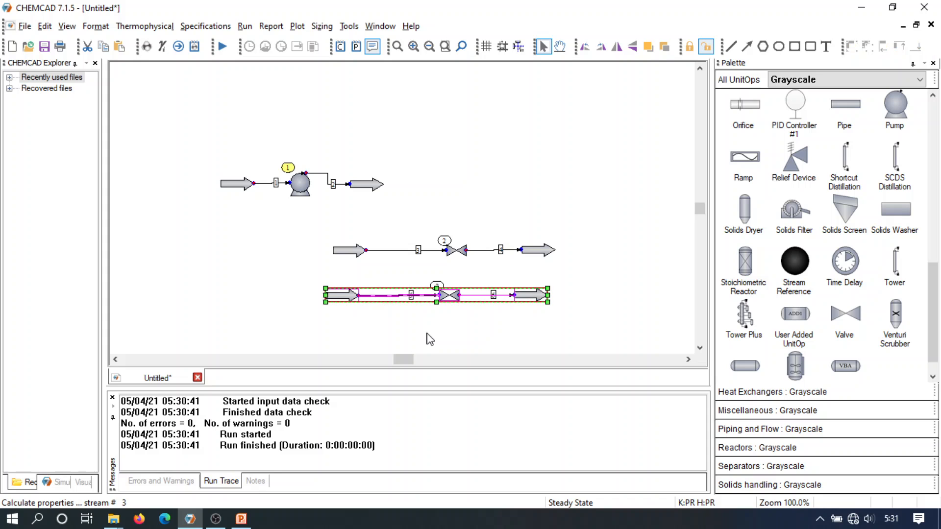
Step: Change the copied valve's feed to 0 kg/h water and 100 kg/h hydrogen, flash it and accept the stream
double_click(351, 294)
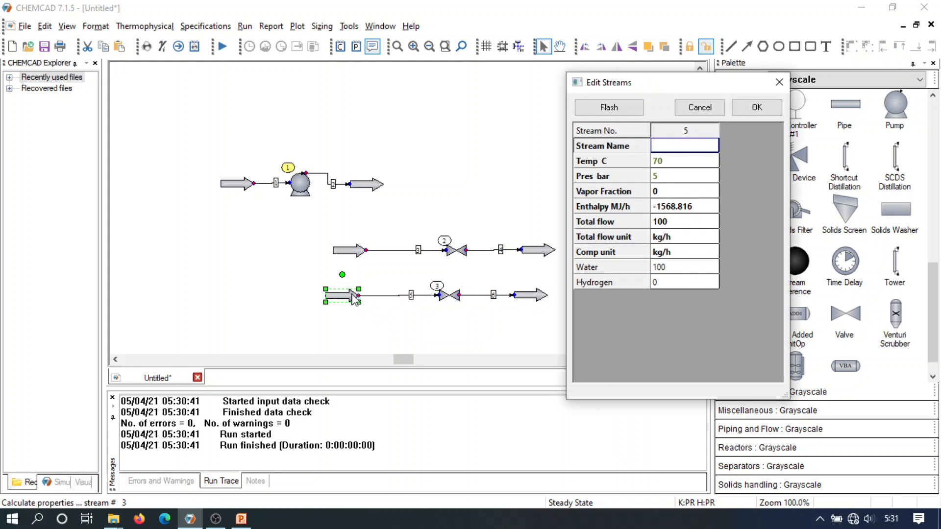
left_click(670, 267)
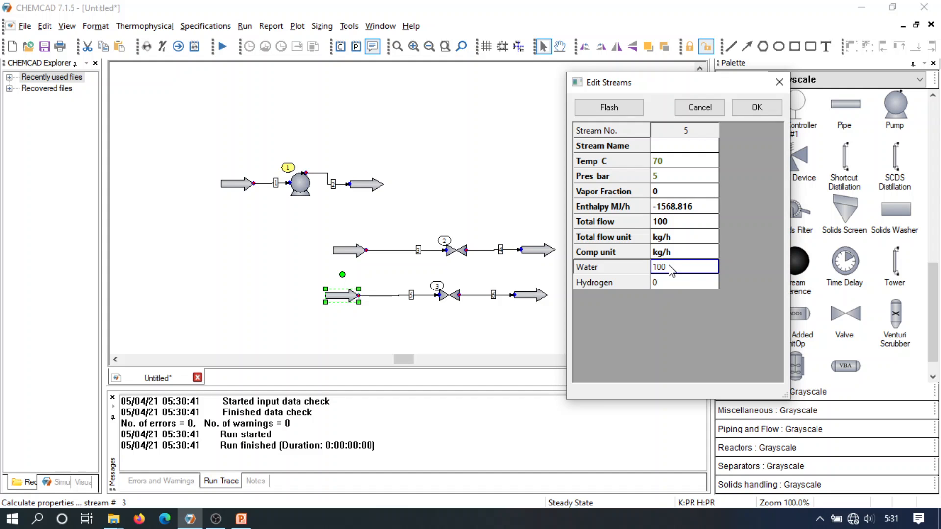
type("0")
left_click(669, 284)
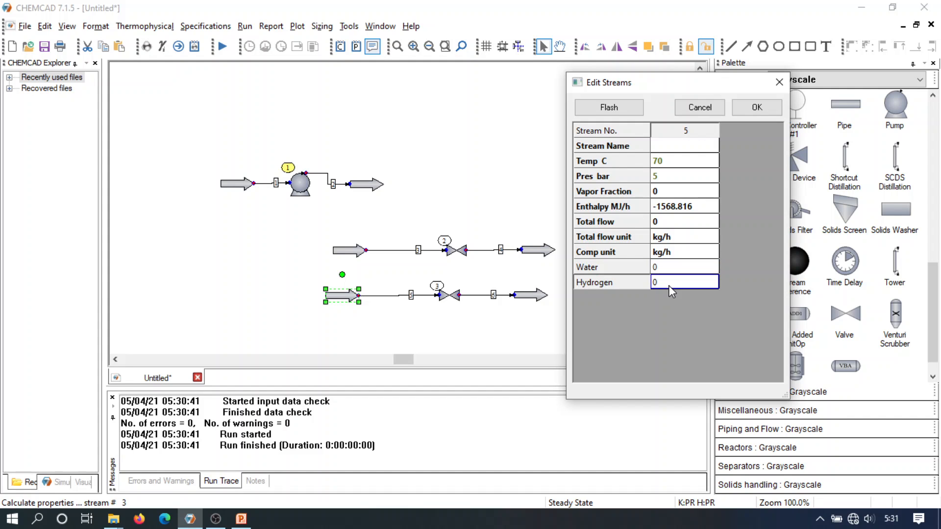
type("100")
left_click(737, 199)
left_click(618, 113)
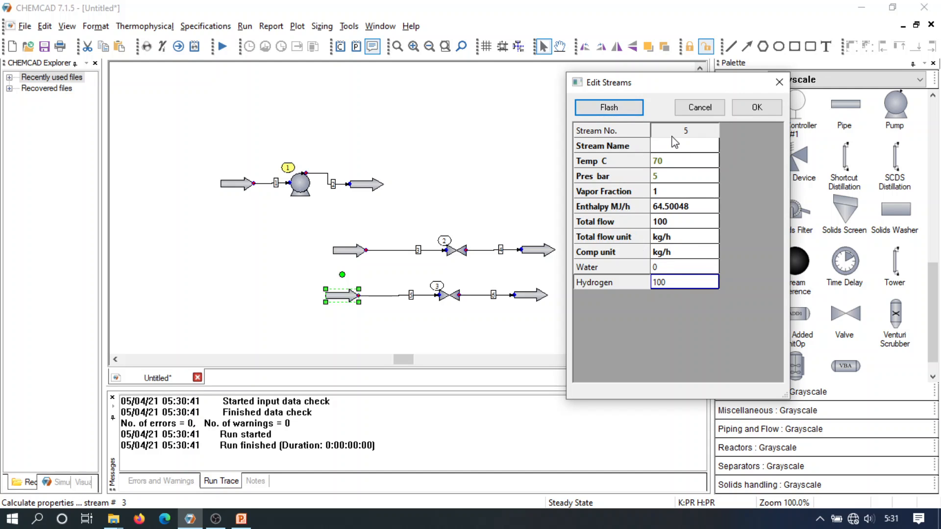
left_click(757, 108)
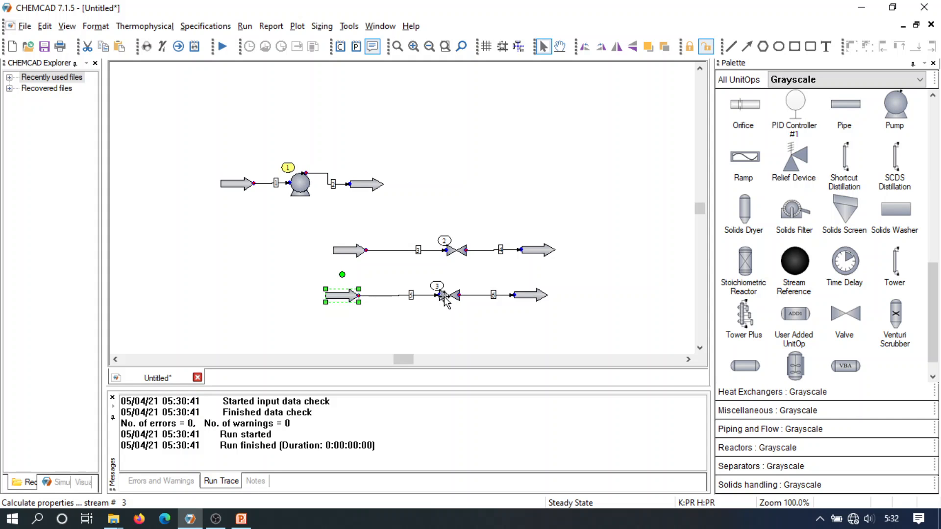
Step: Check the copied valve's outlet pressure specification and run only the copied valve line in steady state
double_click(442, 294)
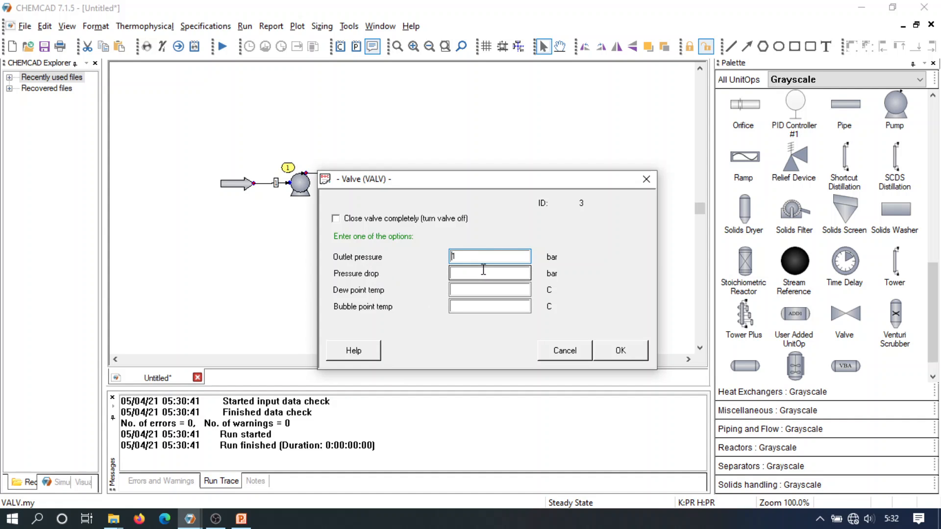
left_click(646, 179)
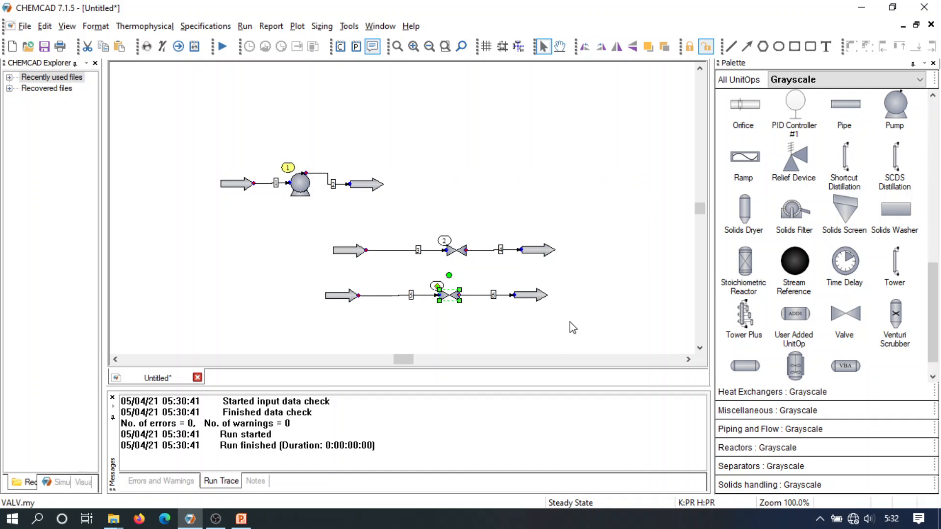
left_click_drag(570, 321, 281, 271)
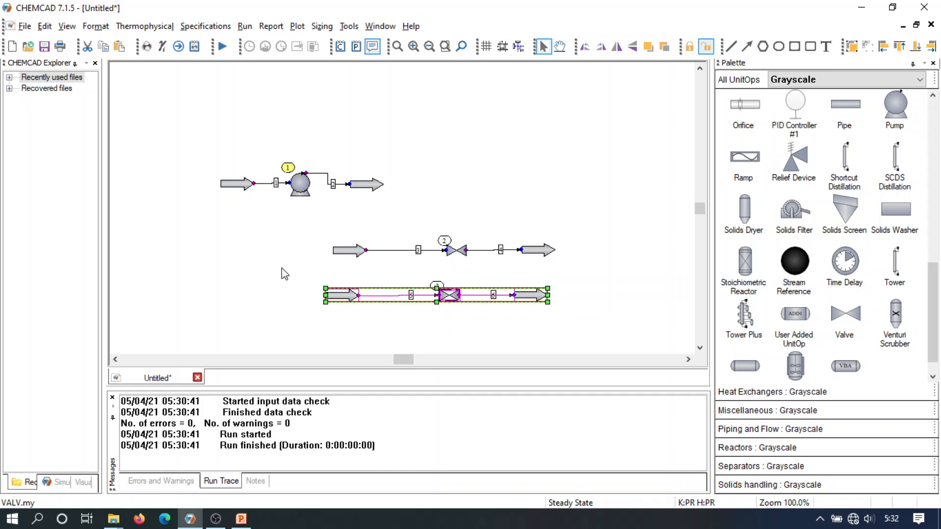
left_click(243, 26)
mouse_move(274, 56)
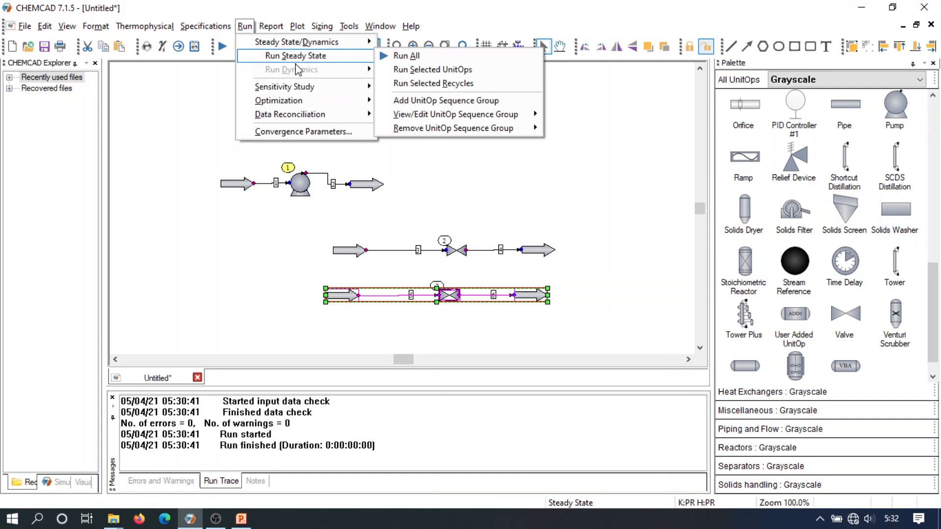
left_click(422, 70)
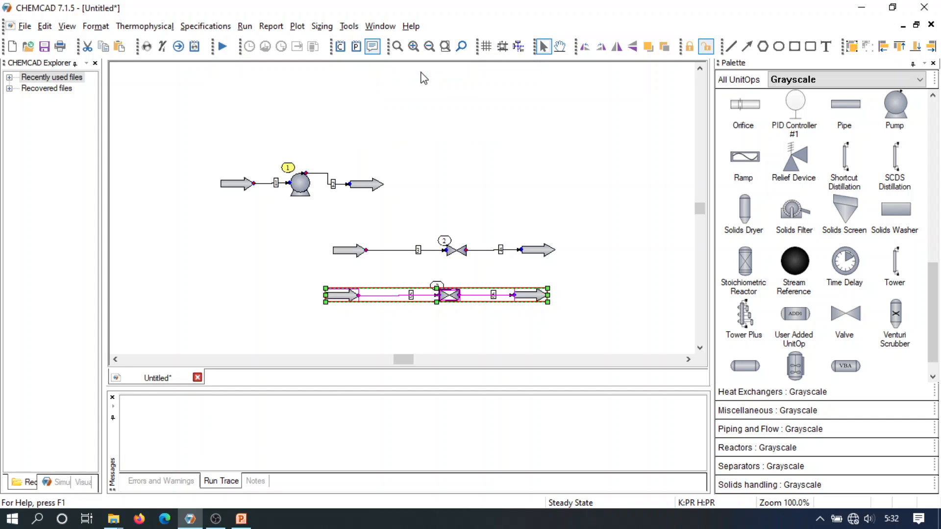
Step: Examine the properties of the hydrogen streams entering and leaving the copied valve
left_click(438, 342)
mouse_move(411, 296)
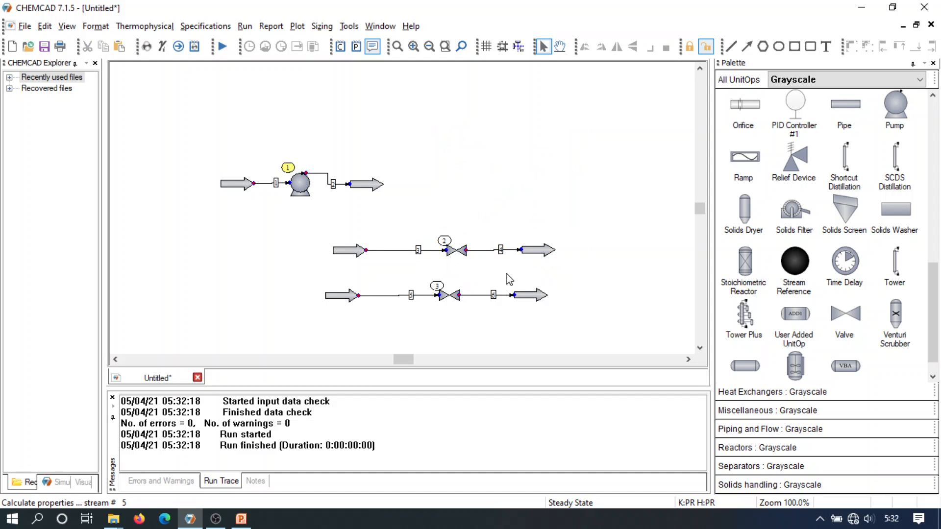
mouse_move(494, 296)
Step: Place a compressor and an expander side by side in the empty area below the two valve lines
left_click(700, 348)
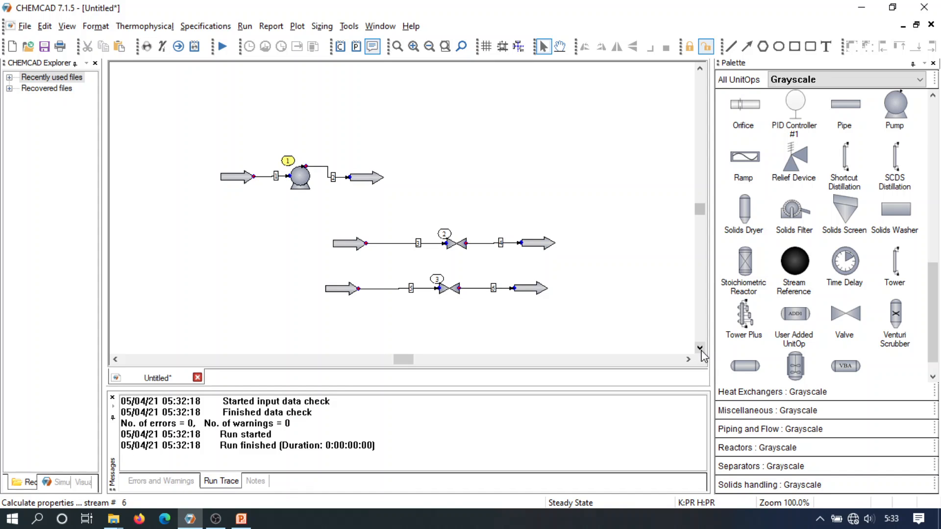
left_click(700, 348)
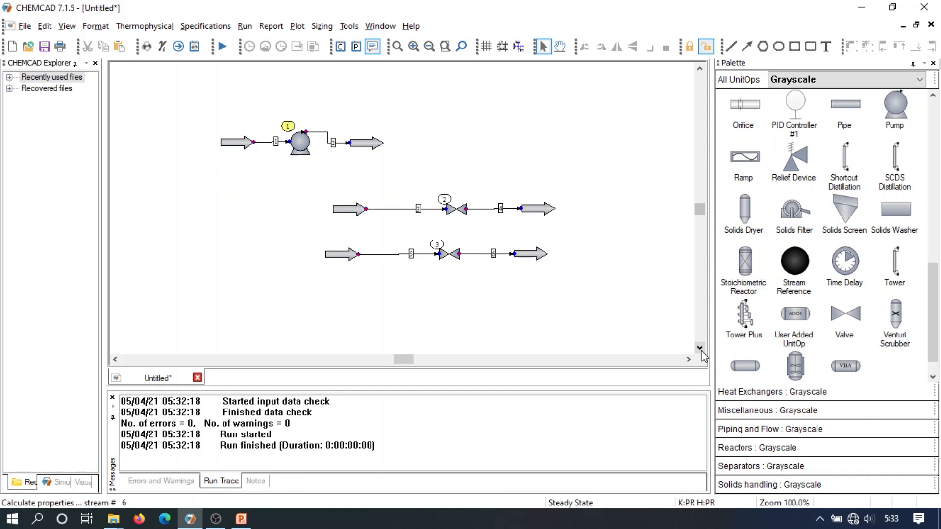
left_click(700, 348)
left_click(700, 348)
left_click(700, 348)
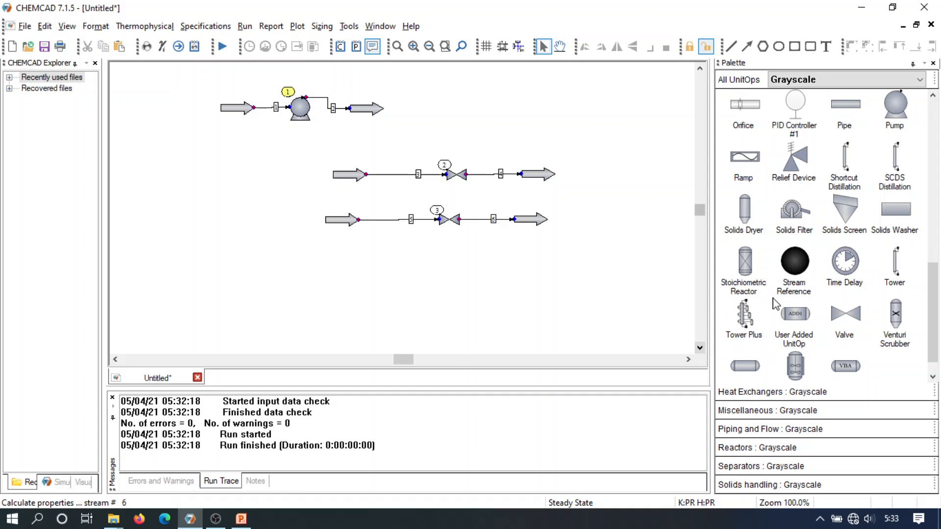
left_click_drag(936, 296, 939, 309)
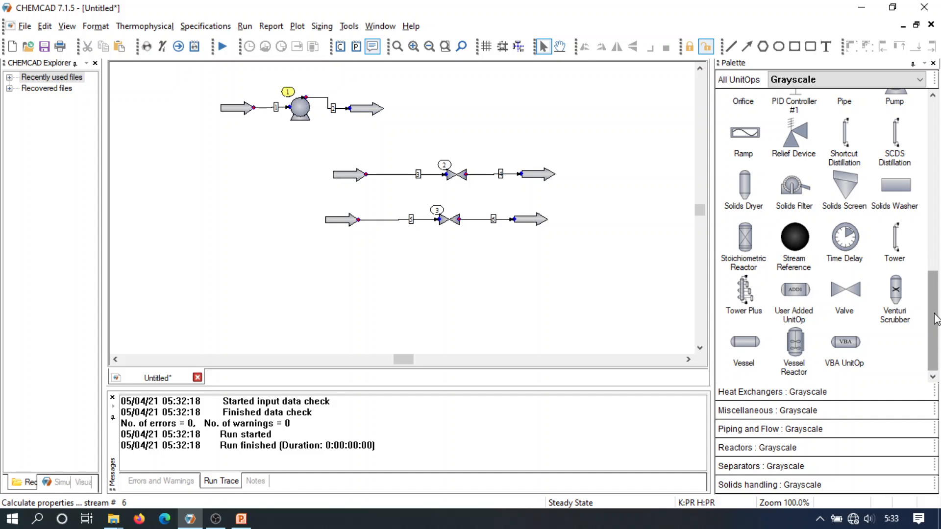
left_click_drag(937, 318, 938, 235)
scroll(854, 159, "up", 3)
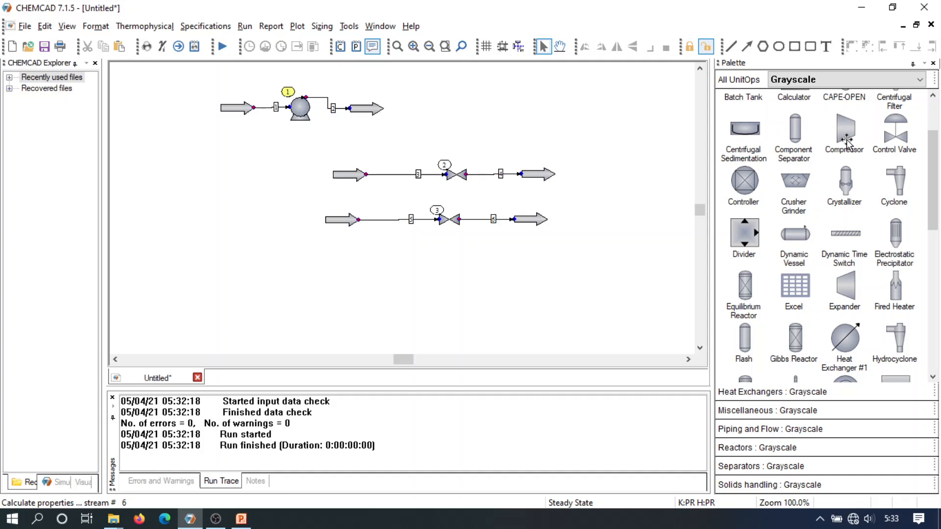
left_click(844, 147)
left_click(259, 276)
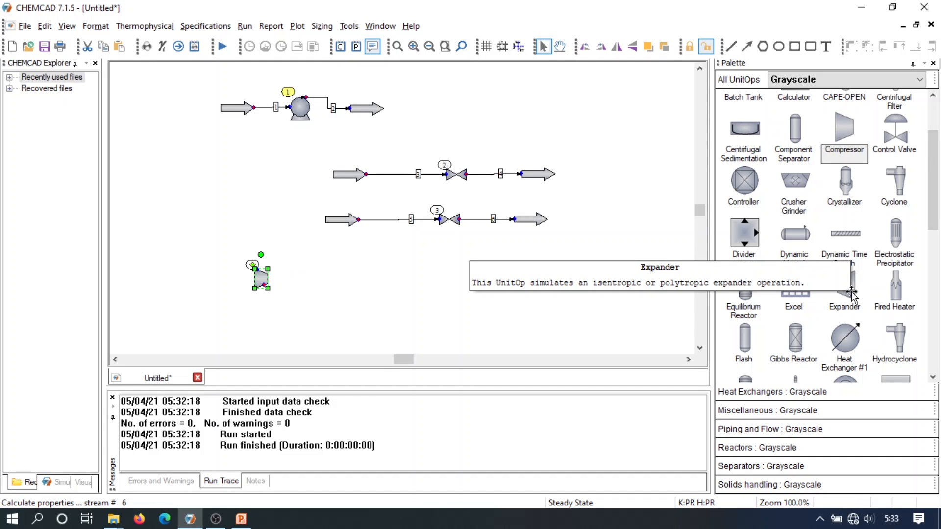
left_click(846, 289)
left_click(472, 279)
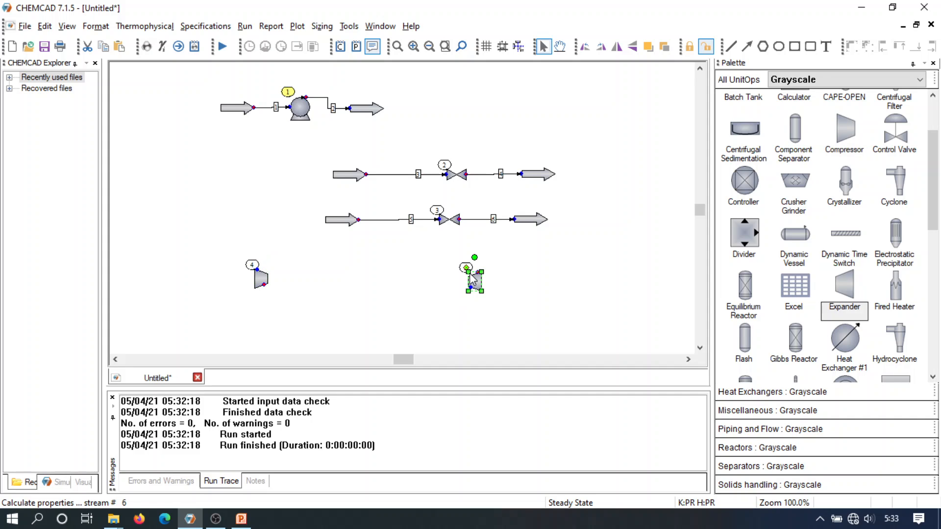
Step: Add a feed before the compressor and a product after it
scroll(824, 235, "up", 2)
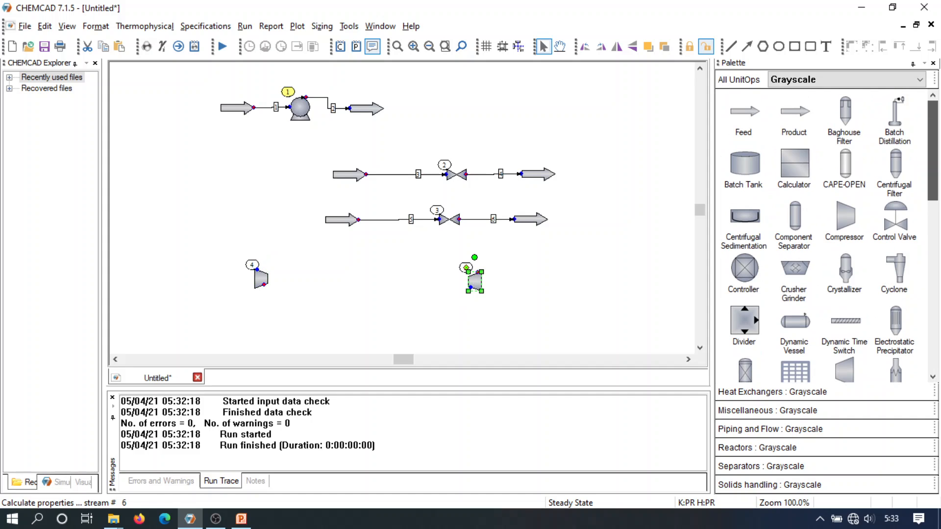
left_click(743, 117)
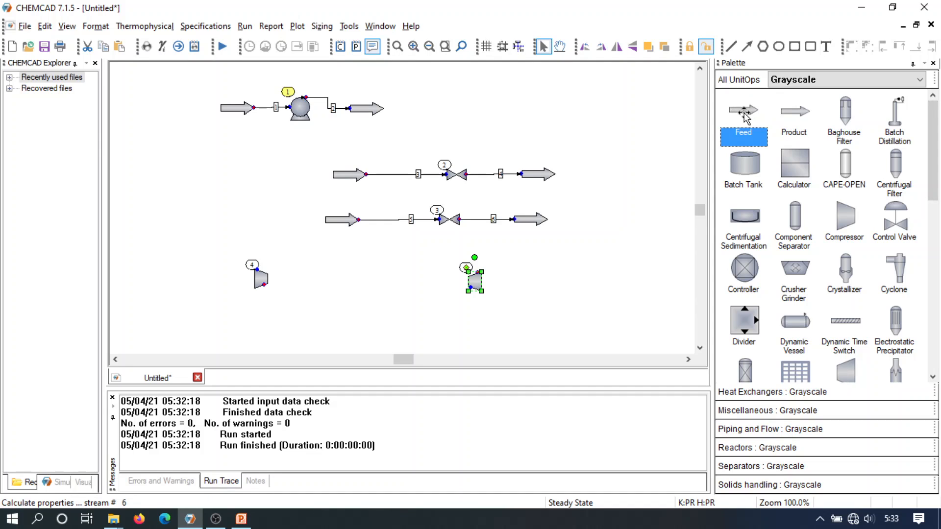
left_click(162, 270)
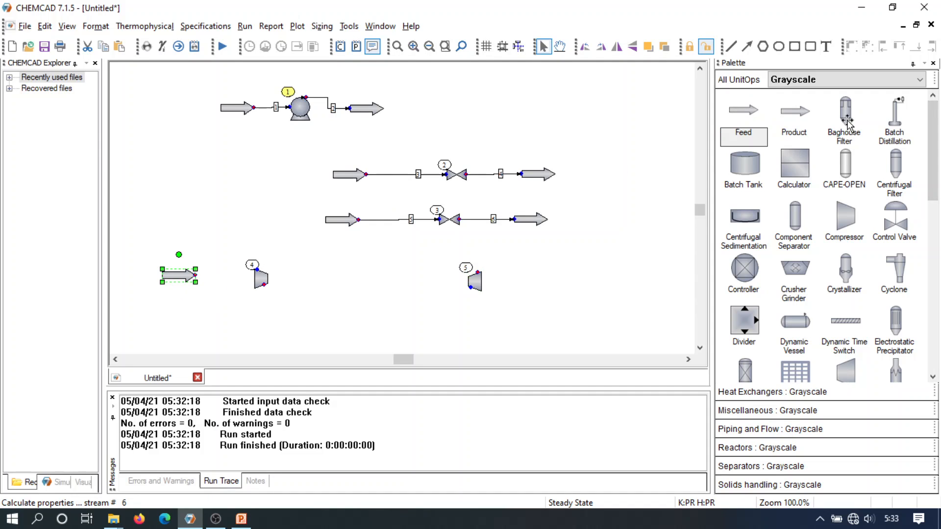
left_click(795, 113)
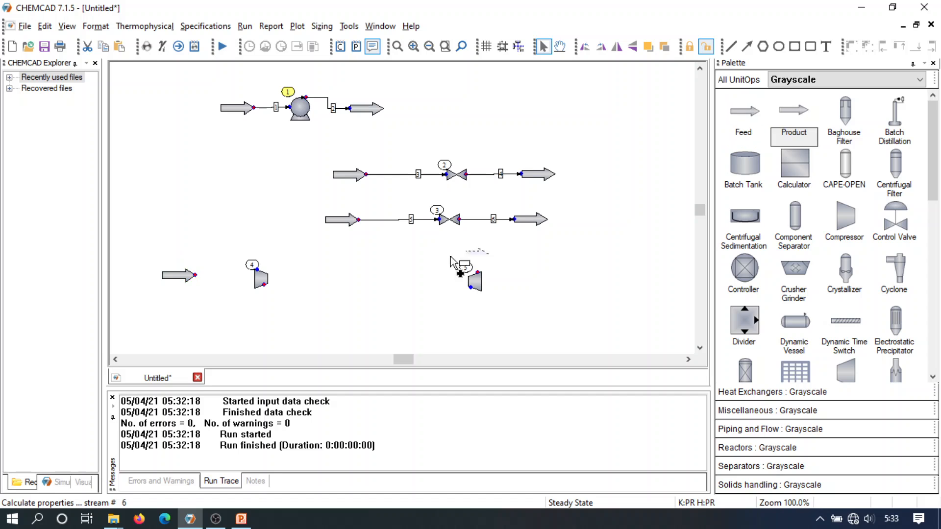
left_click(331, 291)
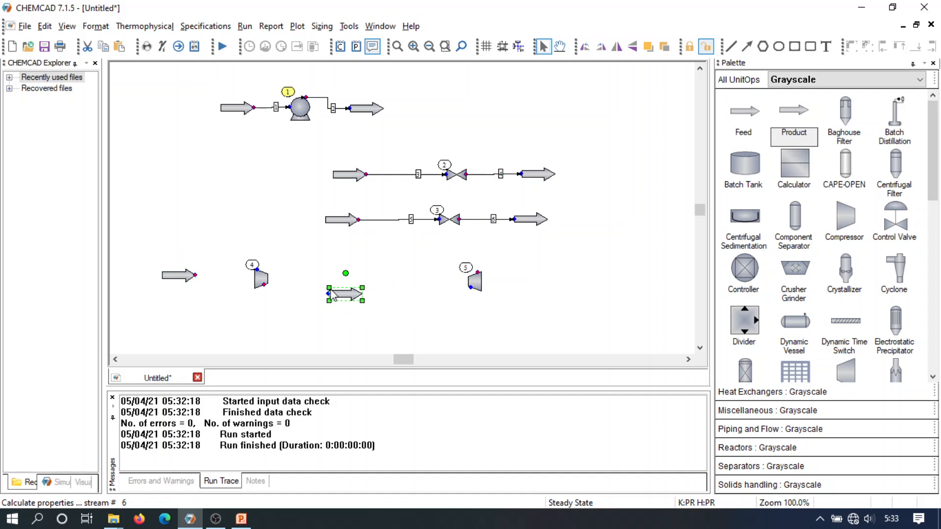
Step: Move the expander farther from the compressor's product, and add a feed before it and a product after it
left_click(483, 282)
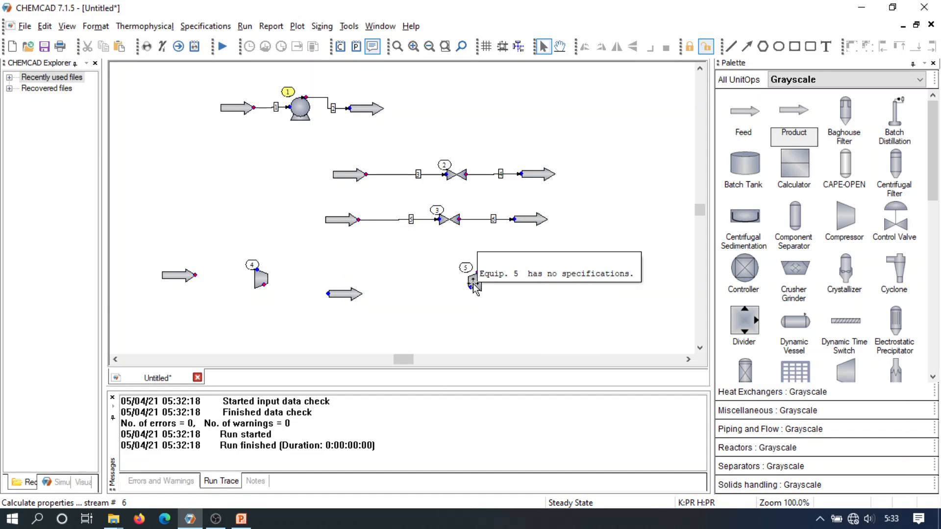
left_click_drag(474, 283, 583, 290)
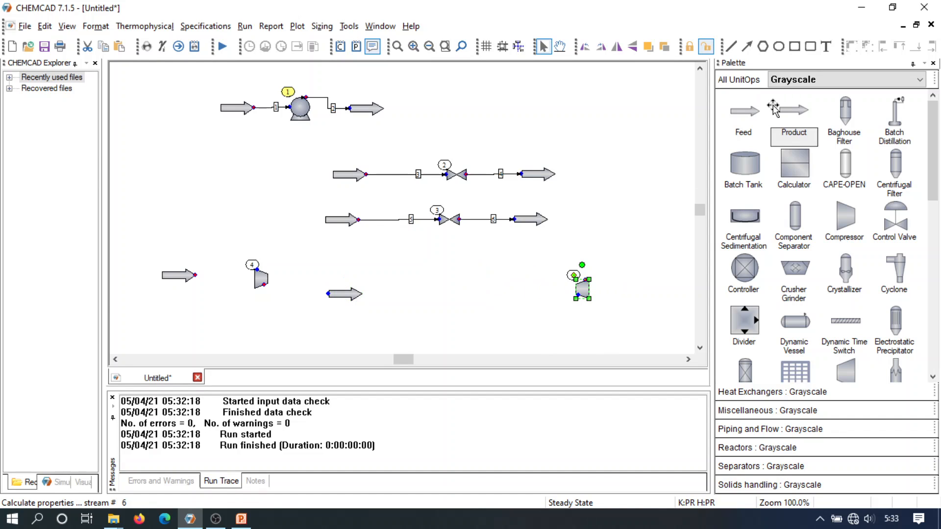
left_click(743, 111)
left_click(484, 293)
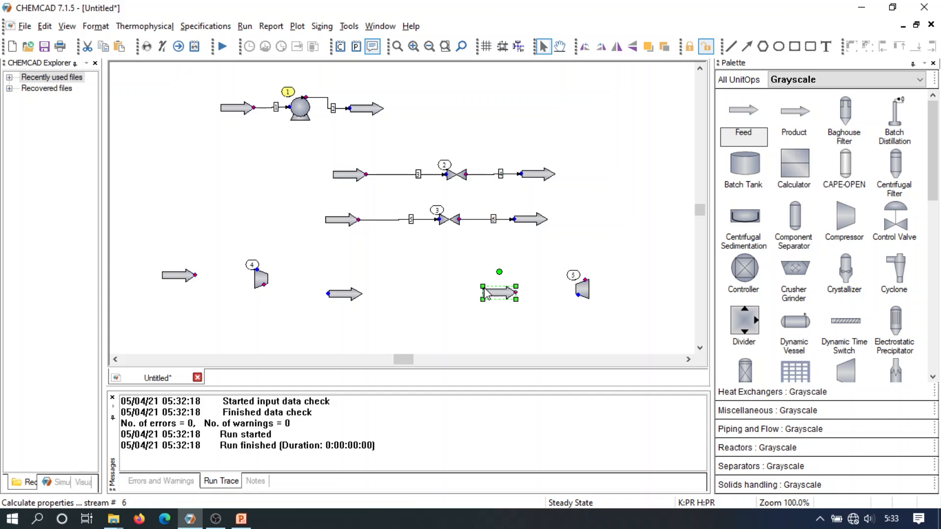
left_click(796, 112)
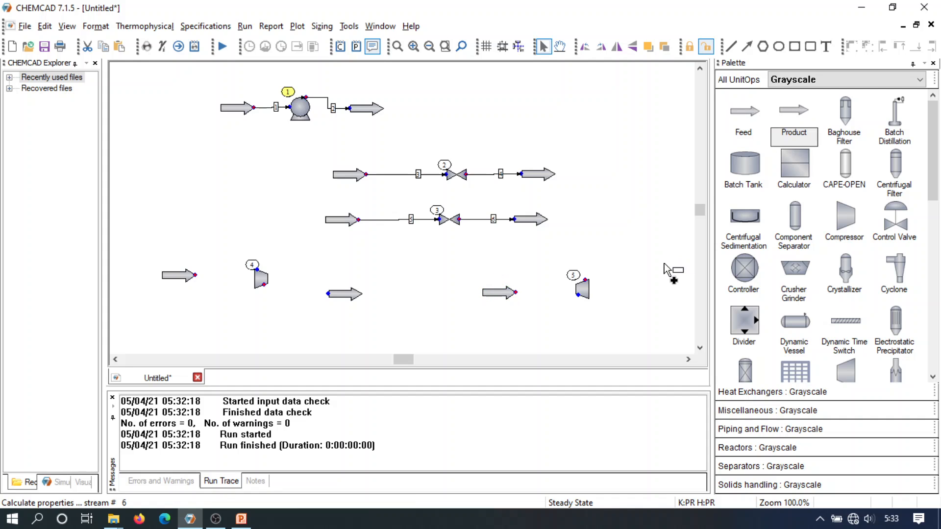
left_click(644, 292)
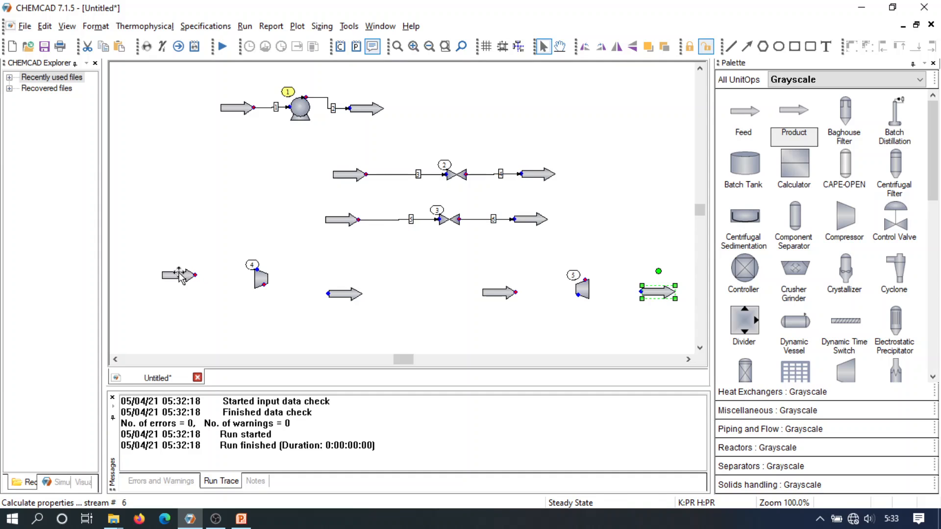
Step: Raise the compressor's feed above its inlet and connect streams from feed to compressor and from compressor to product
left_click_drag(180, 276, 189, 251)
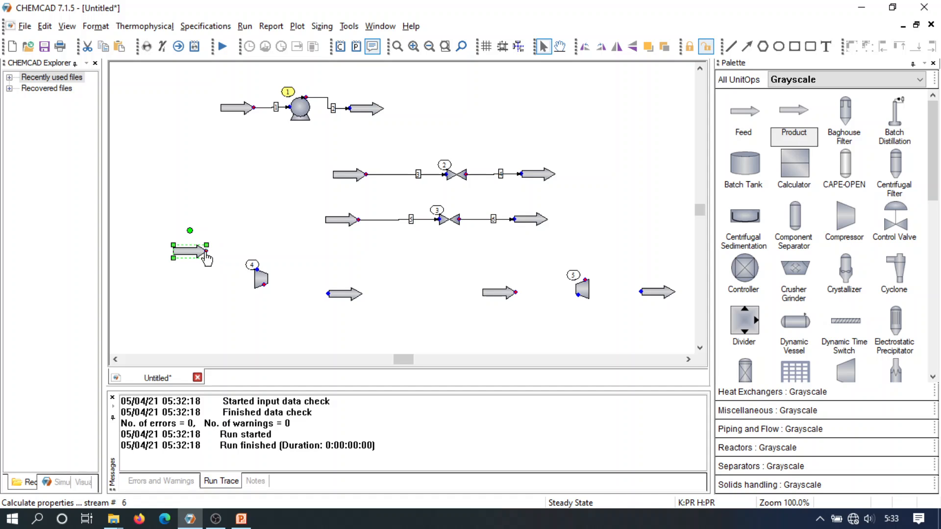
left_click(206, 252)
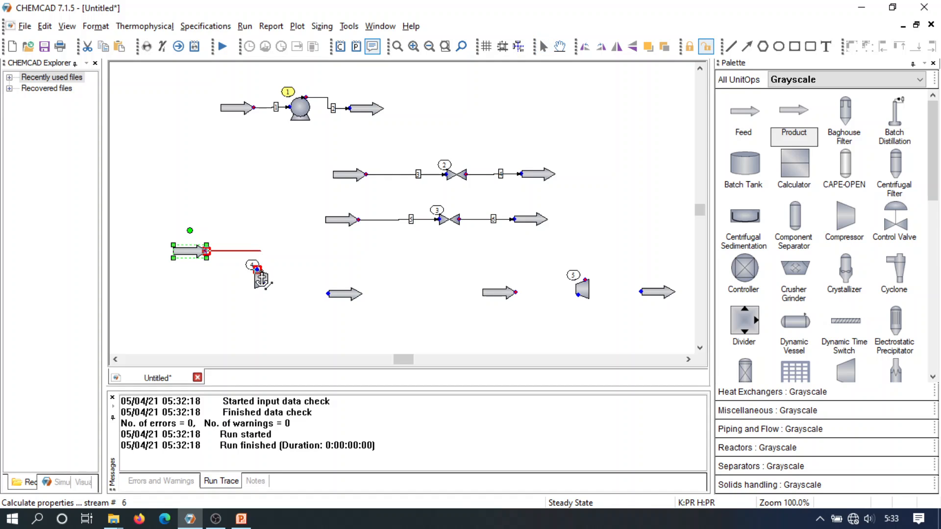
left_click(259, 271)
left_click(264, 285)
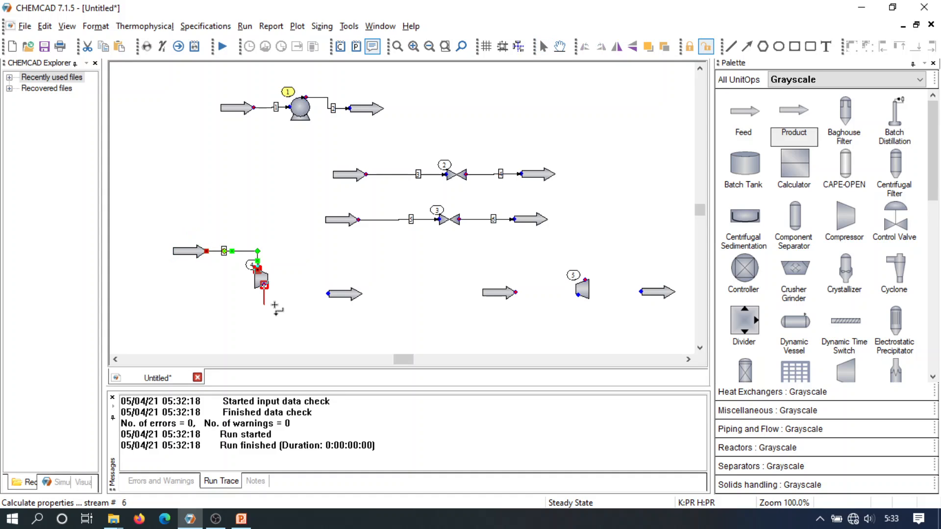
left_click(329, 294)
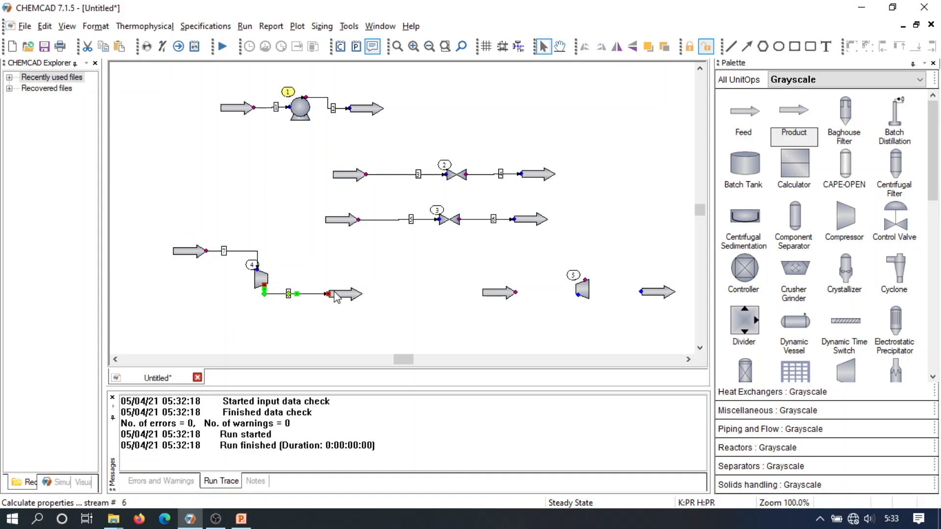
Step: Connect streams from the lower feed to the expander's inlet and from the expander's outlet to its product
left_click(516, 293)
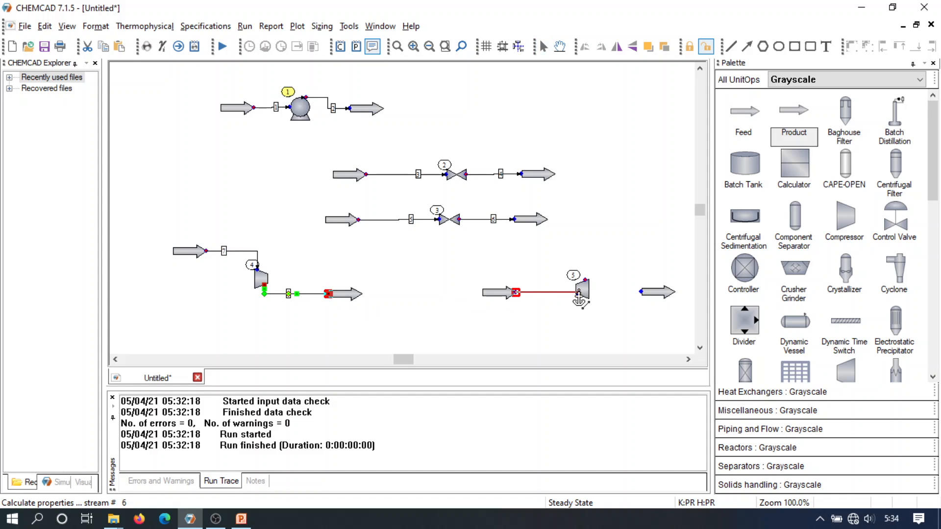
left_click(579, 294)
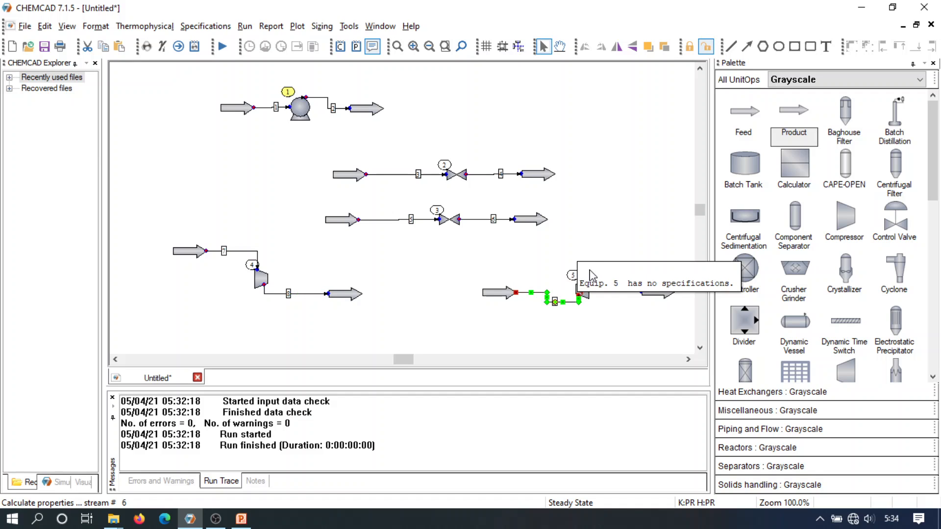
left_click(585, 280)
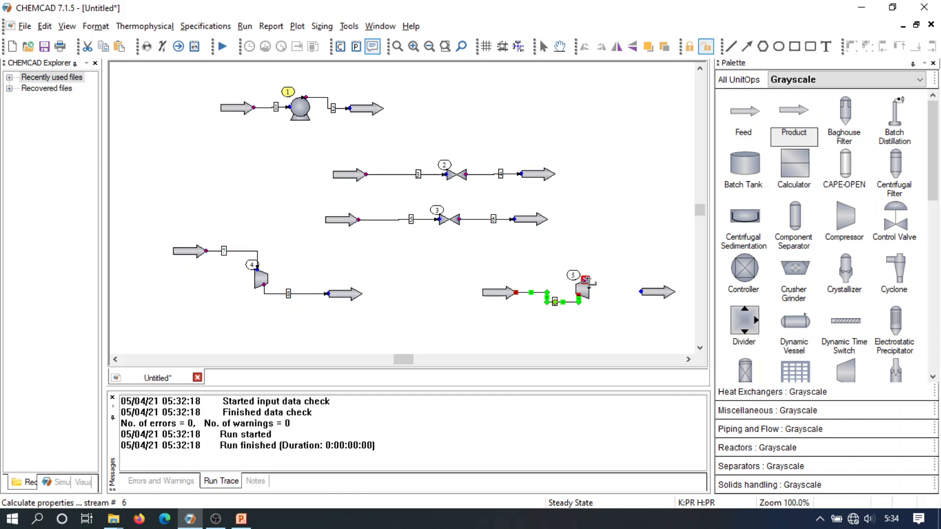
left_click(641, 293)
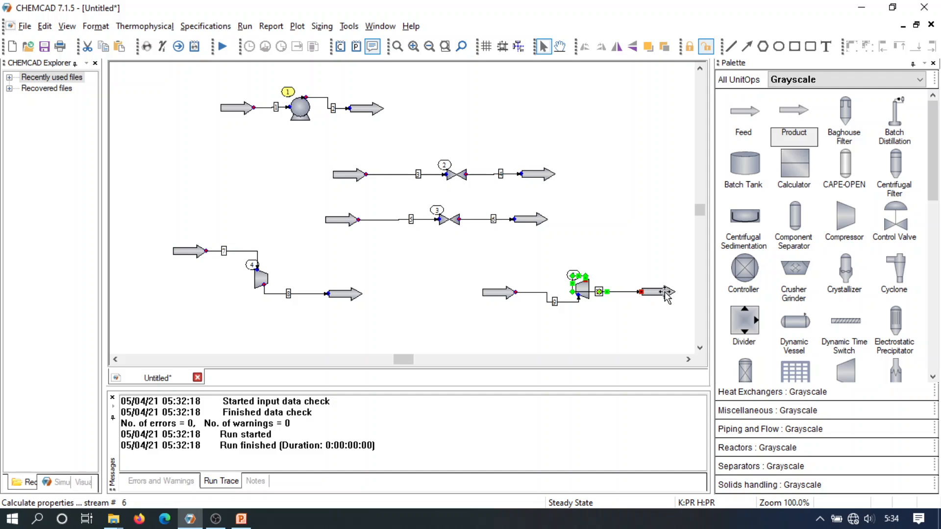
Step: Raise the expander's product above its outlet and lower the expander's feed below its inlet
left_click_drag(665, 296, 662, 258)
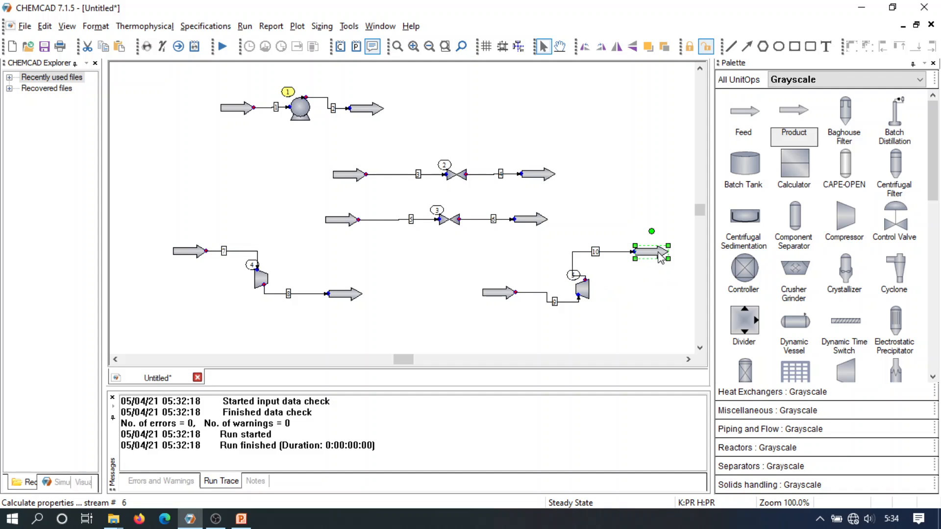
left_click_drag(508, 294, 508, 308)
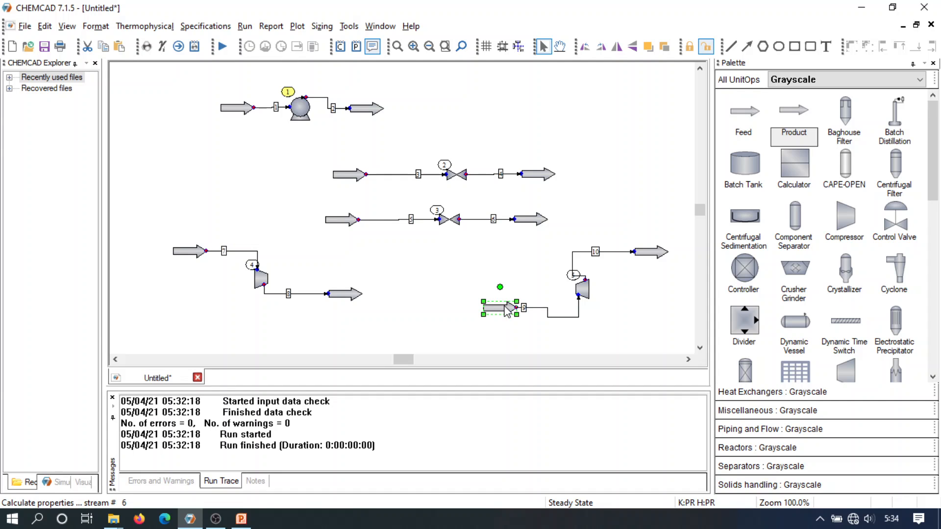
left_click_drag(505, 303, 505, 309)
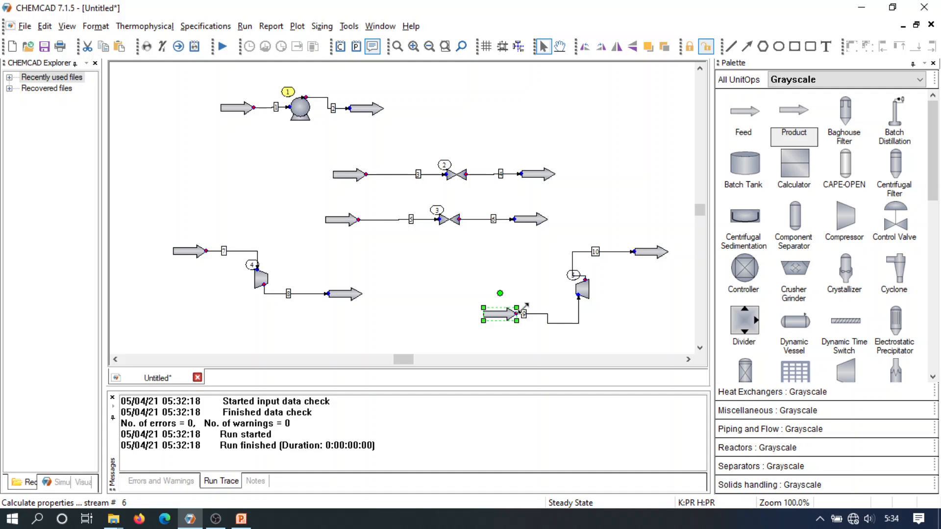
Step: Straighten the expander's inlet and outlet streams so each runs with a single bend
left_click(557, 323)
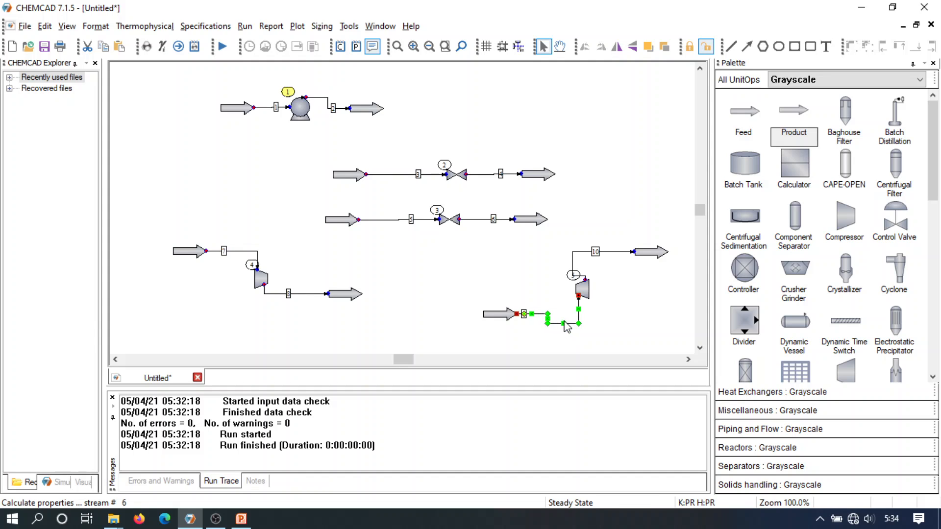
mouse_move(564, 323)
left_click_drag(567, 318, 568, 321)
left_click(563, 326)
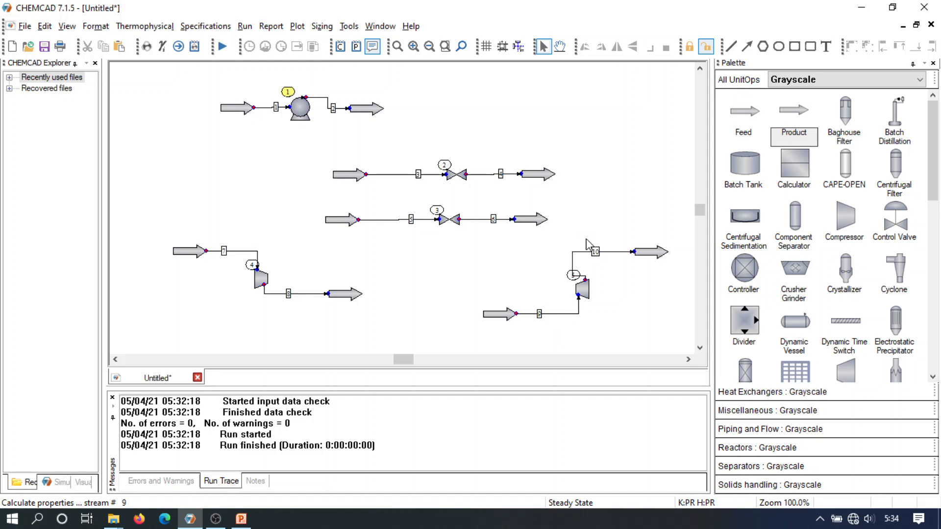
mouse_move(586, 250)
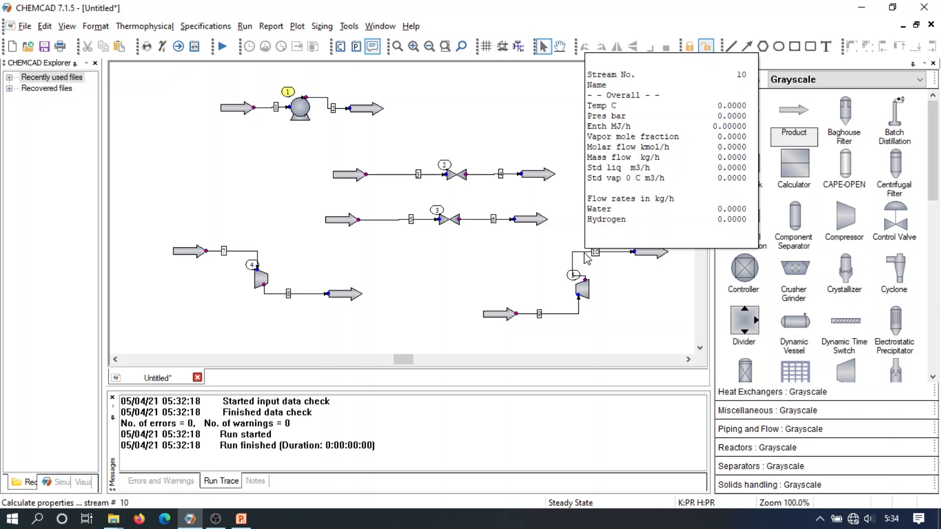
left_click(573, 272)
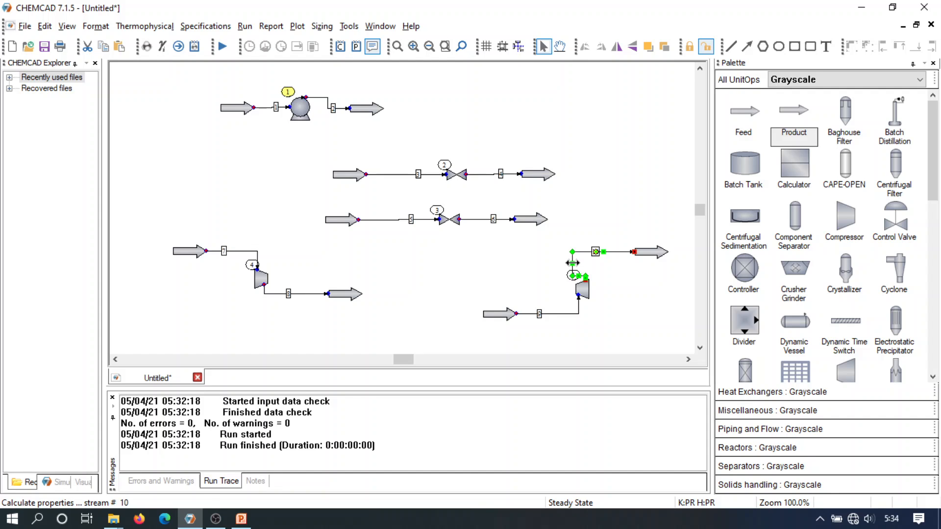
mouse_move(573, 263)
left_mouse_down()
mouse_move(594, 264)
mouse_move(587, 269)
left_mouse_up()
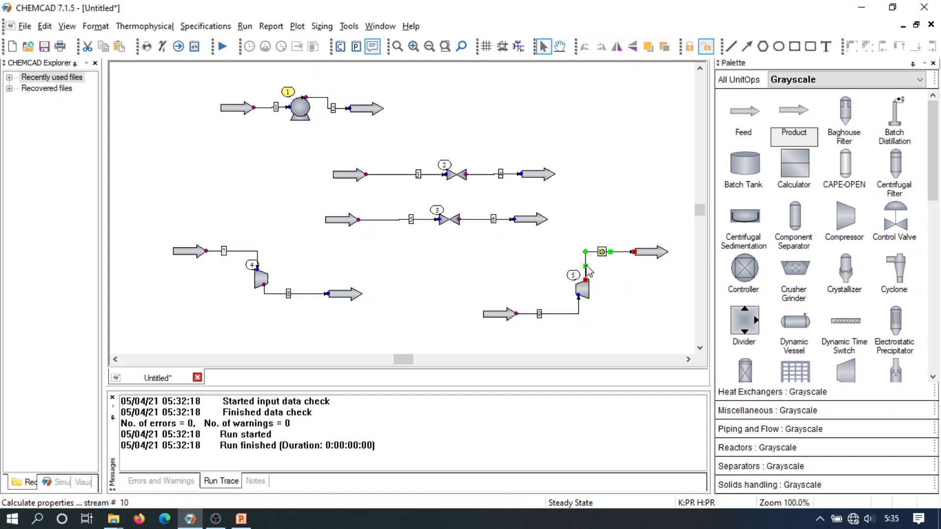
left_click(641, 312)
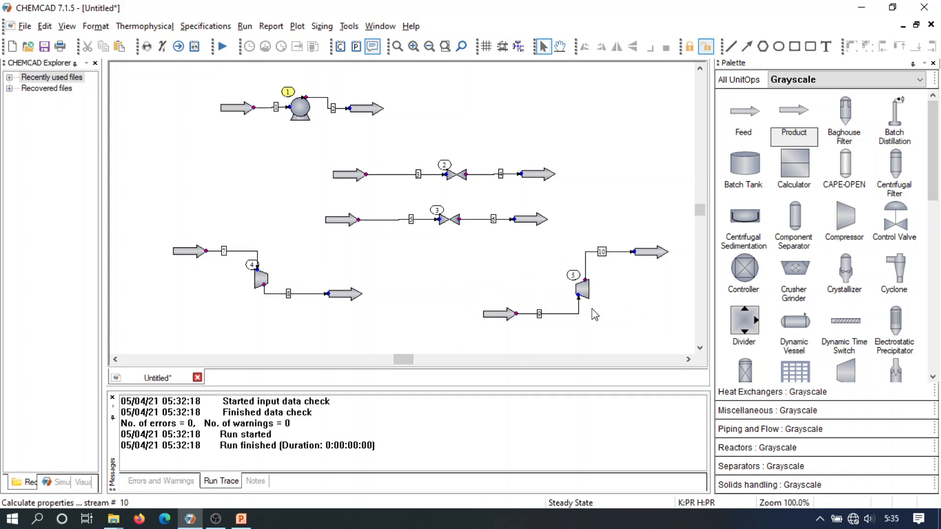
Step: Define the compressor's feed as 100 kg/h hydrogen at 70 °C and 5 bar, and flash the stream
mouse_move(283, 295)
double_click(197, 253)
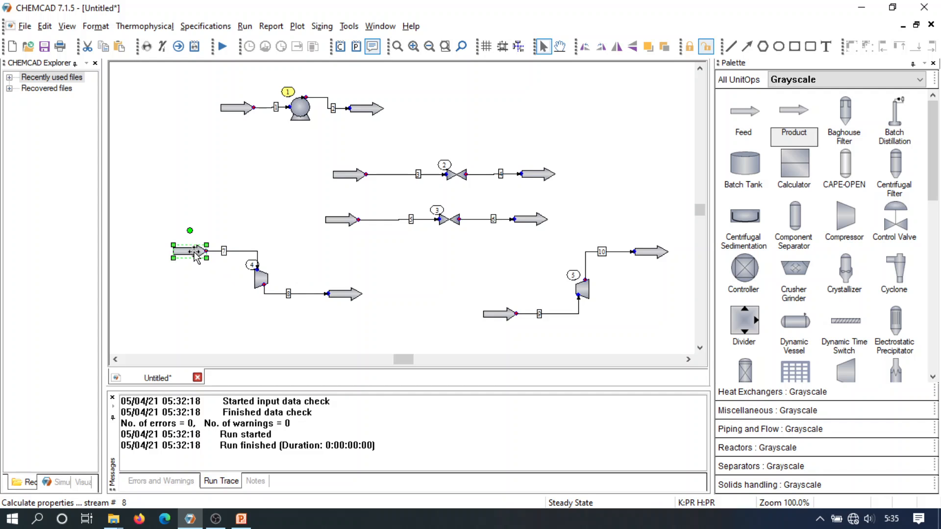
left_click(668, 163)
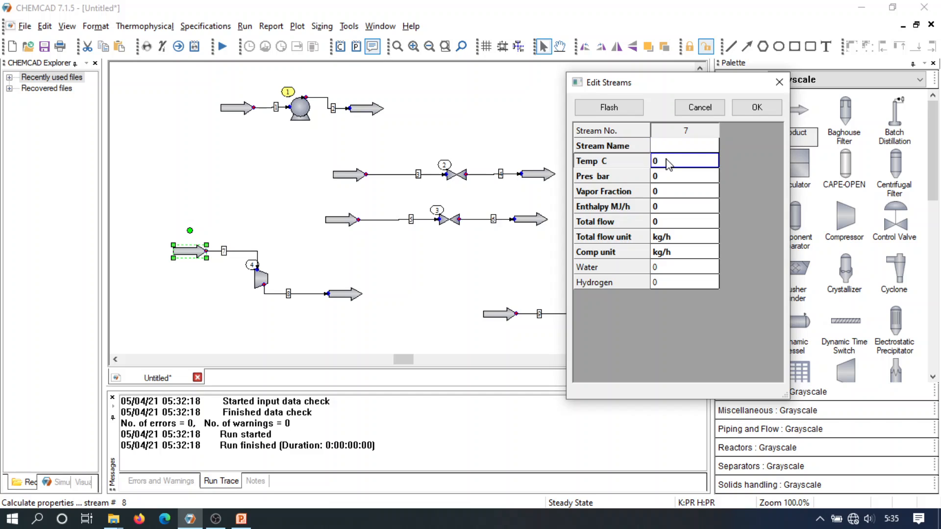
type("70")
key("Tab")
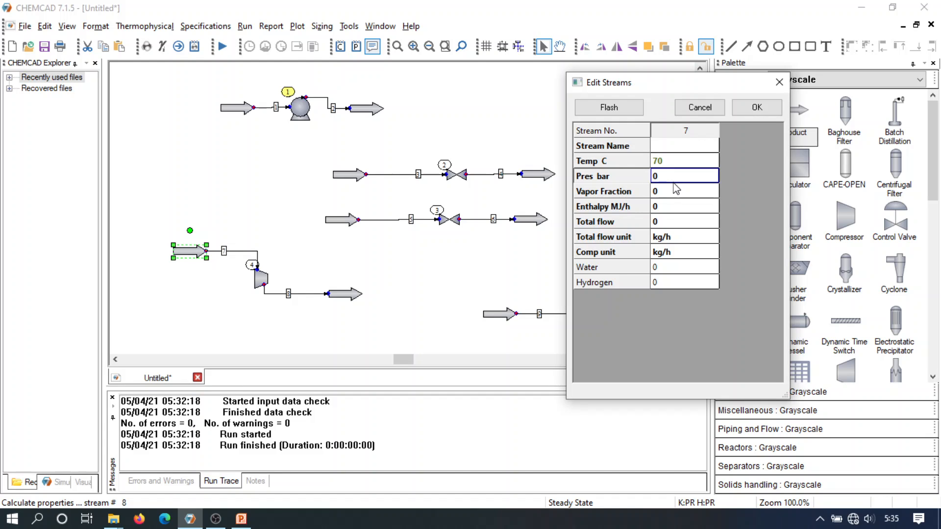
type("5")
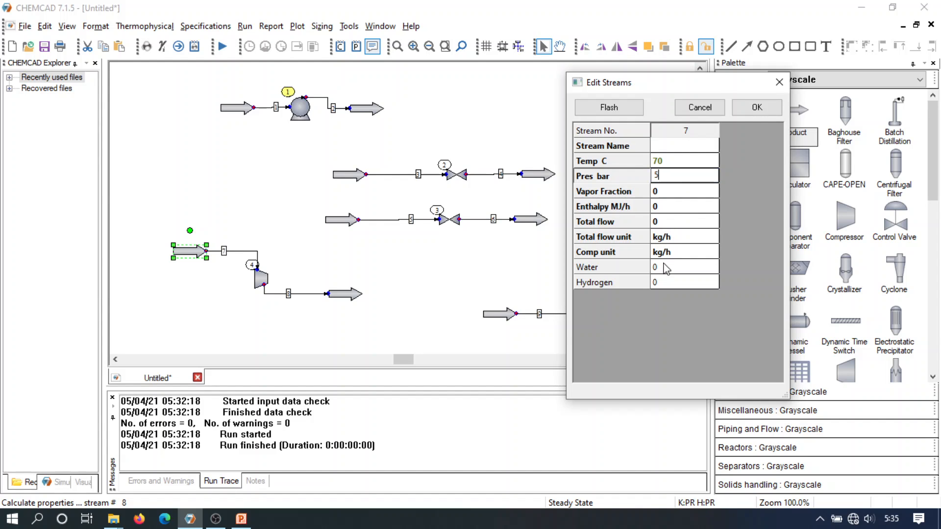
left_click(660, 283)
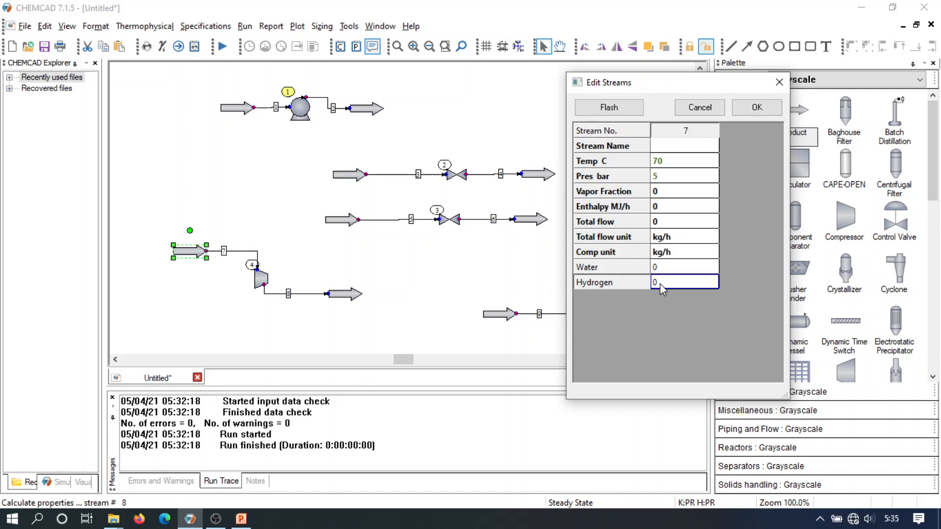
type("100")
key("Return")
left_click(600, 110)
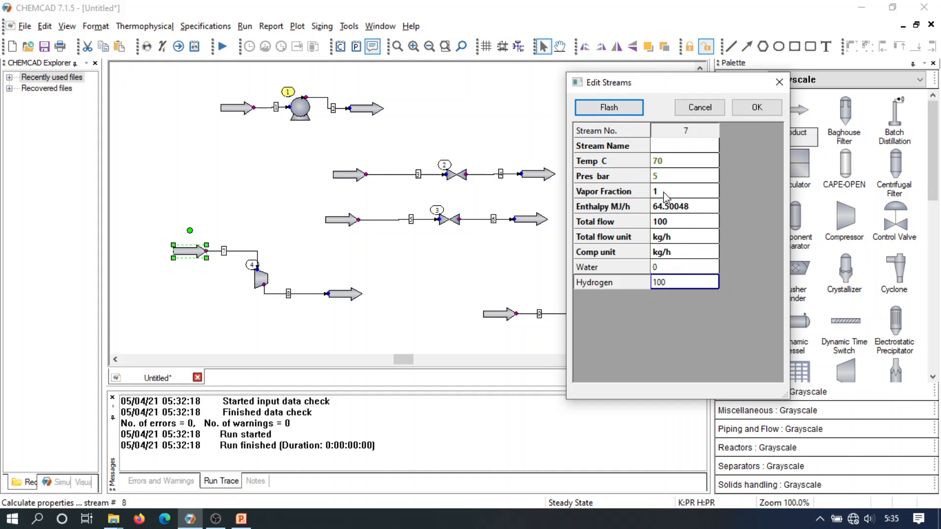
left_click(752, 111)
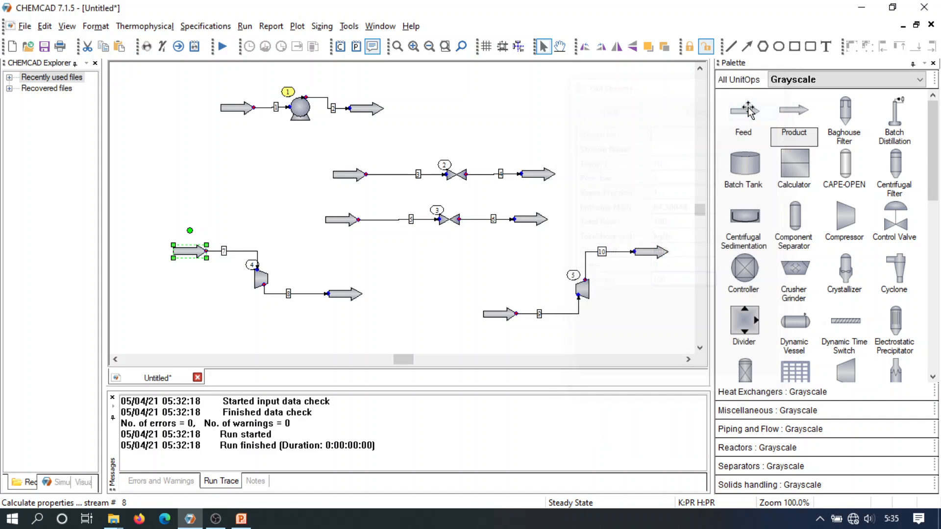
Step: Specify the adiabatic compressor by output pressure and efficiency, with 25 bar outlet pressure and 0.75 efficiency
double_click(257, 282)
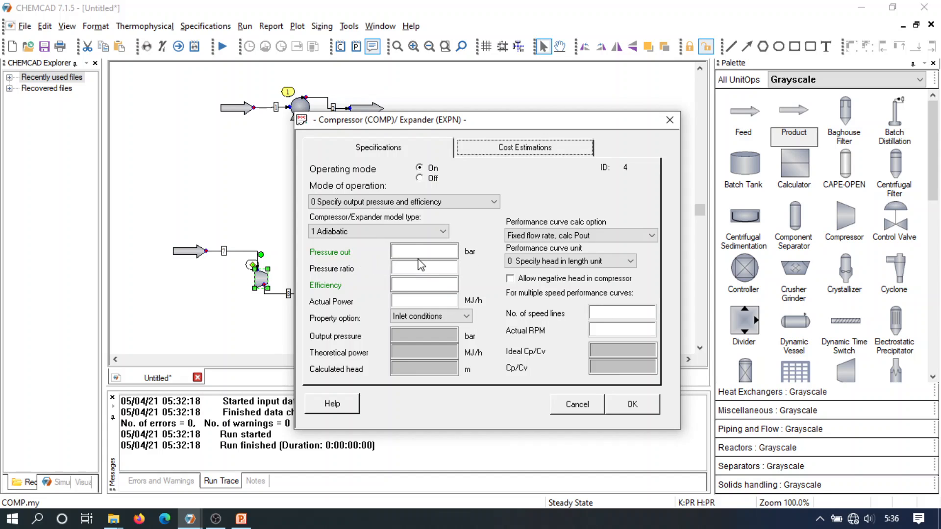
left_click(410, 250)
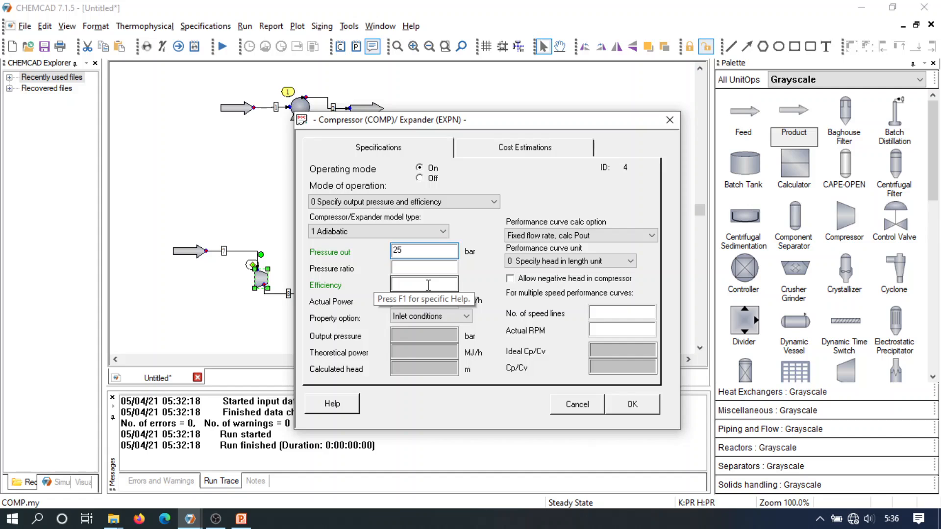
left_click(468, 201)
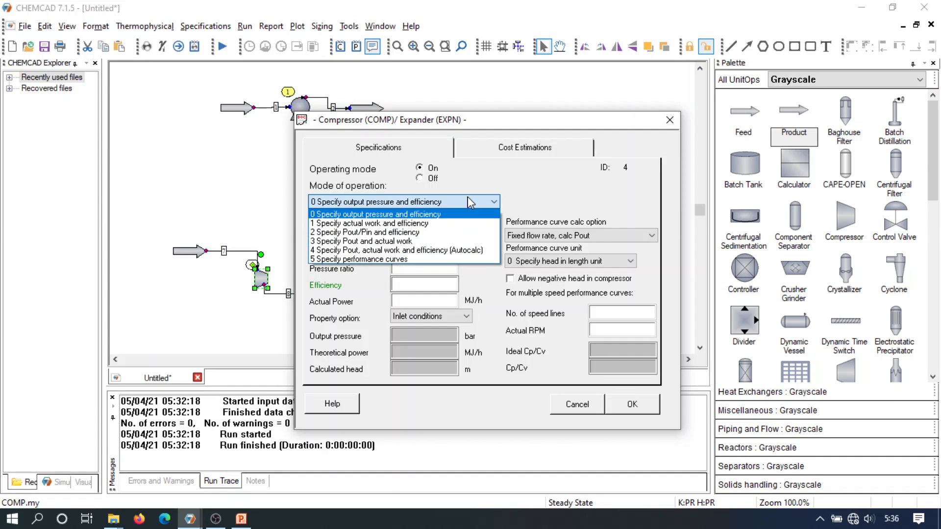
left_click(468, 201)
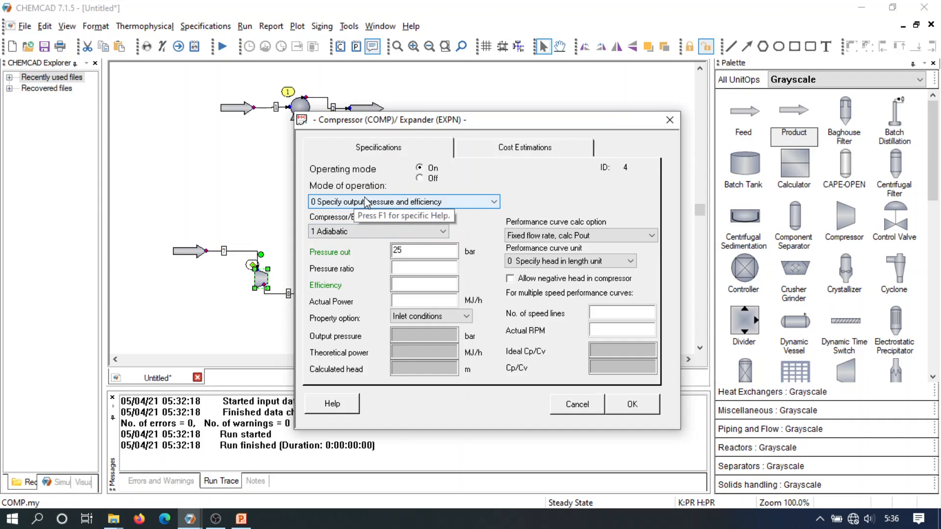
left_click(482, 205)
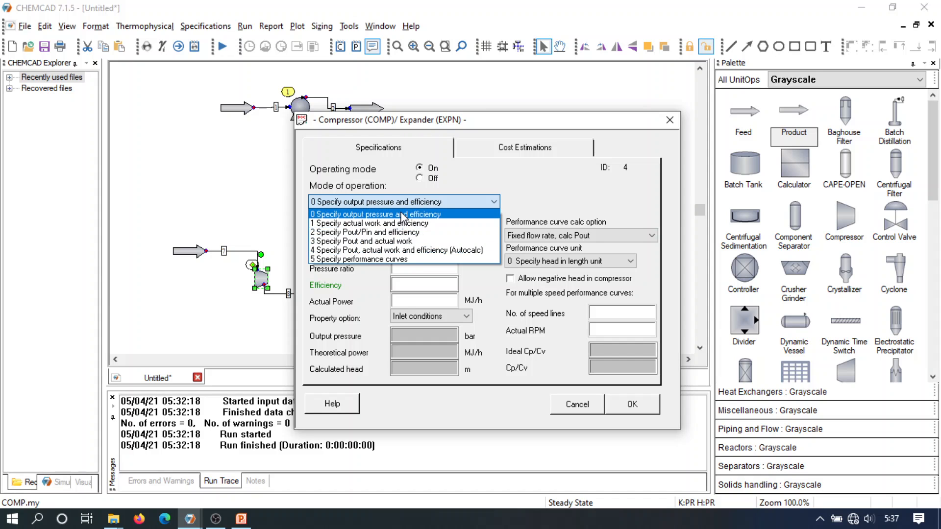
left_click(402, 214)
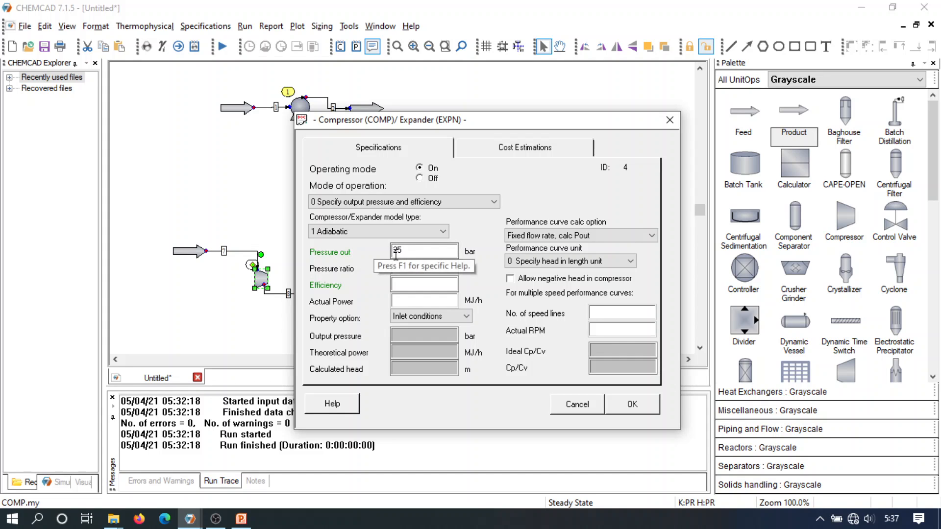
left_click(405, 284)
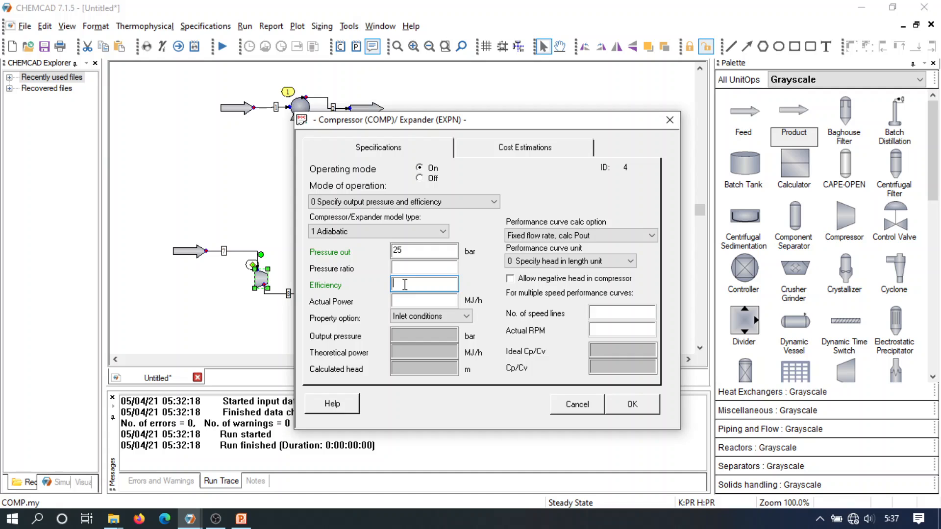
type("0.75")
left_click(634, 405)
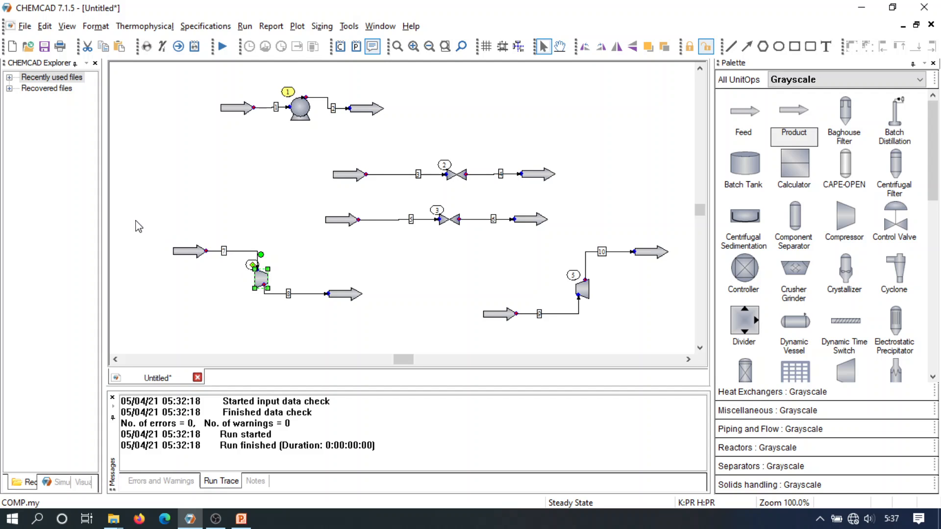
Step: Run the steady-state simulation for the compressor line only and check its inlet and outlet stream properties
left_click_drag(136, 220, 392, 325)
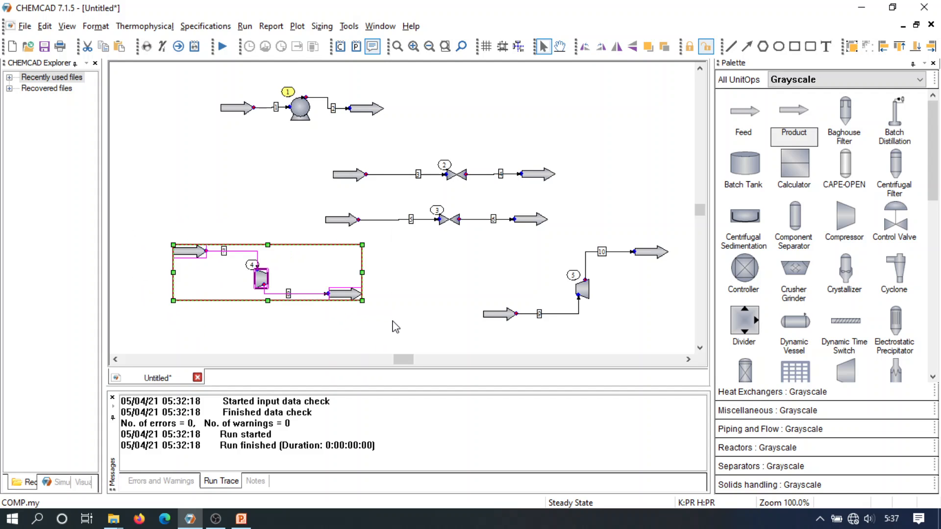
left_click(245, 26)
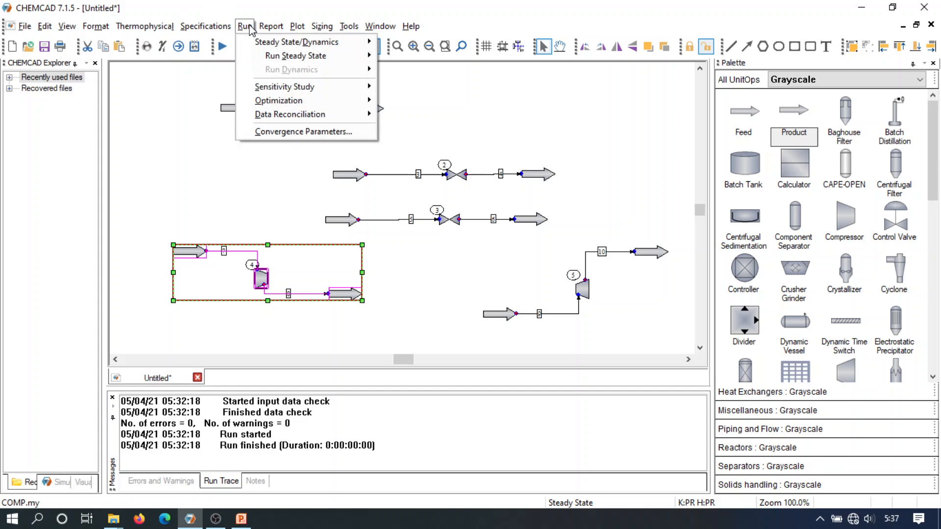
mouse_move(260, 58)
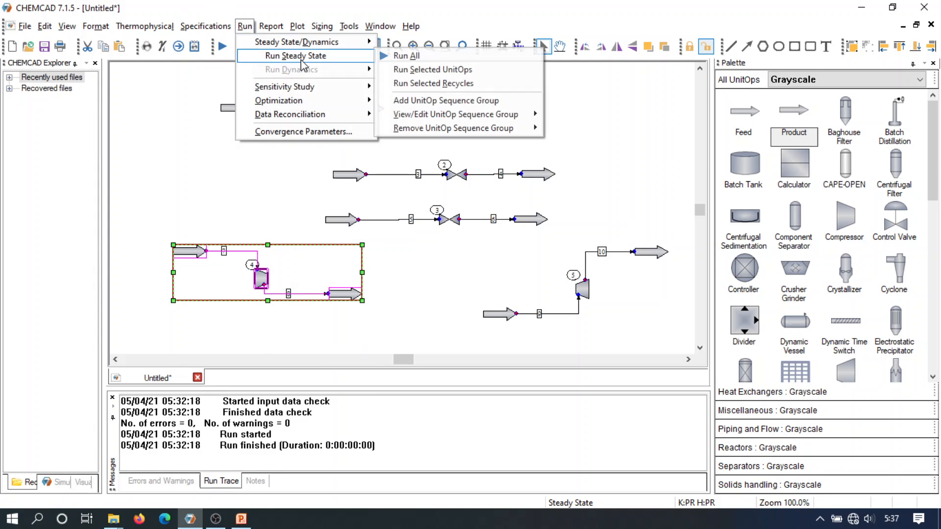
left_click(425, 74)
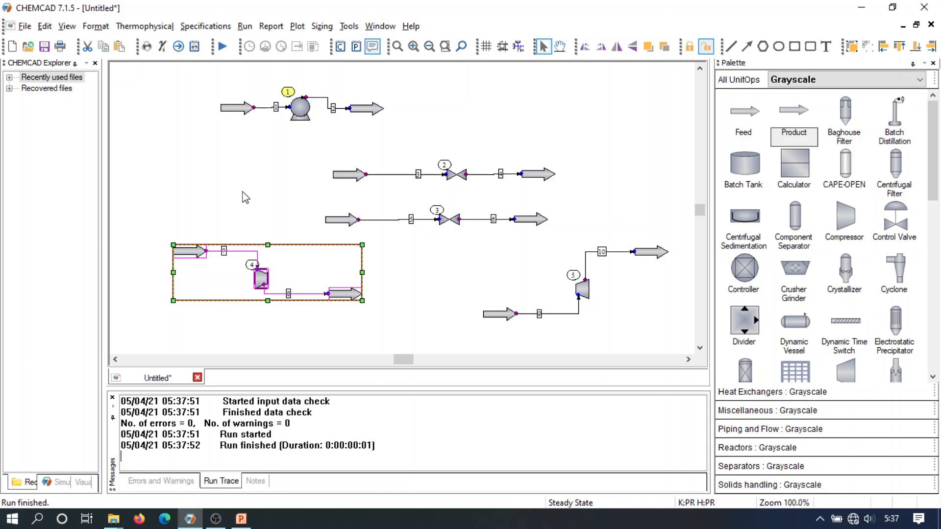
left_click(379, 274)
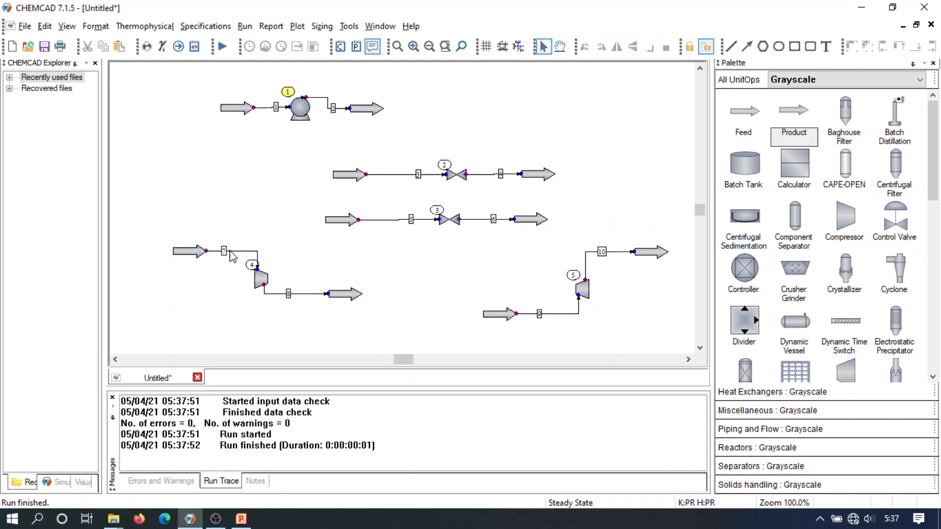
mouse_move(225, 252)
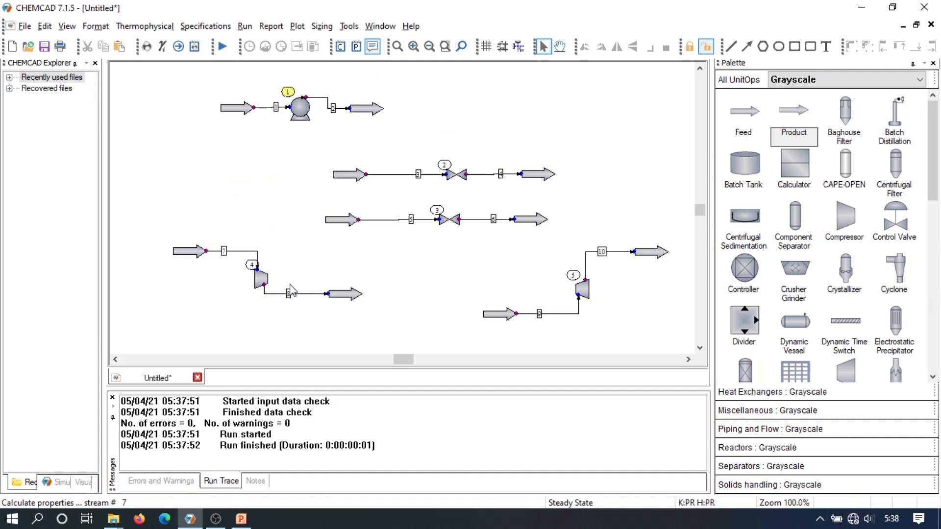
mouse_move(290, 297)
Step: Define the expander's feed as 100 kg/h hydrogen at 300 °C and 25 bar, and flash the stream
double_click(508, 315)
left_click(671, 165)
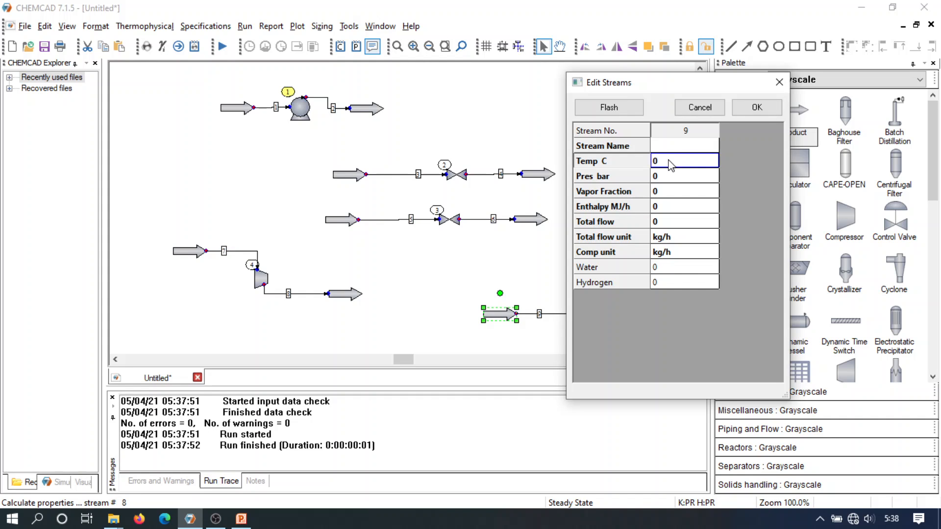
type("7")
left_click(679, 181)
type("2")
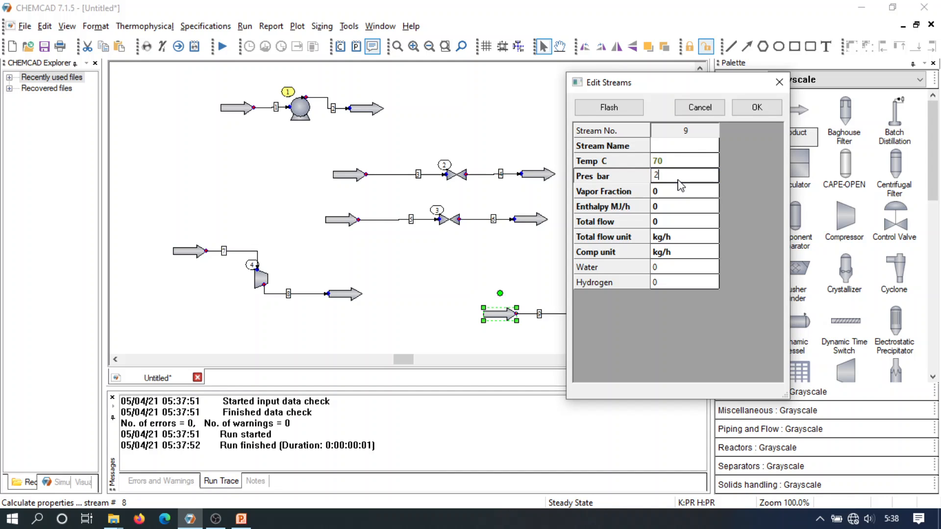
type("5")
left_click(658, 163)
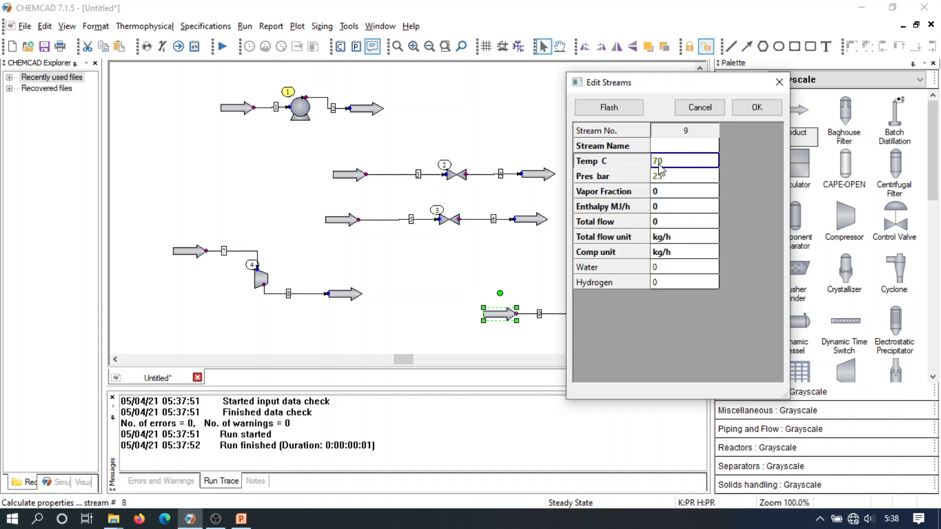
type("300")
left_click(668, 286)
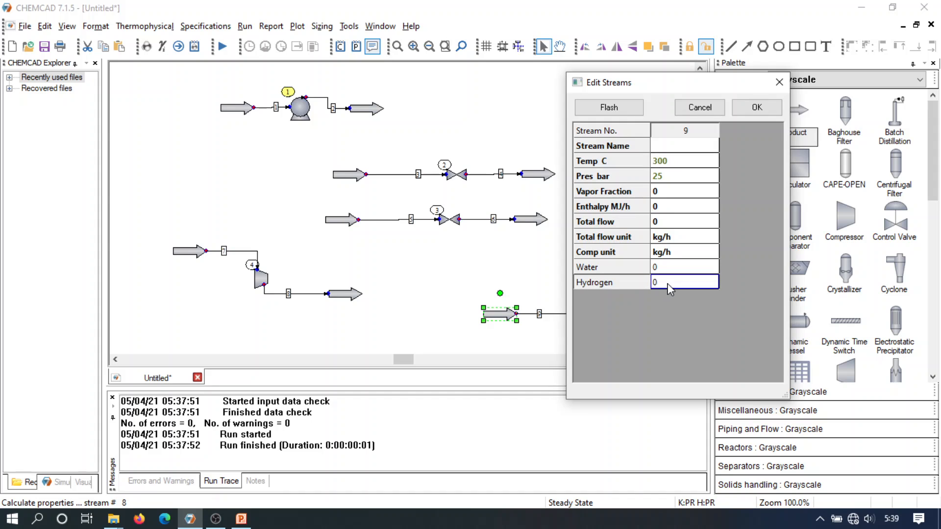
type("100")
left_click(723, 272)
left_click(627, 109)
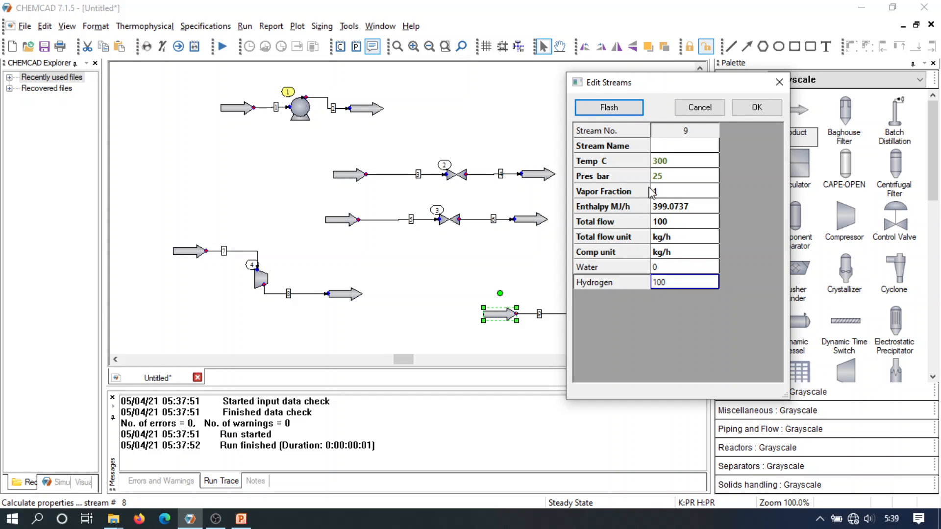
left_click(771, 108)
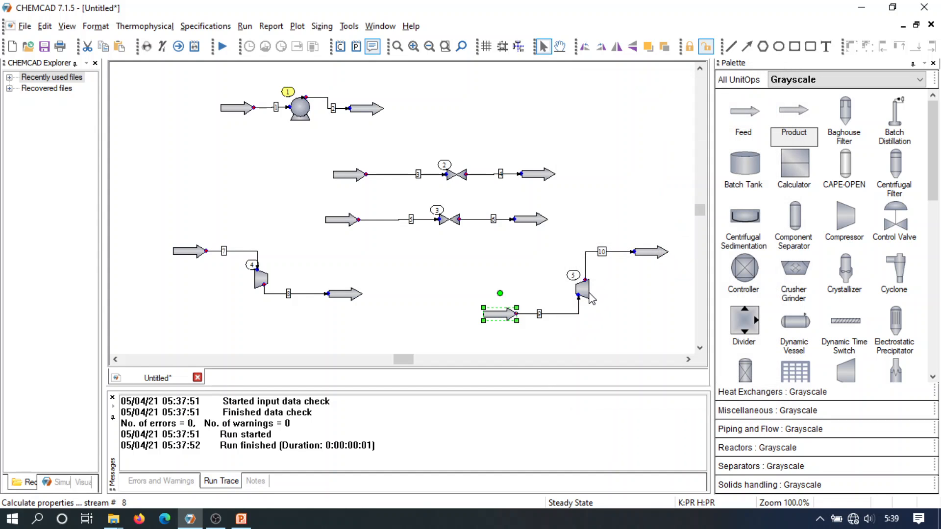
Step: Specify the adiabatic expander by output pressure and efficiency, with 5 bar outlet pressure and 0.75 efficiency
double_click(588, 292)
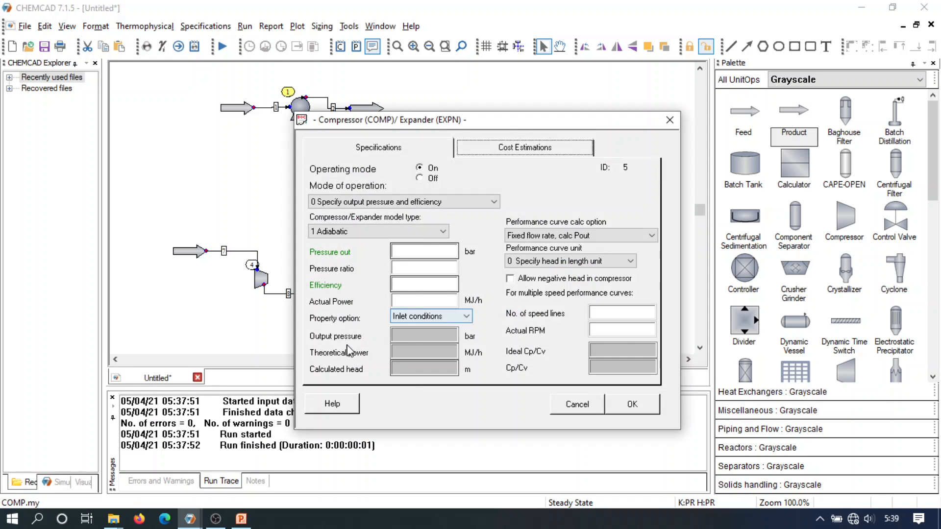
left_click(472, 206)
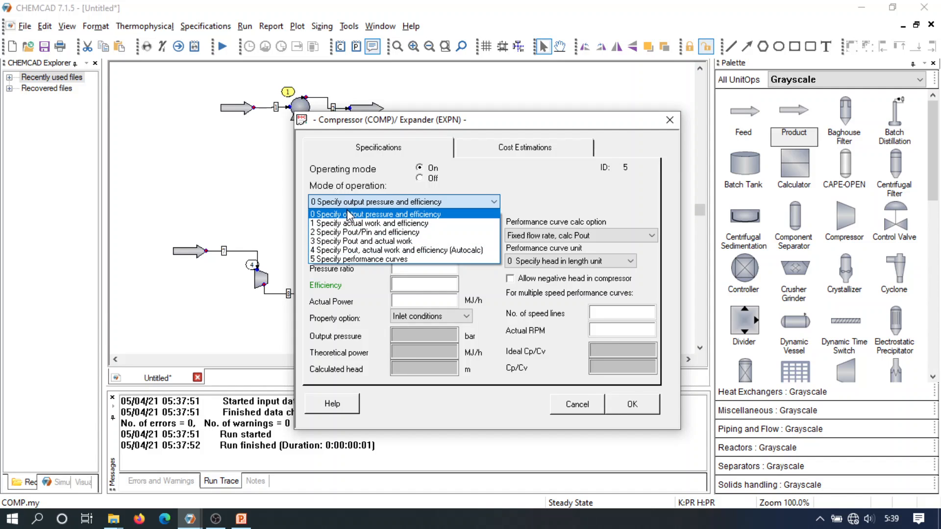
left_click(559, 177)
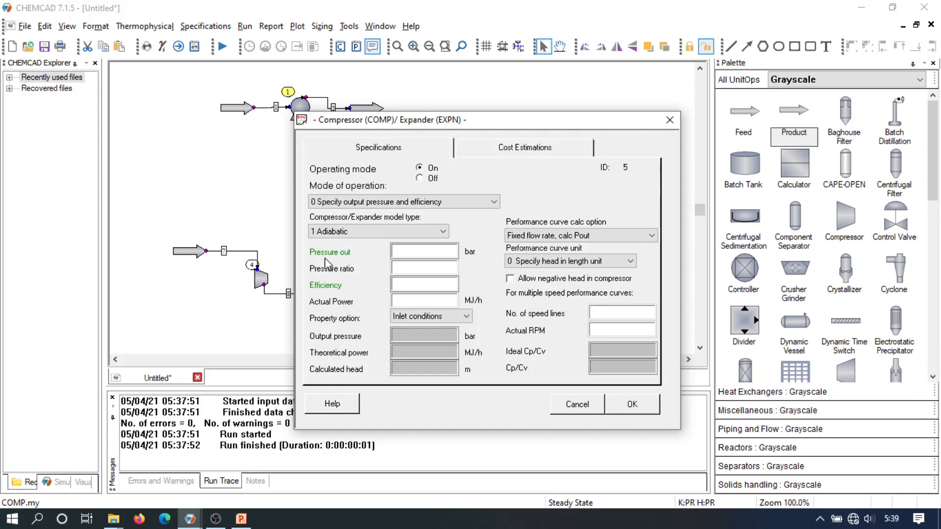
left_click(426, 251)
type("5")
left_click(401, 286)
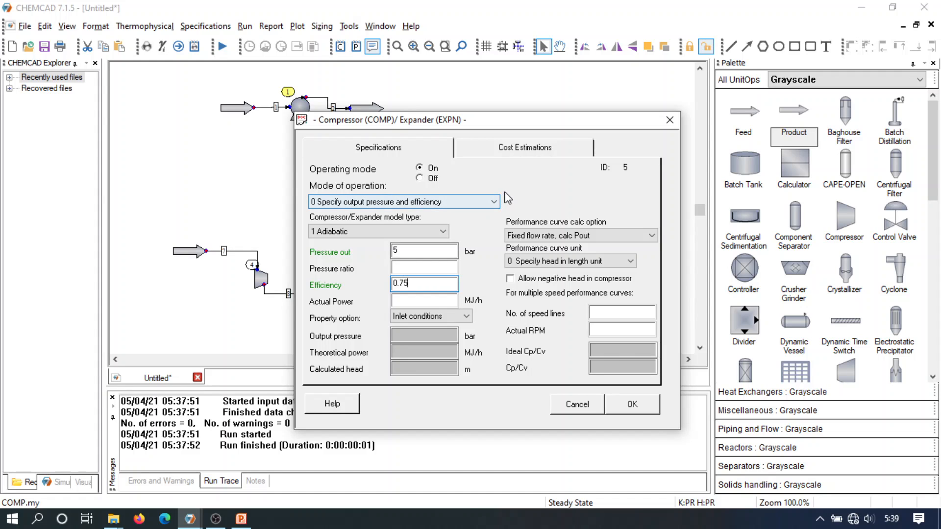
left_click(633, 405)
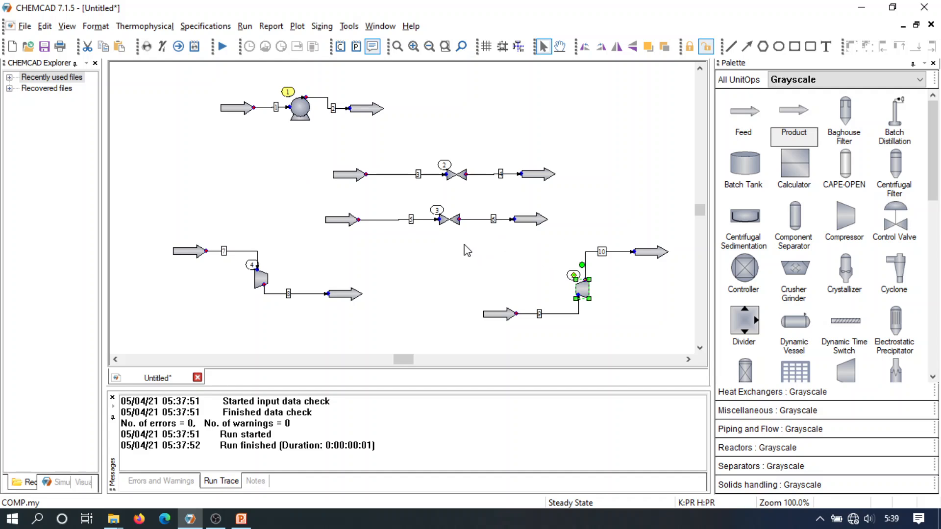
Step: Run the steady-state simulation for the expander line only and check its inlet and outlet stream properties
left_click_drag(685, 327, 422, 241)
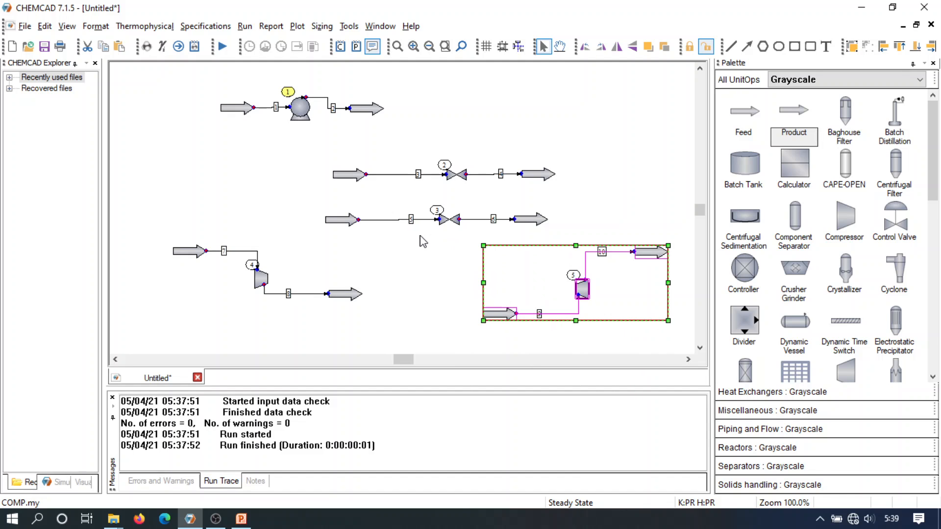
left_click(244, 26)
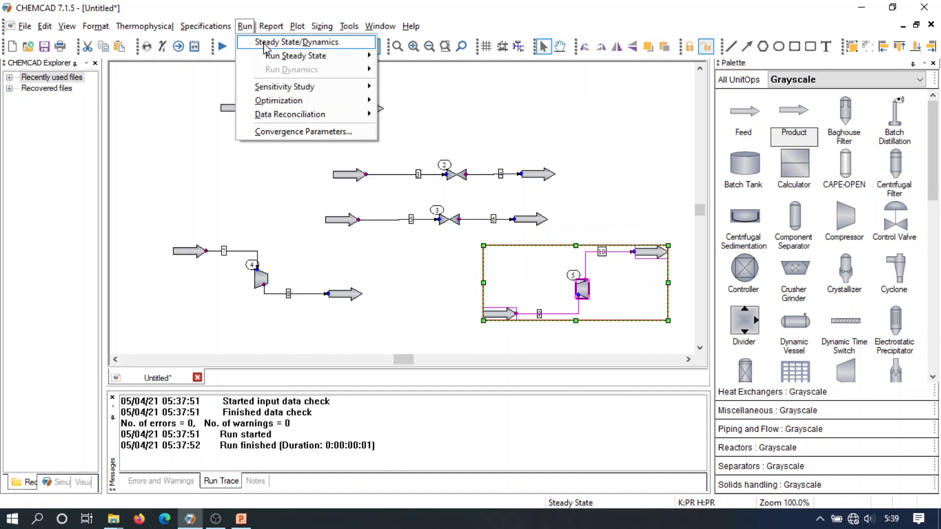
mouse_move(266, 56)
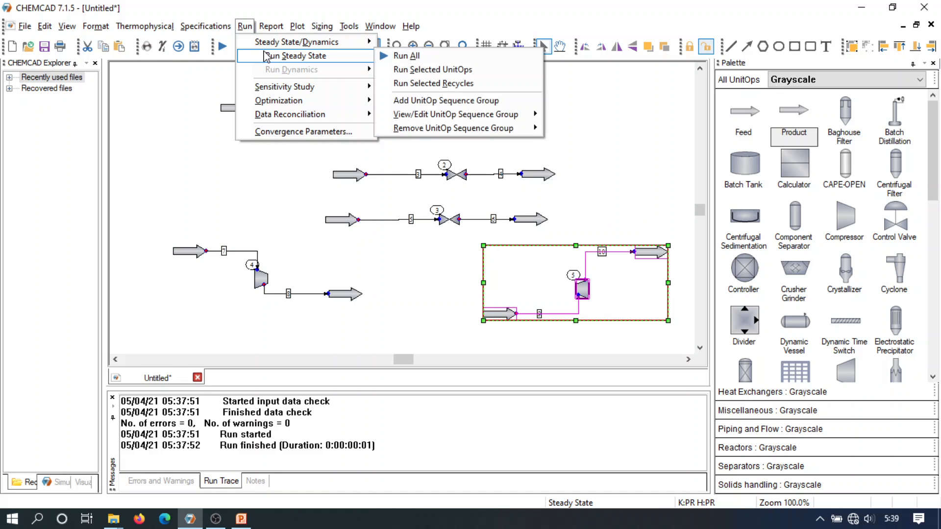
left_click(430, 70)
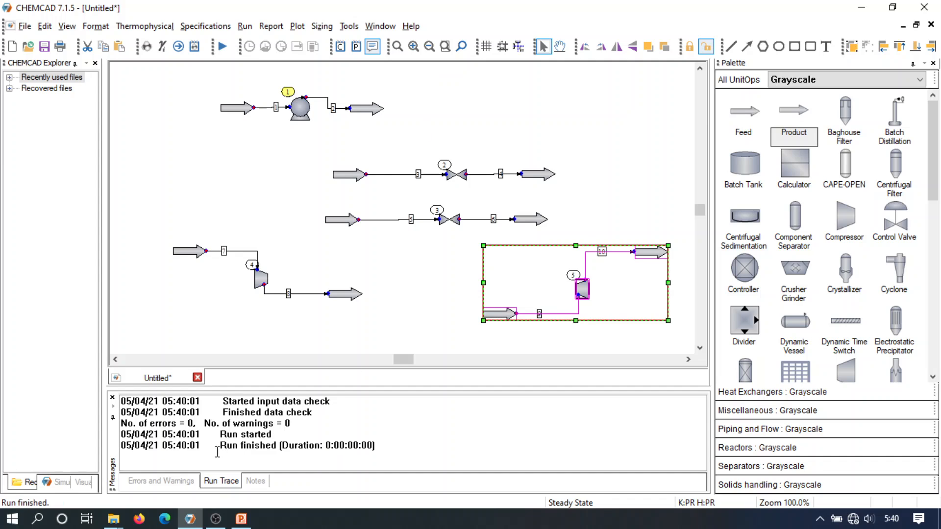
left_click(422, 315)
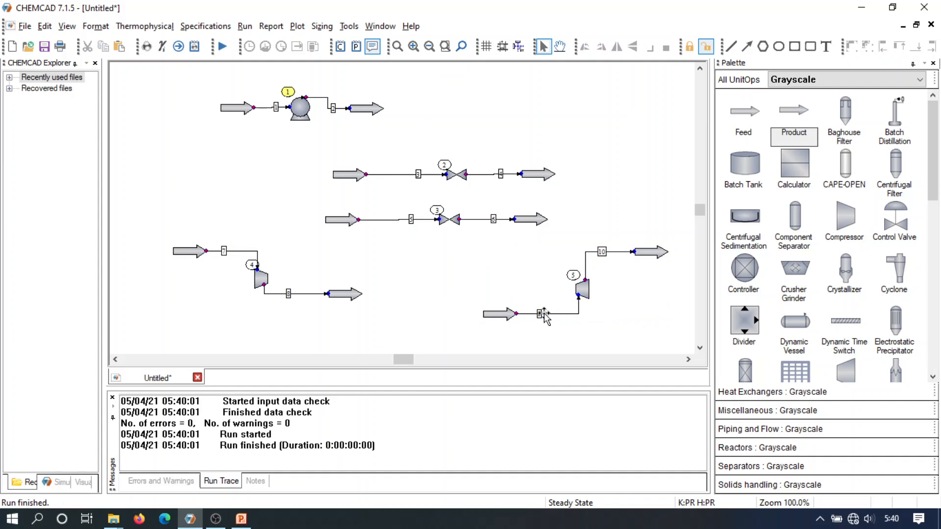
mouse_move(543, 316)
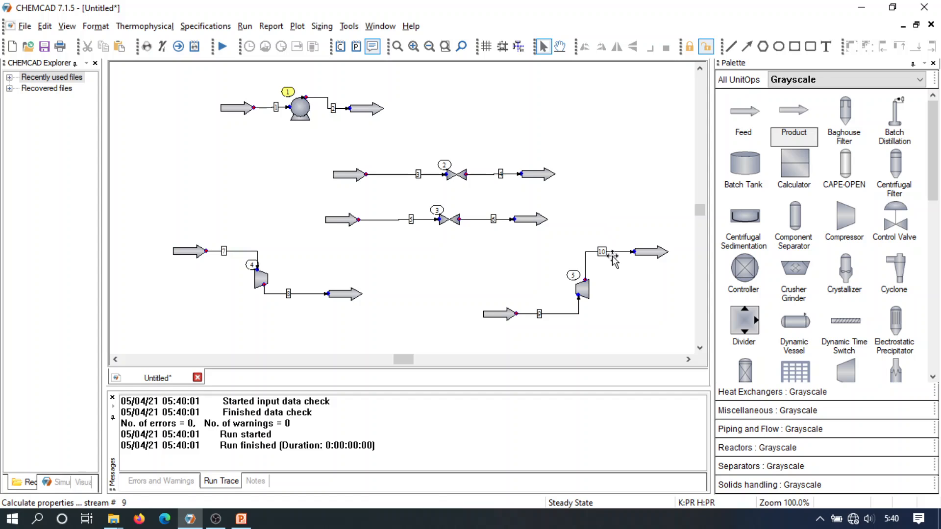
mouse_move(605, 252)
Step: Change the compressor's feed composition to 0 kg/h hydrogen and 100 kg/h water, and flash the stream again
mouse_move(261, 282)
mouse_move(297, 119)
double_click(199, 251)
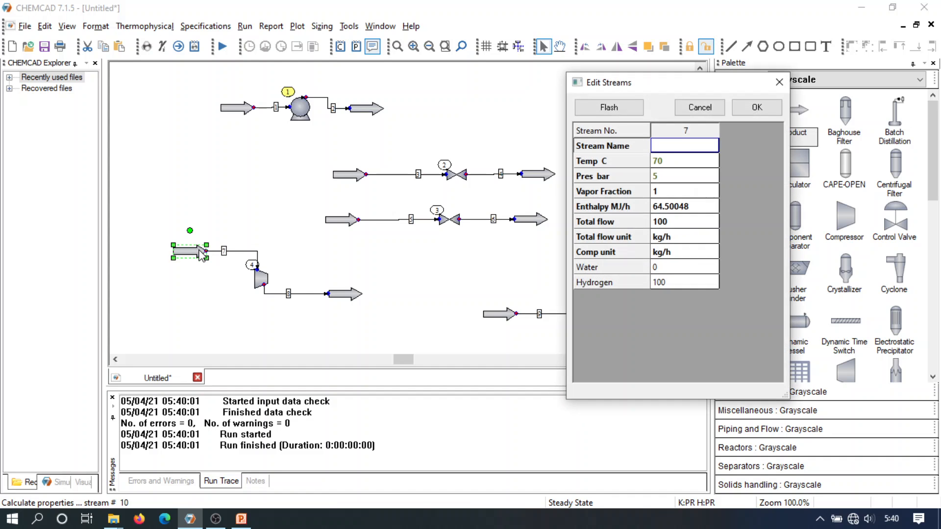
left_click(677, 281)
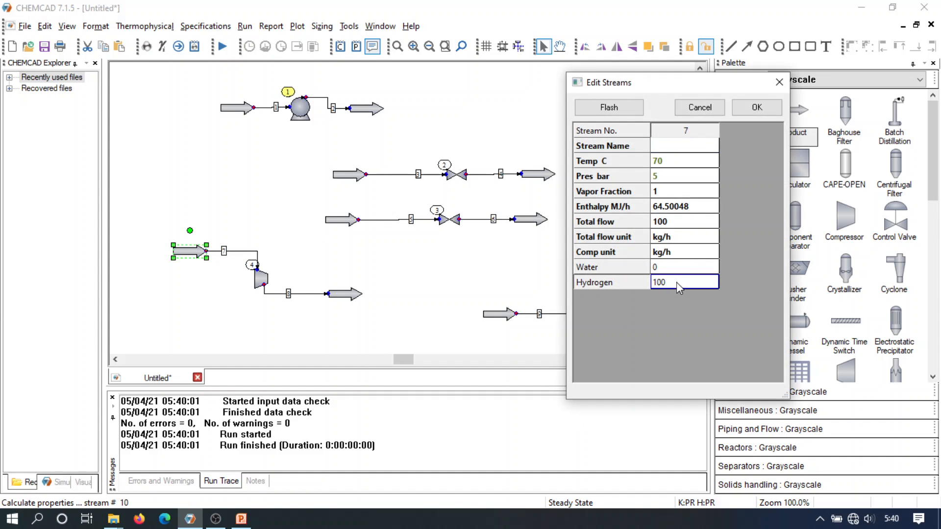
key("BackSpace")
key("BackSpace")
key("BackSpace")
type("0")
left_click(670, 273)
type("10")
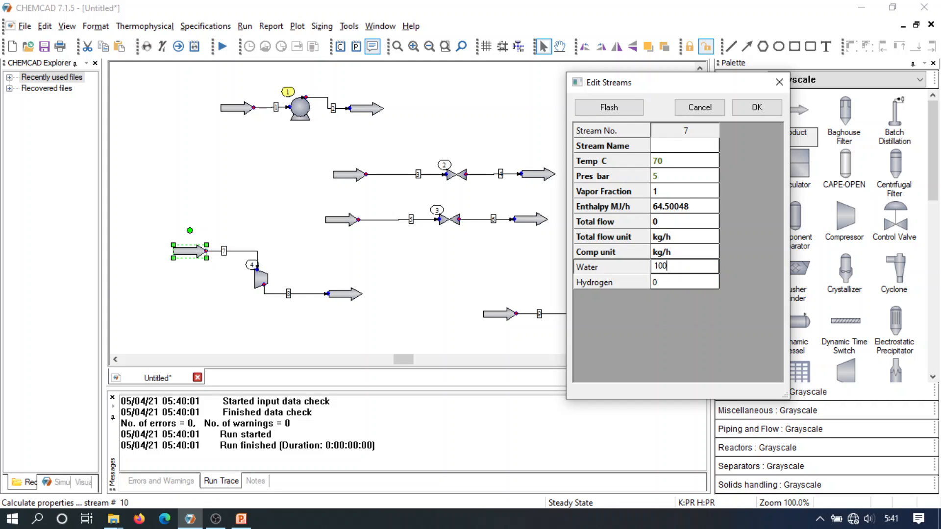
type("0")
left_click(611, 107)
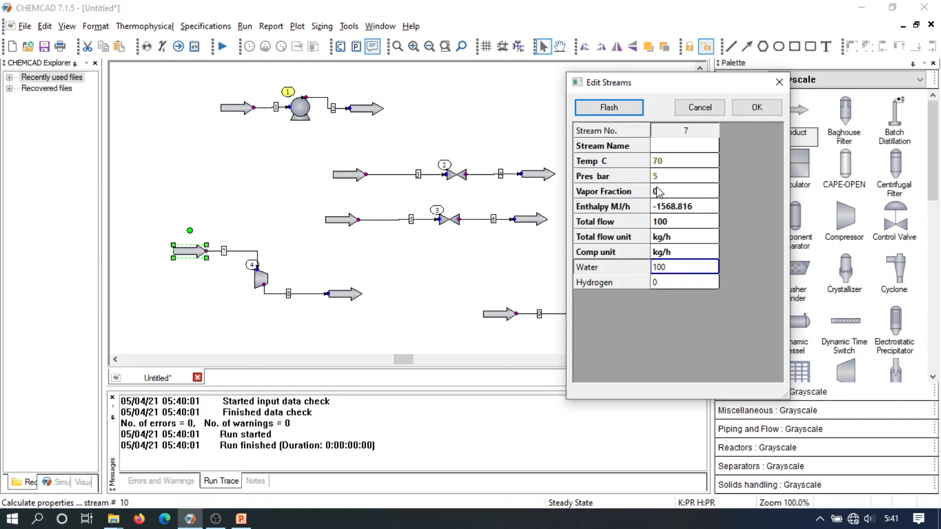
left_click(756, 108)
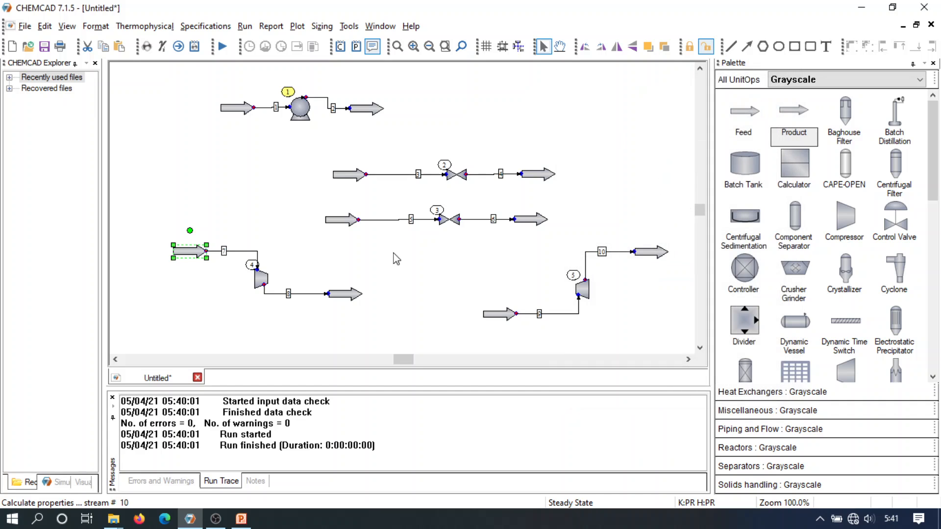
Step: Rerun the steady-state simulation for the compressor line only with the water feed, and dismiss the run message
left_click_drag(153, 218, 375, 328)
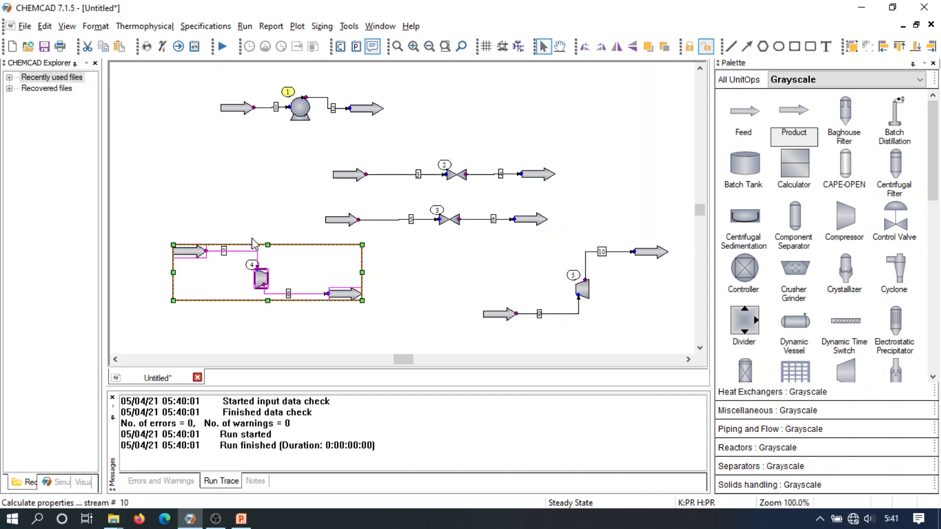
left_click(245, 26)
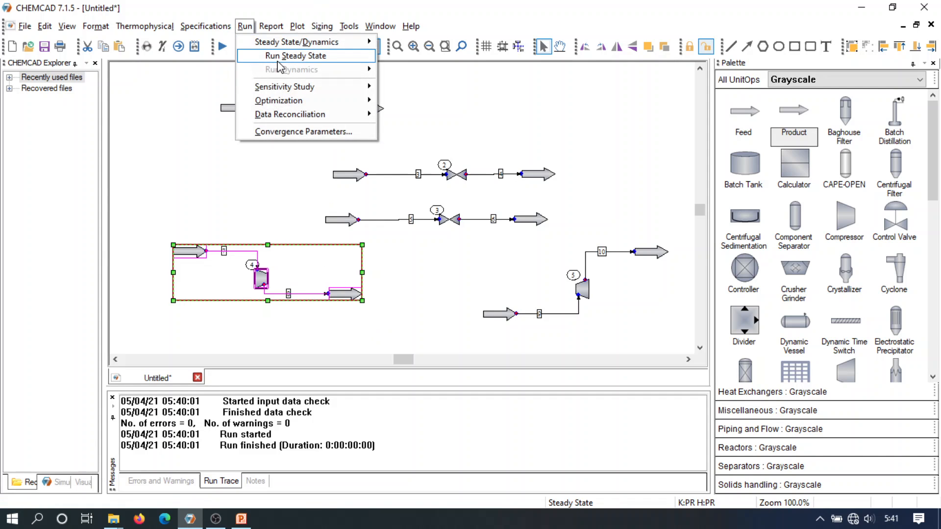
mouse_move(277, 65)
left_click(424, 71)
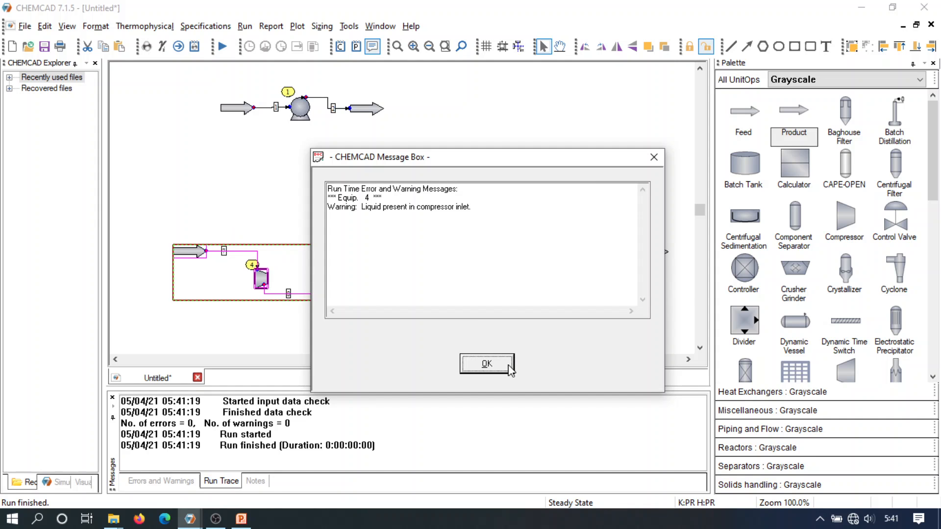
left_click(488, 363)
left_click(263, 325)
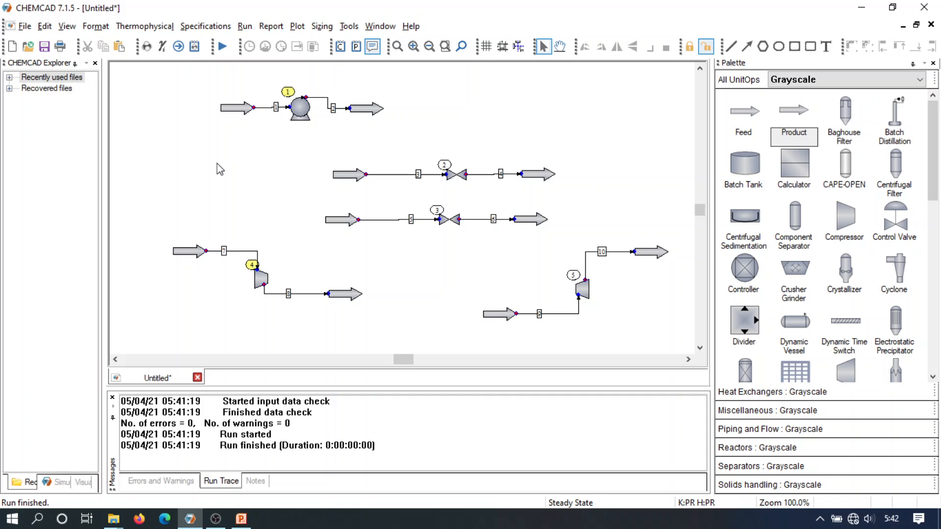
Step: Switch to PowerPoint and start the slide show from the pump, valve, compressor and expander slide
left_click(241, 521)
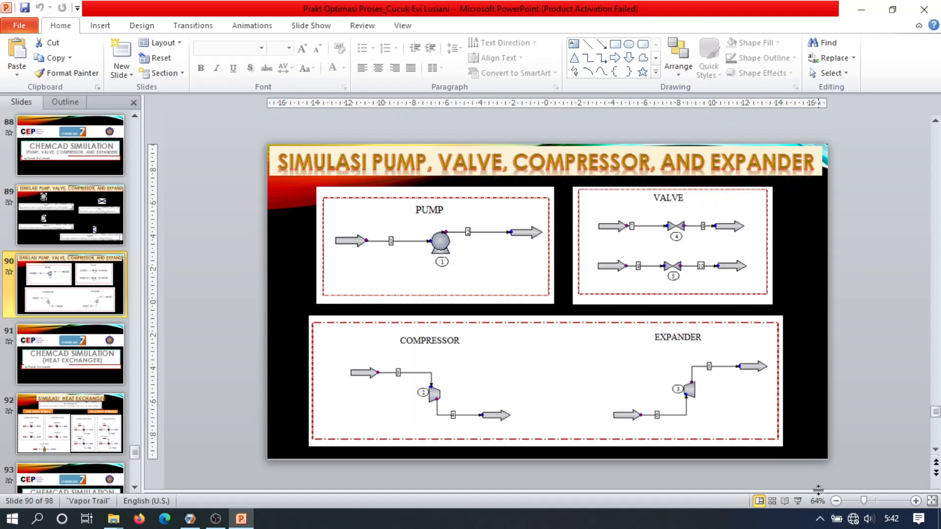
left_click(798, 501)
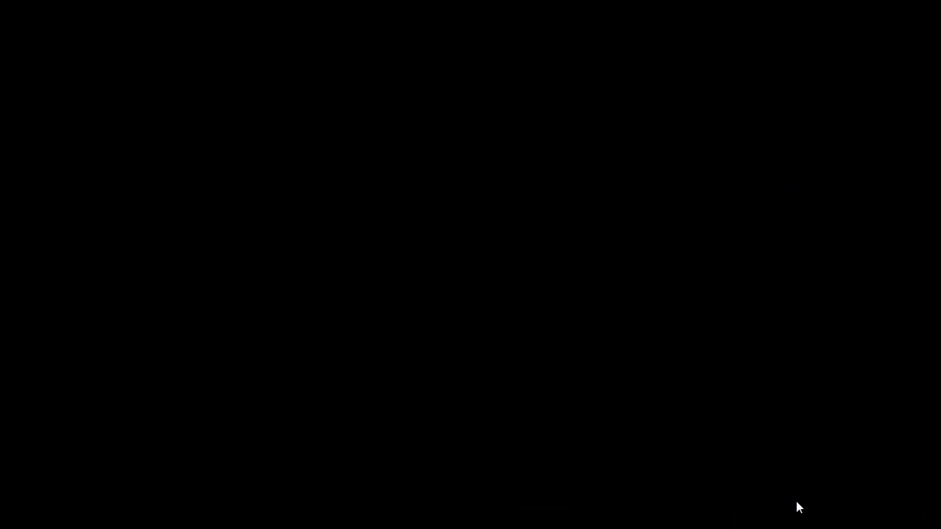